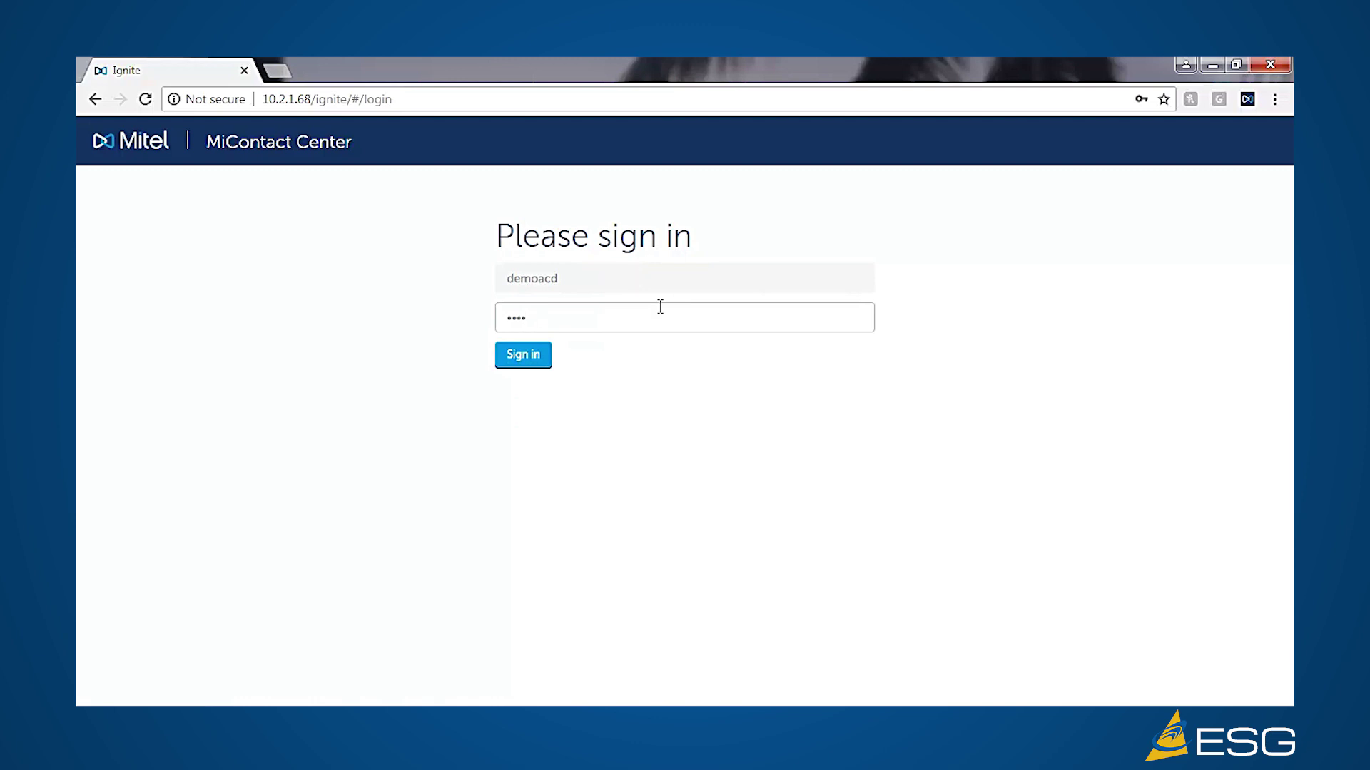
- Sign in to Ignite with the agent's username and password
left_click(533, 358)
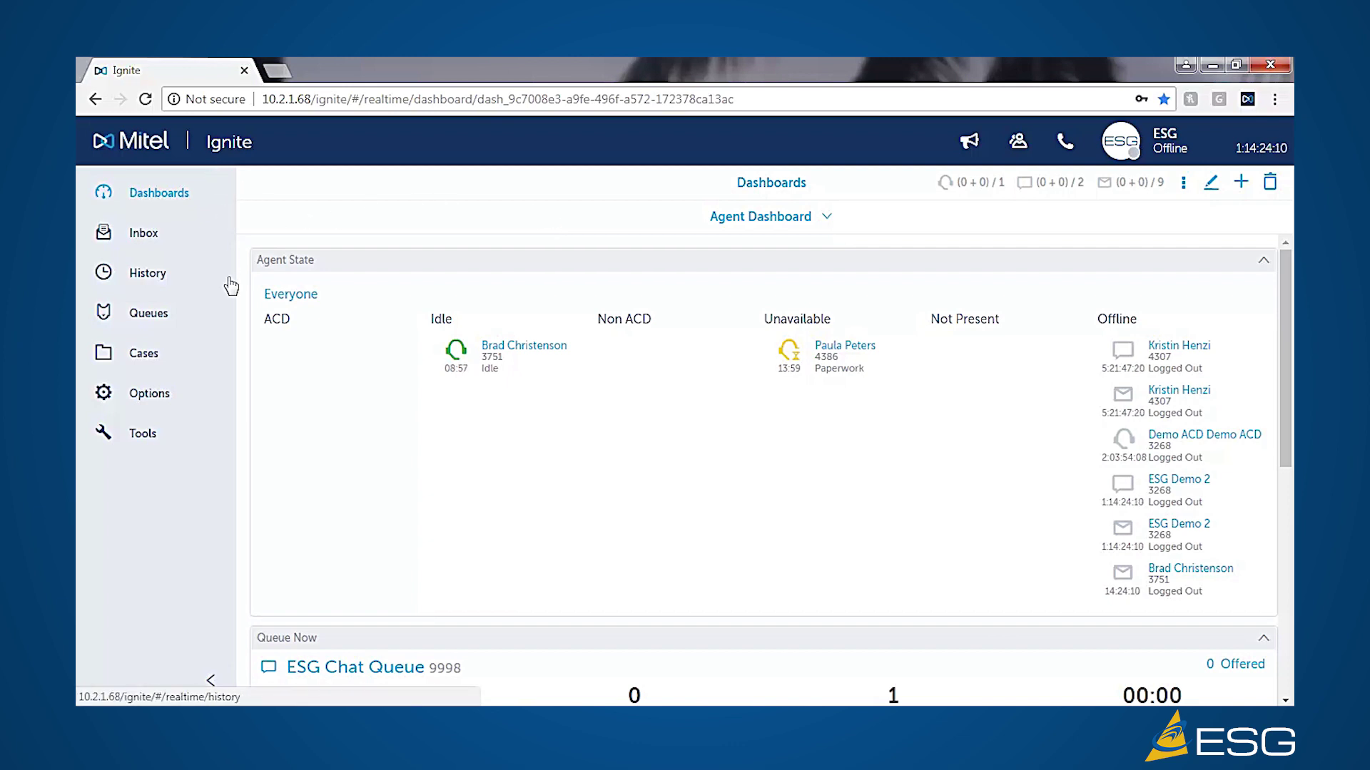
- Open Options and view the agent's Profile details
left_click(148, 396)
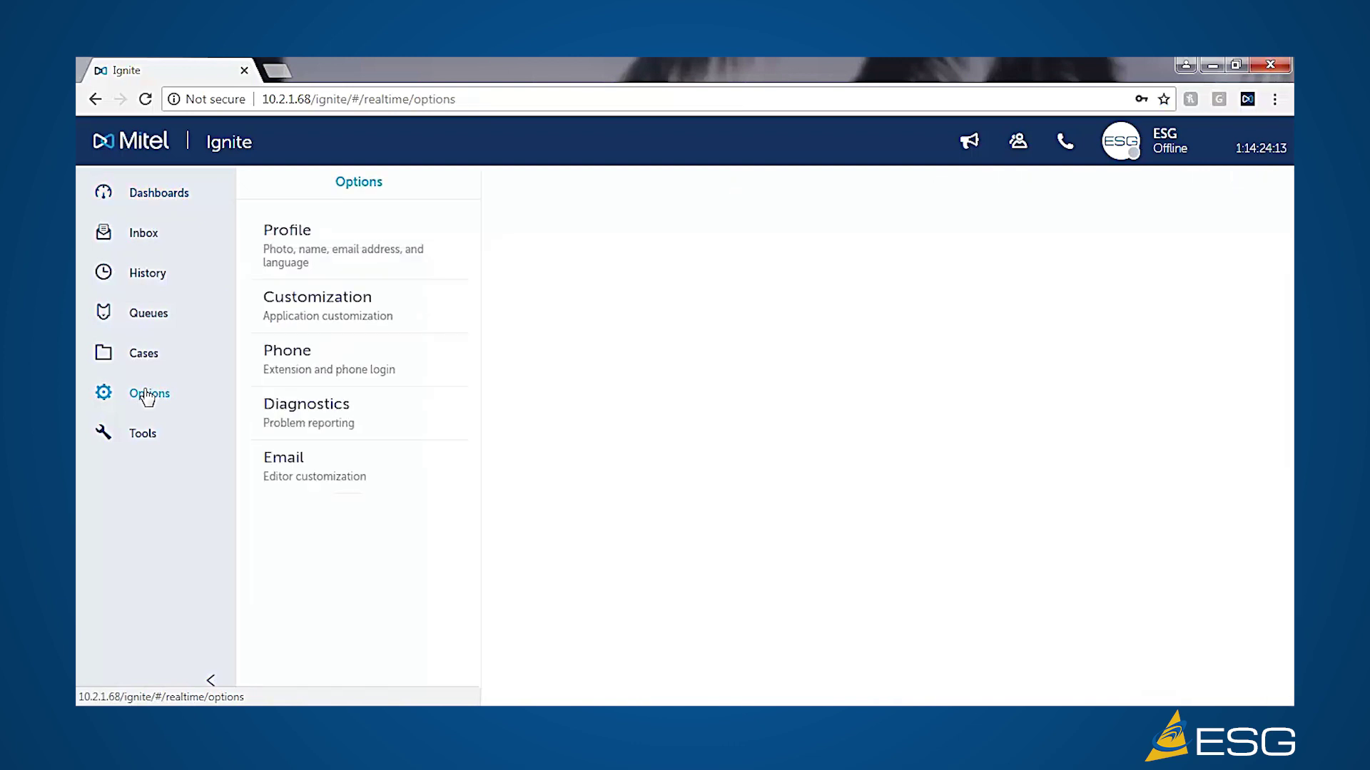
left_click(285, 254)
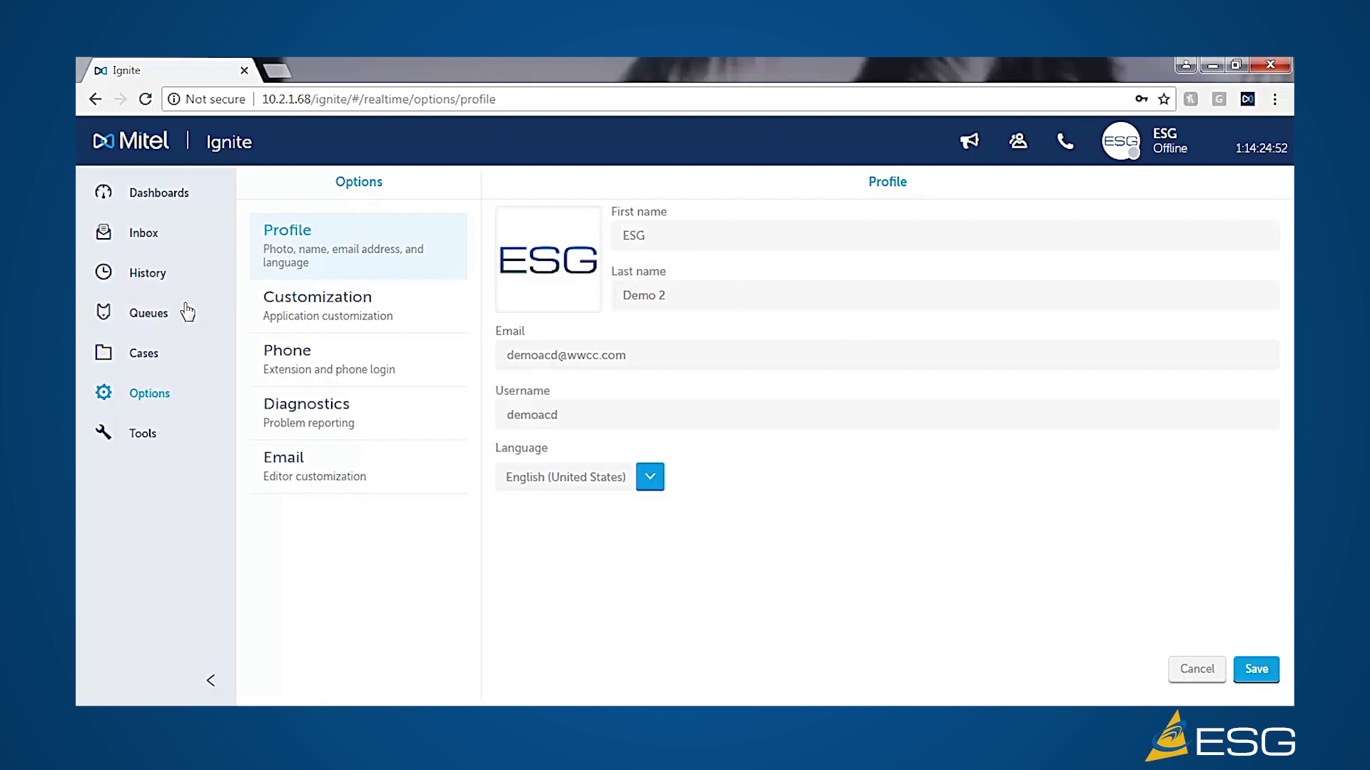
- Switch to the Customization options page in Options
left_click(336, 308)
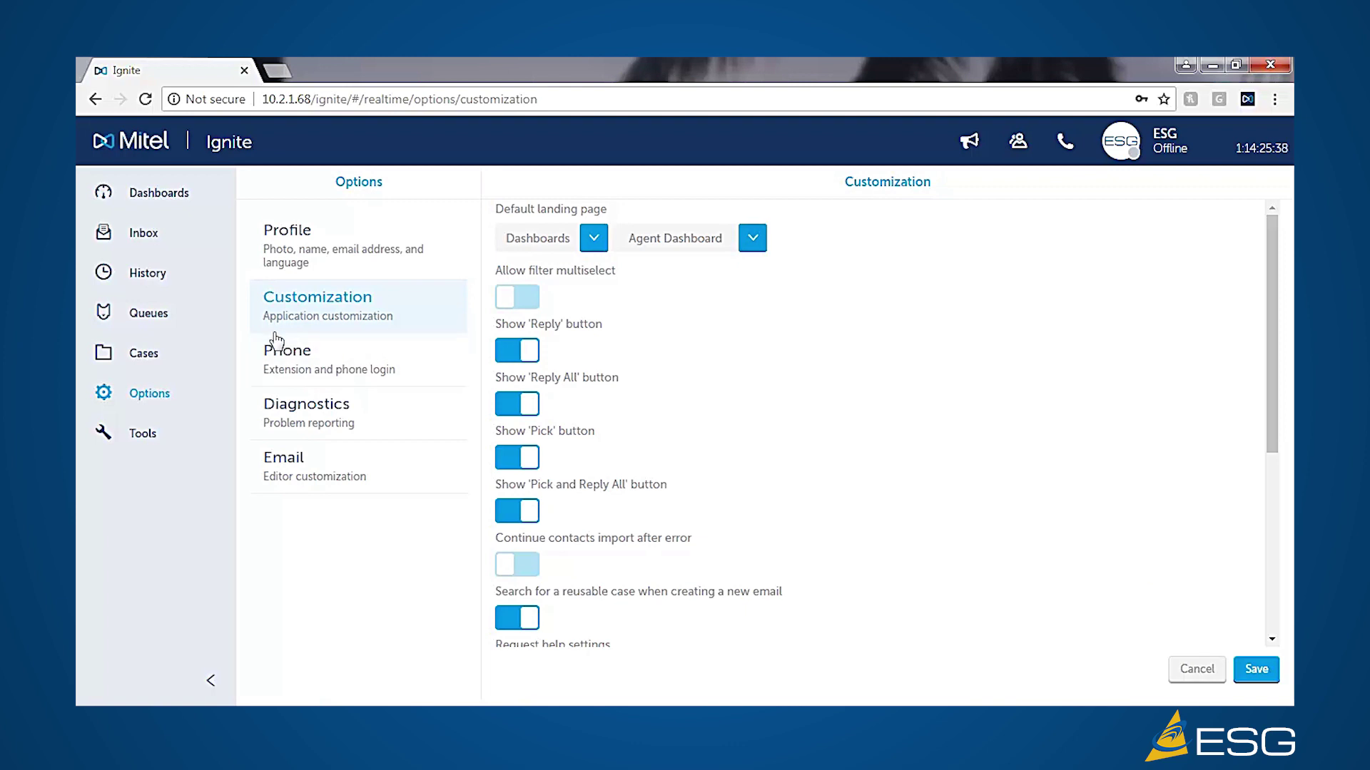
- Show the Phone options with voice extension 2181 and automatic login
left_click(286, 351)
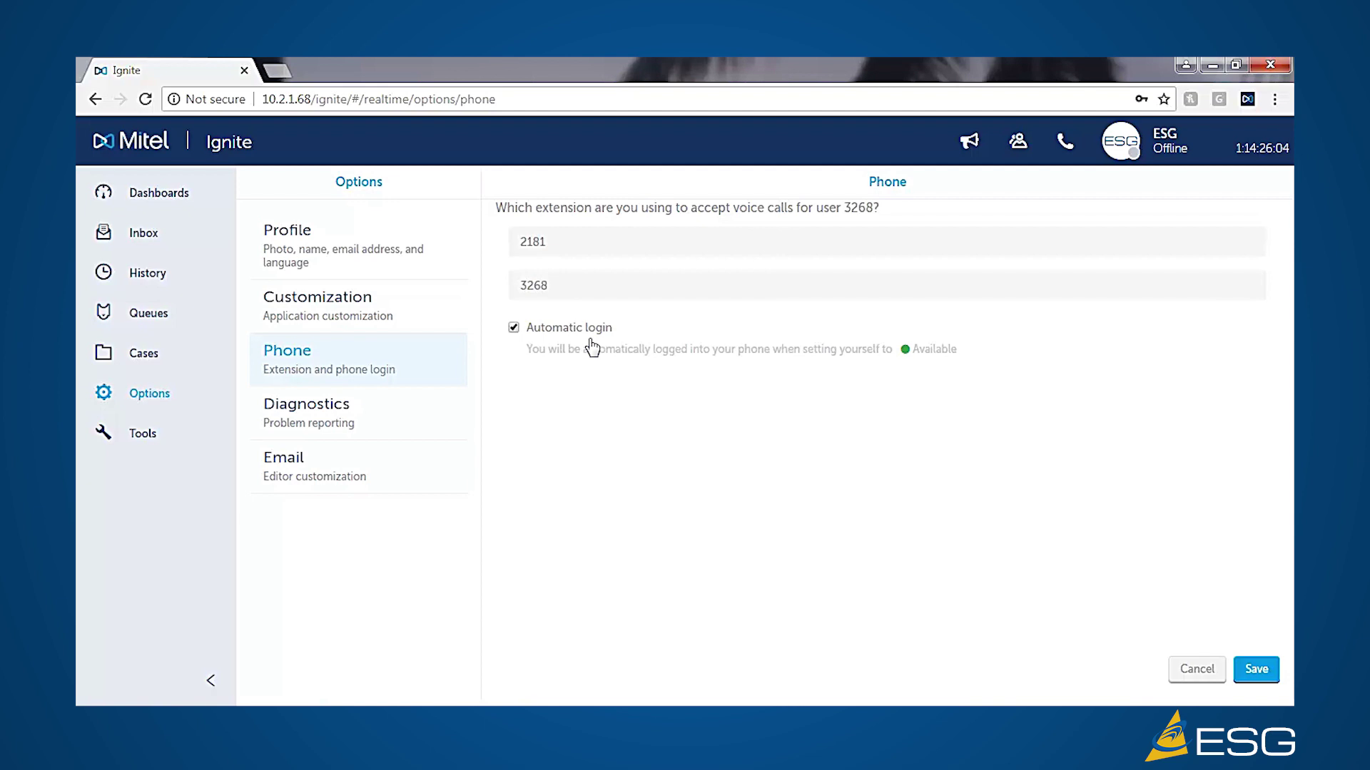
- Save the phone settings with automatic login, then show the Email editor options
left_click(1272, 669)
left_click(288, 476)
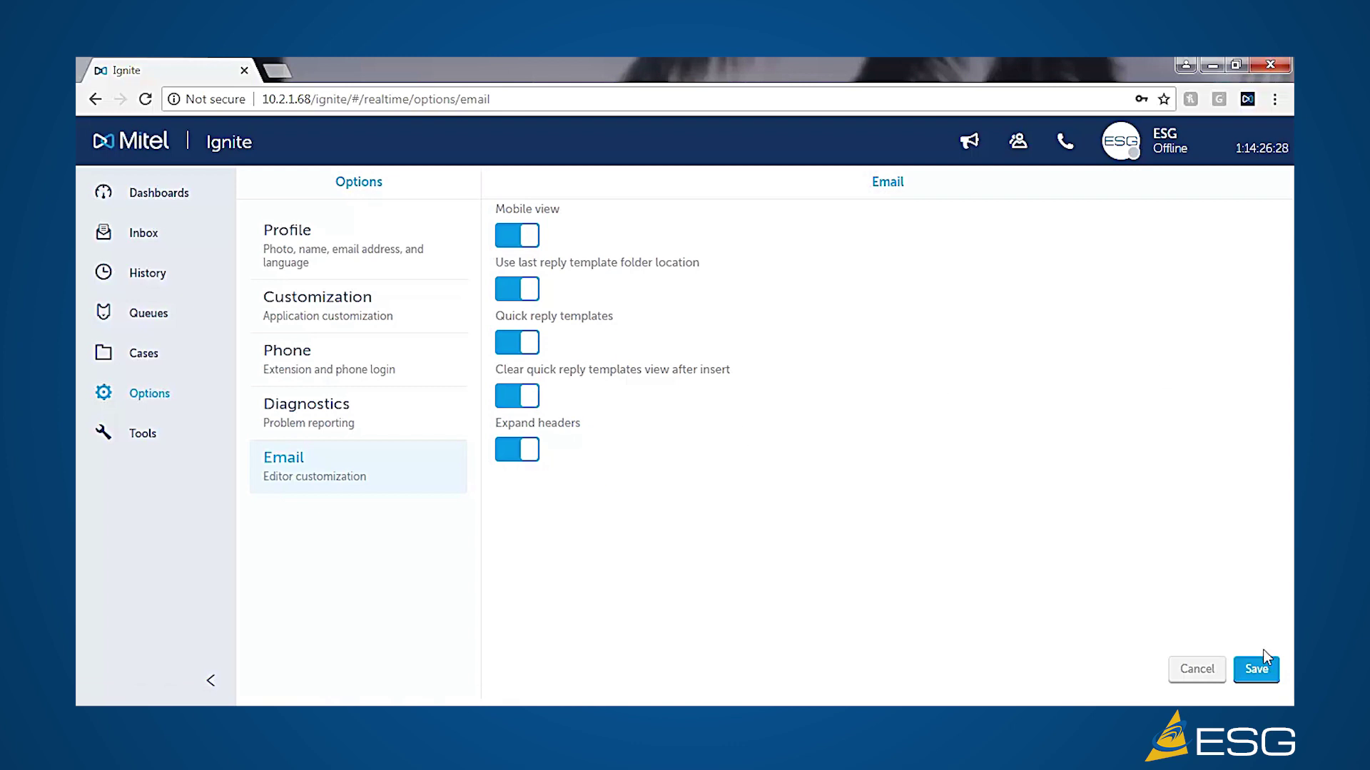
- Save the email editor preferences with all toggles on, then go to Tools
left_click(1261, 674)
left_click(148, 438)
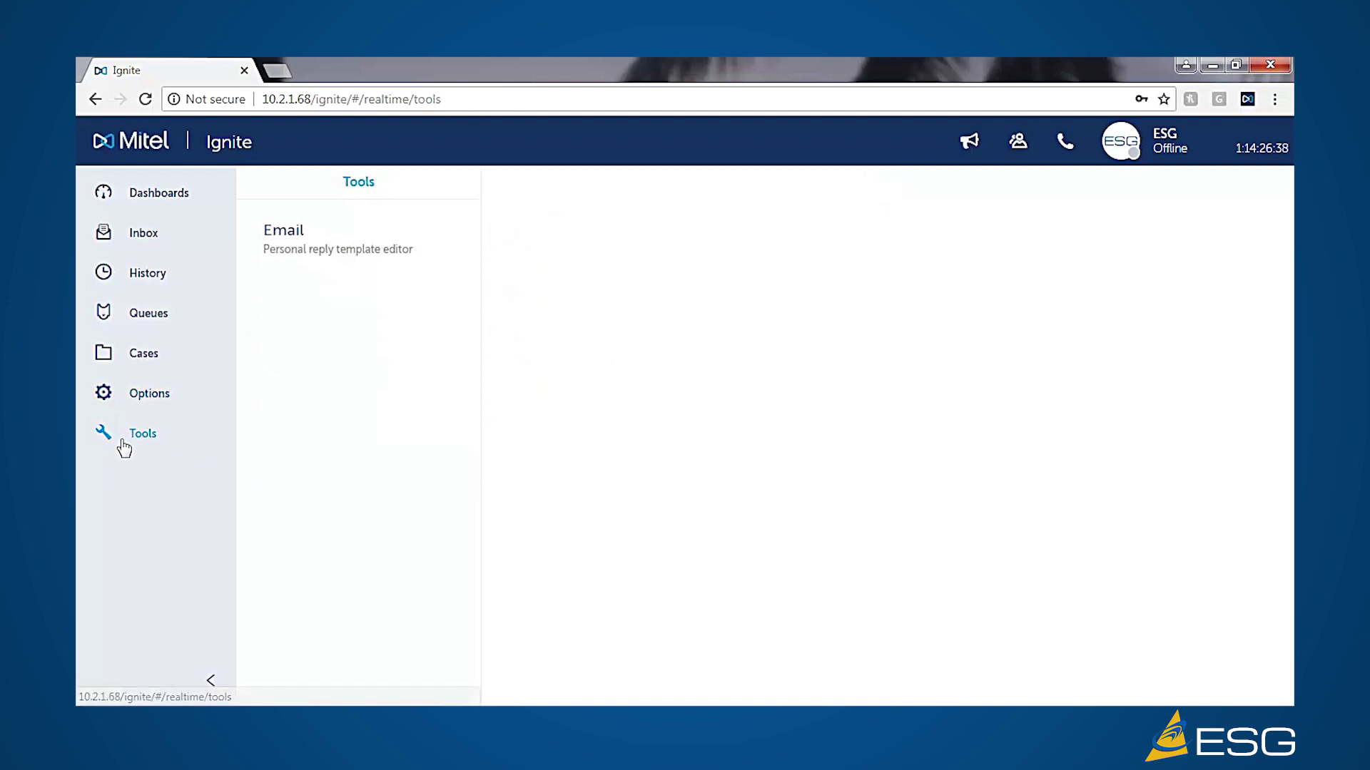
- Write the agent's name in a new personal reply template and browse saved templates
left_click(293, 235)
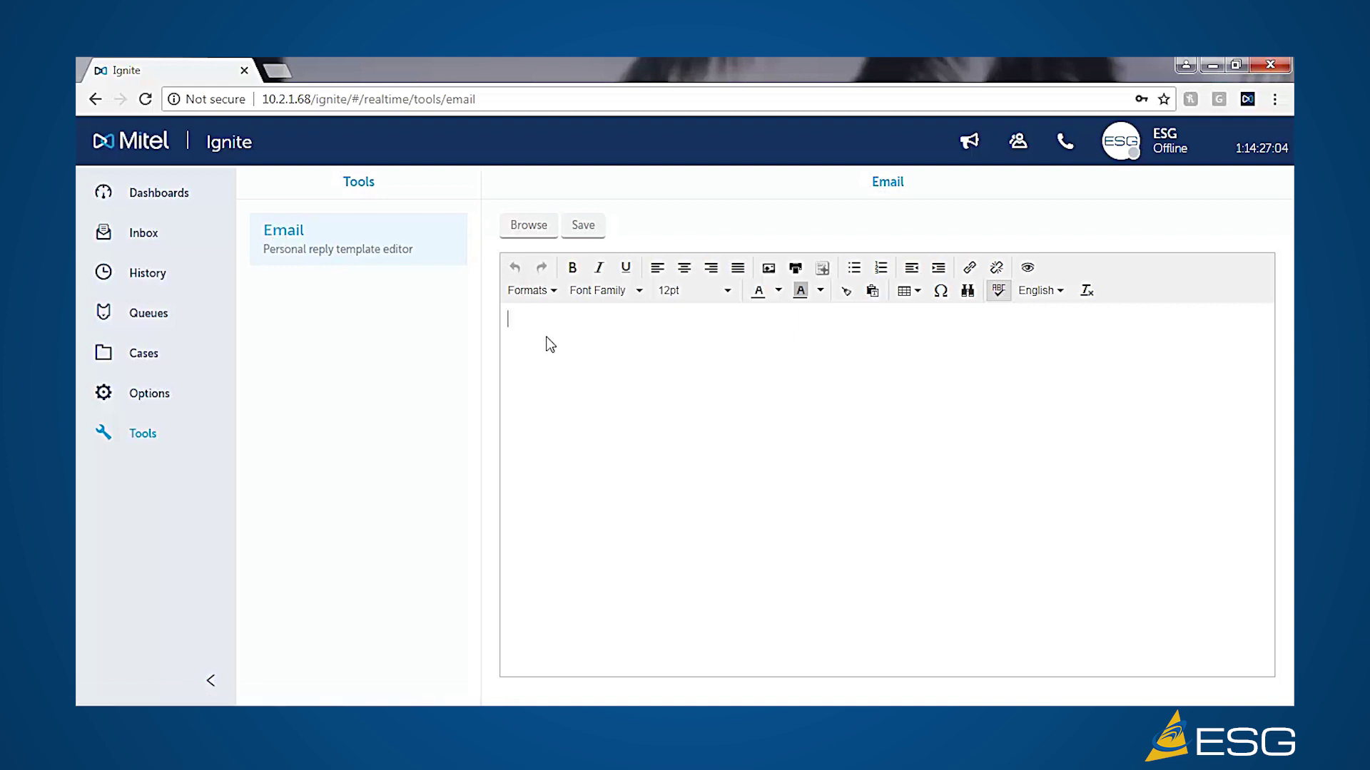
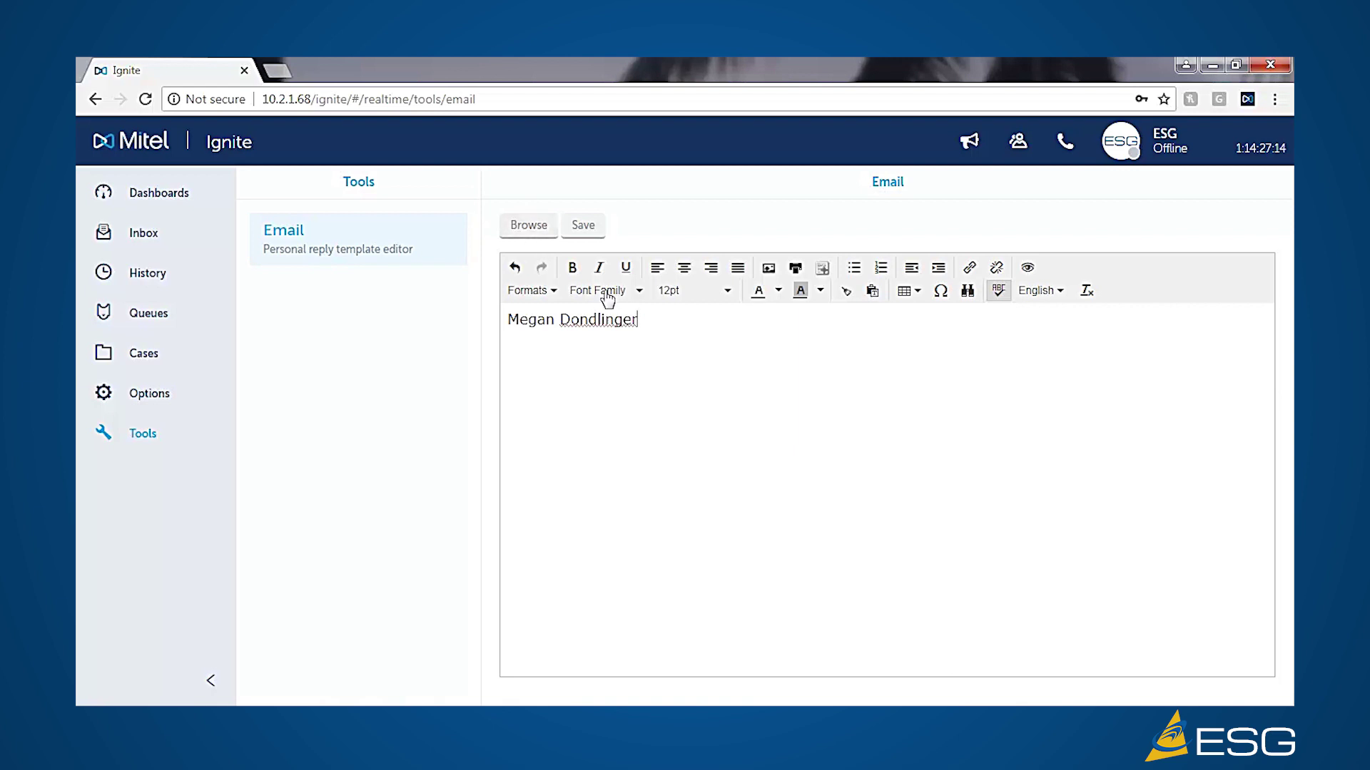
left_click(515, 230)
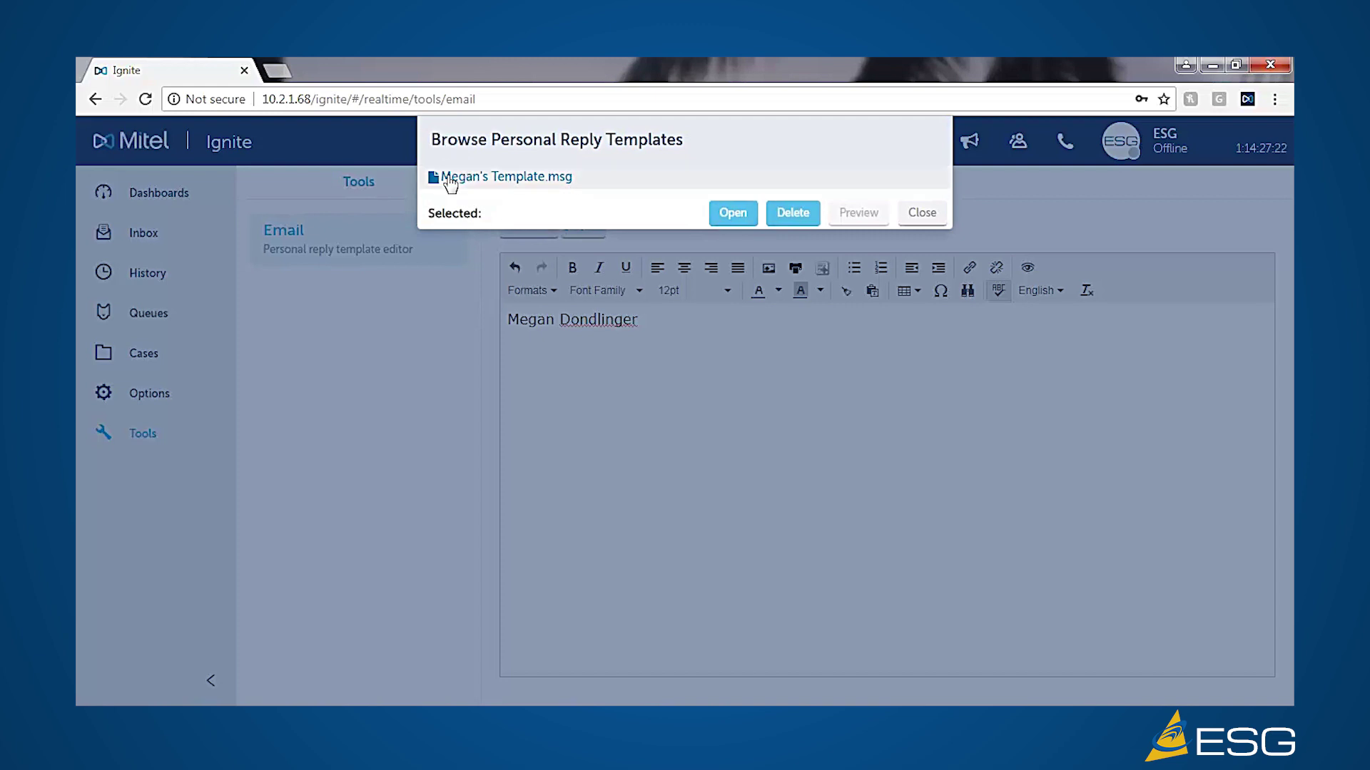
- Load the saved .msg personal reply template, then show the agent state menu
left_click(469, 183)
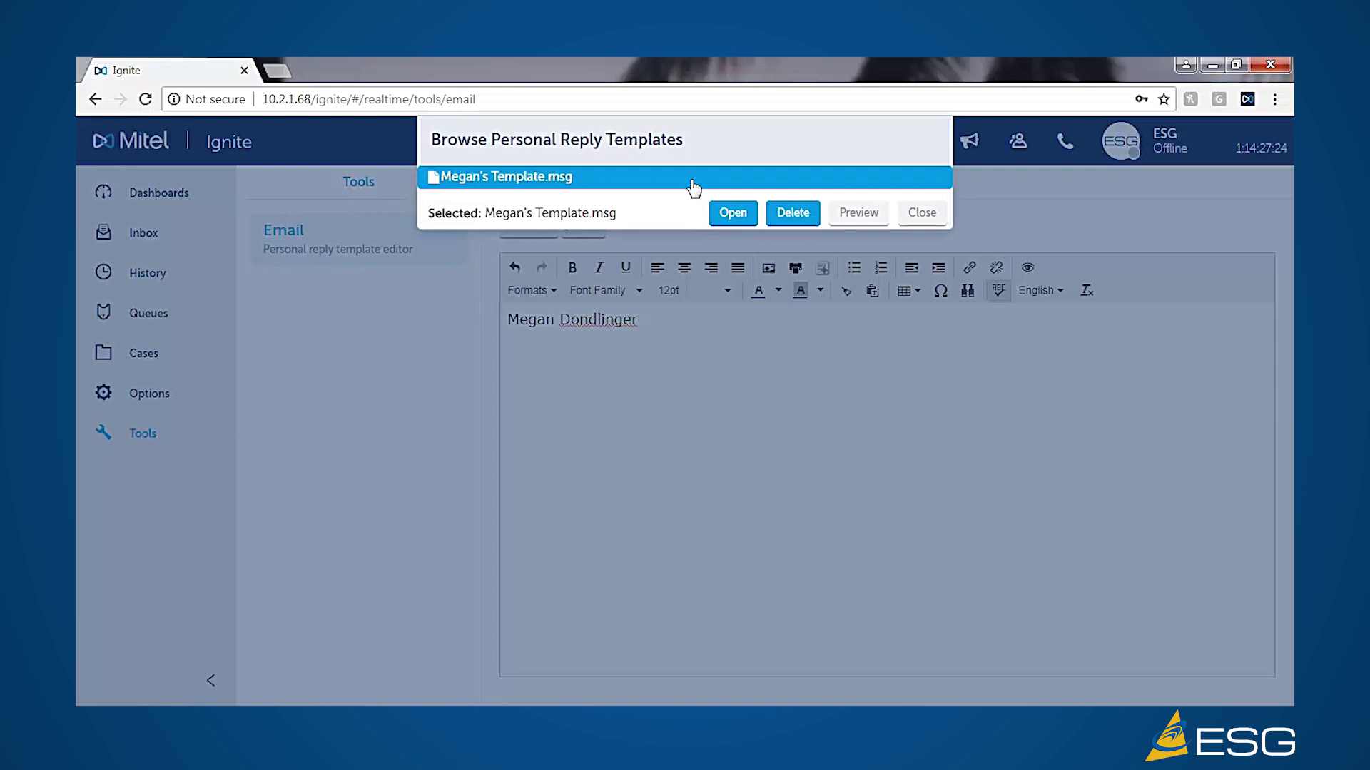
left_click(732, 213)
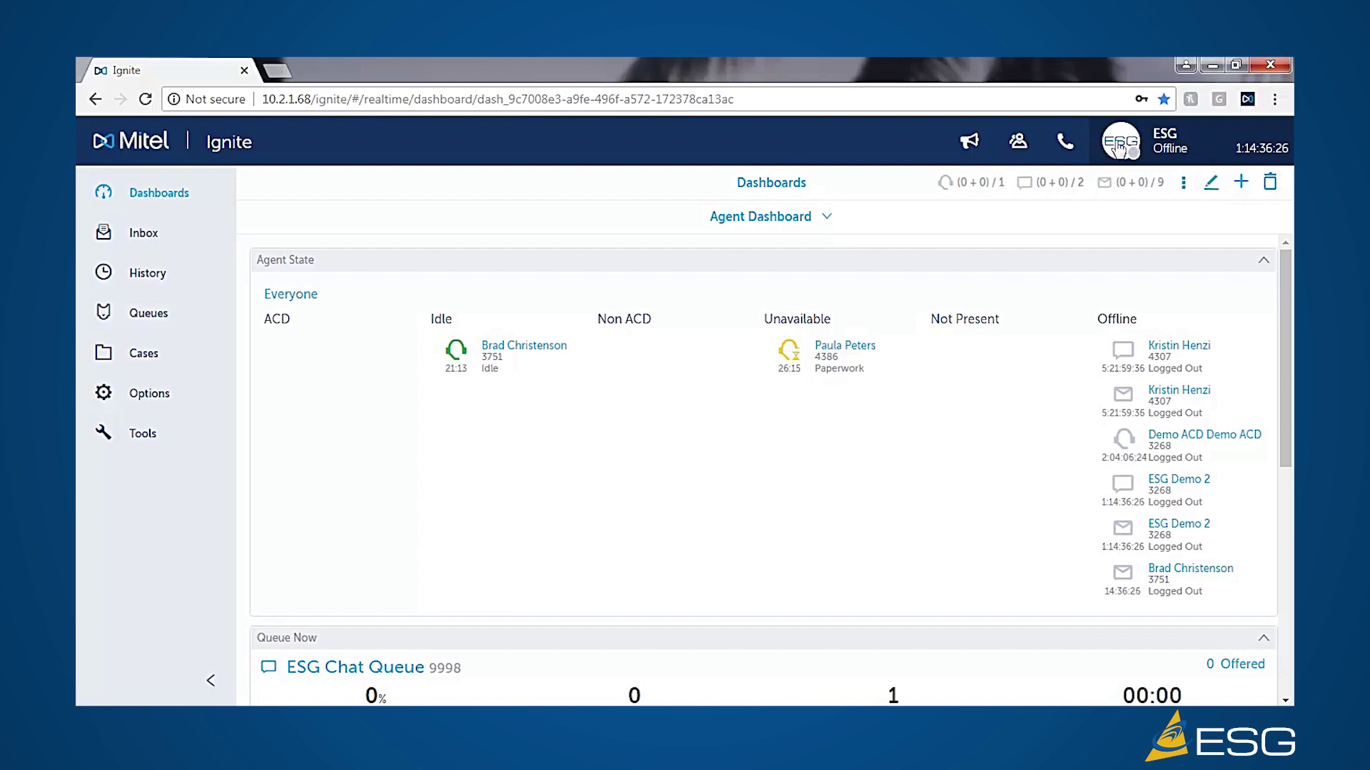
left_click(1119, 147)
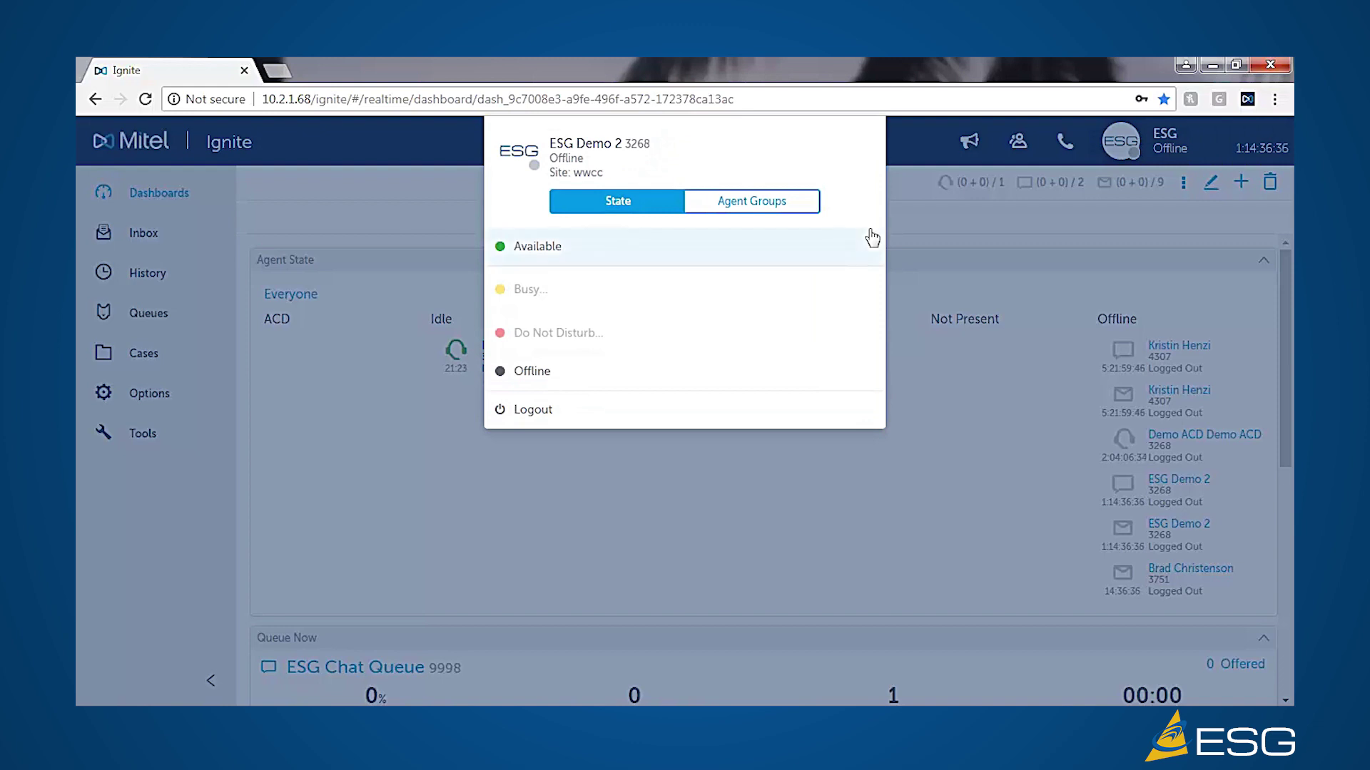
- Set the agent to Available for calls, chats and emails, then reopen the state menu
left_click(539, 248)
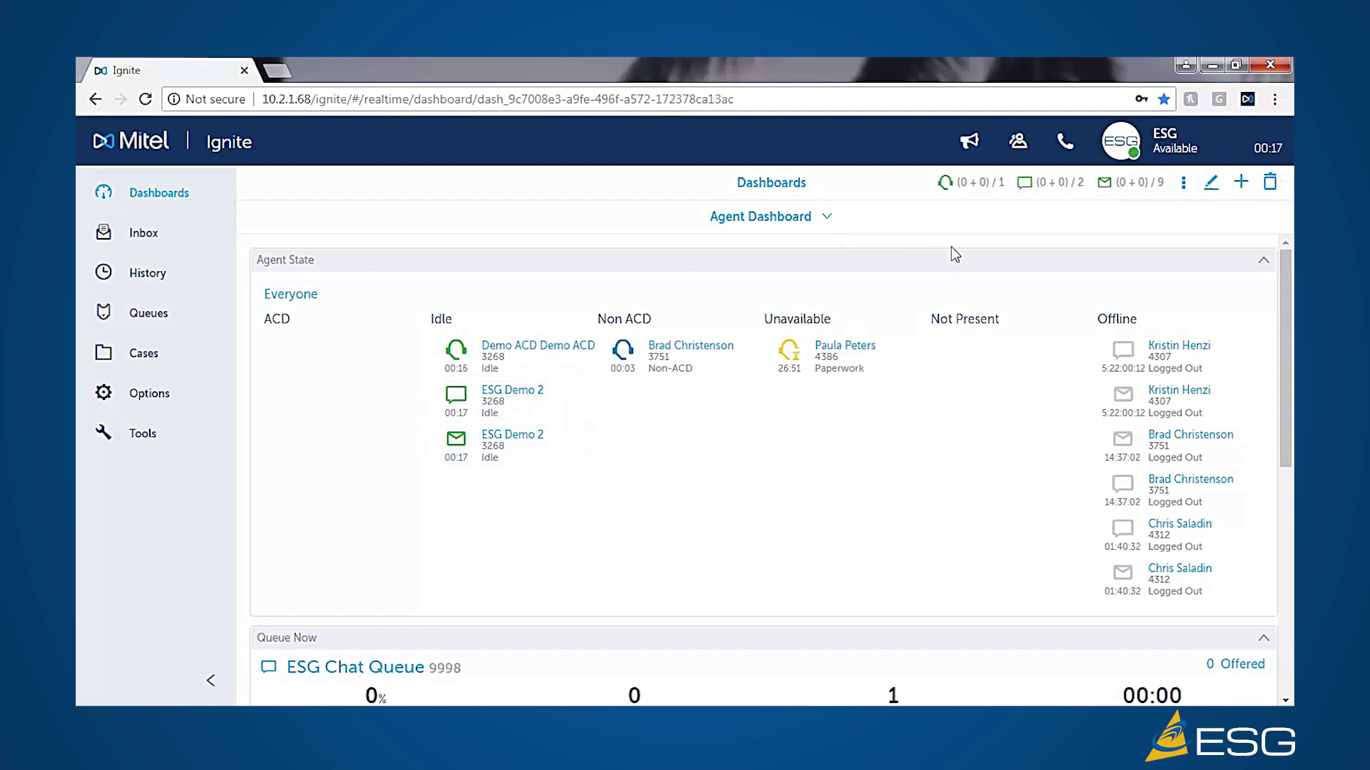
left_click(1122, 145)
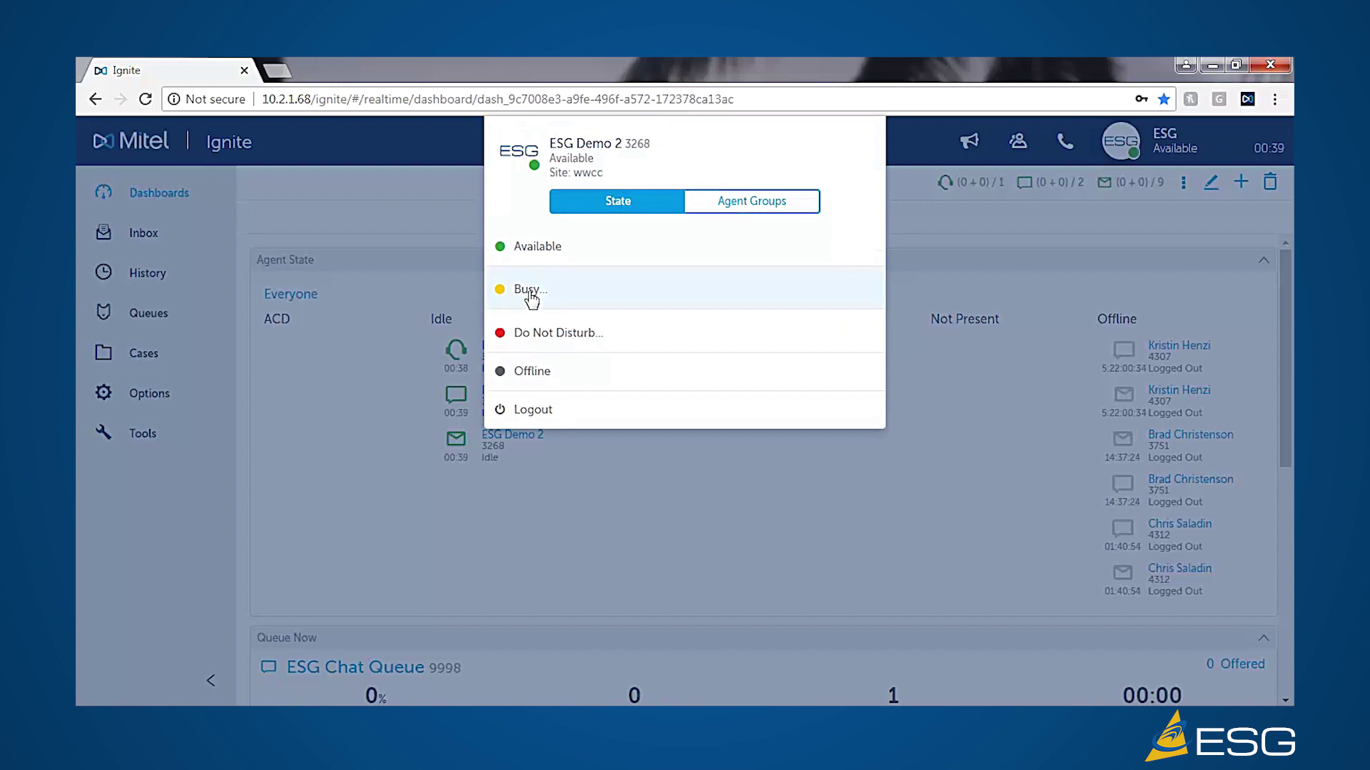
- Set the agent to Busy with the Meeting reason code
left_click(535, 290)
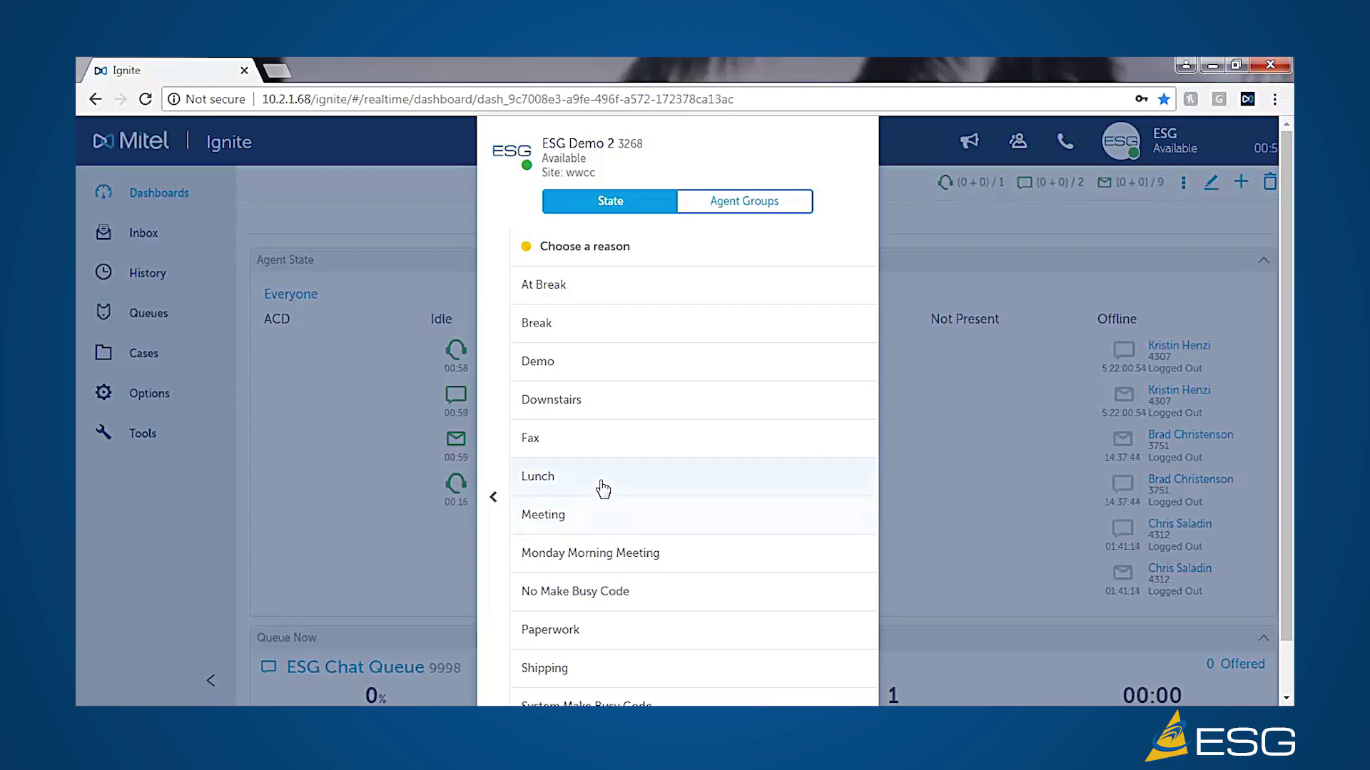
left_click(557, 515)
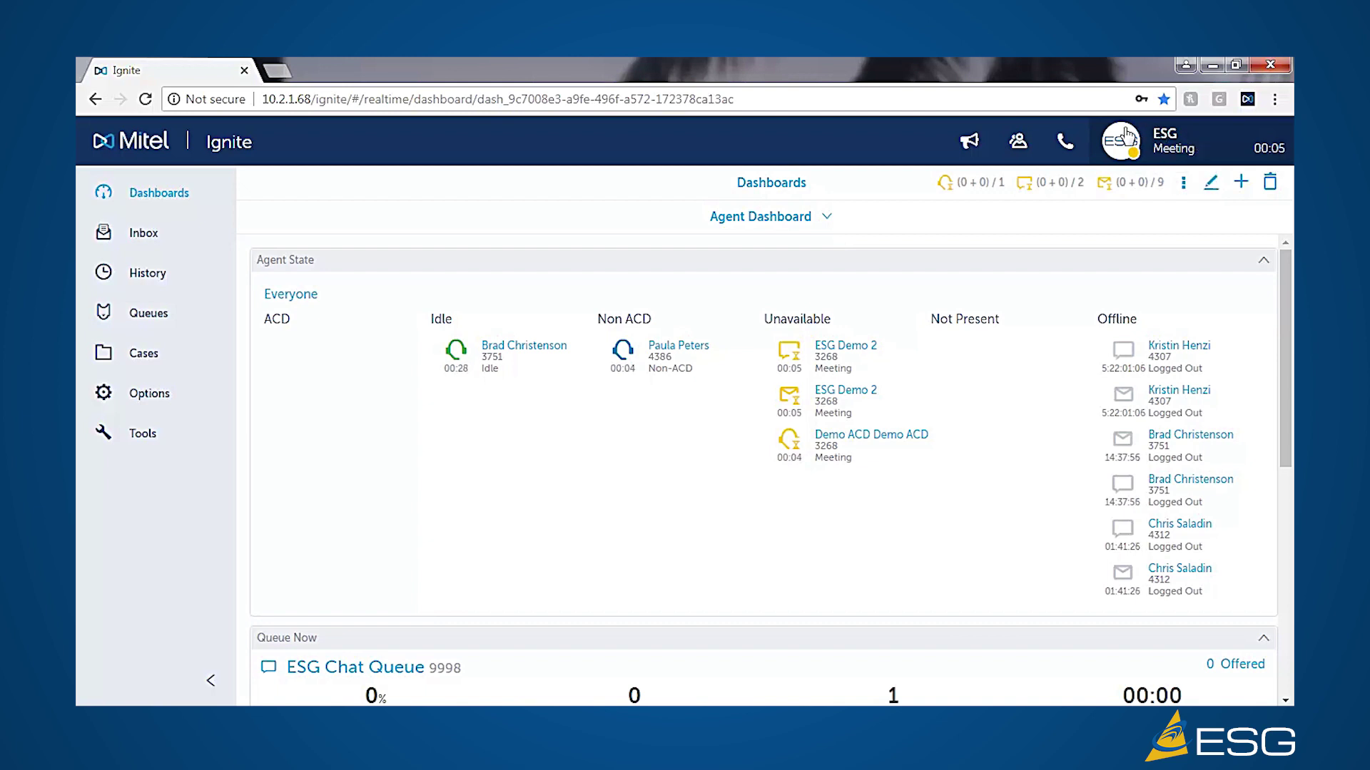
- Open the availability menu for agent ESG Demo 2 from the ESG avatar
left_click(1117, 149)
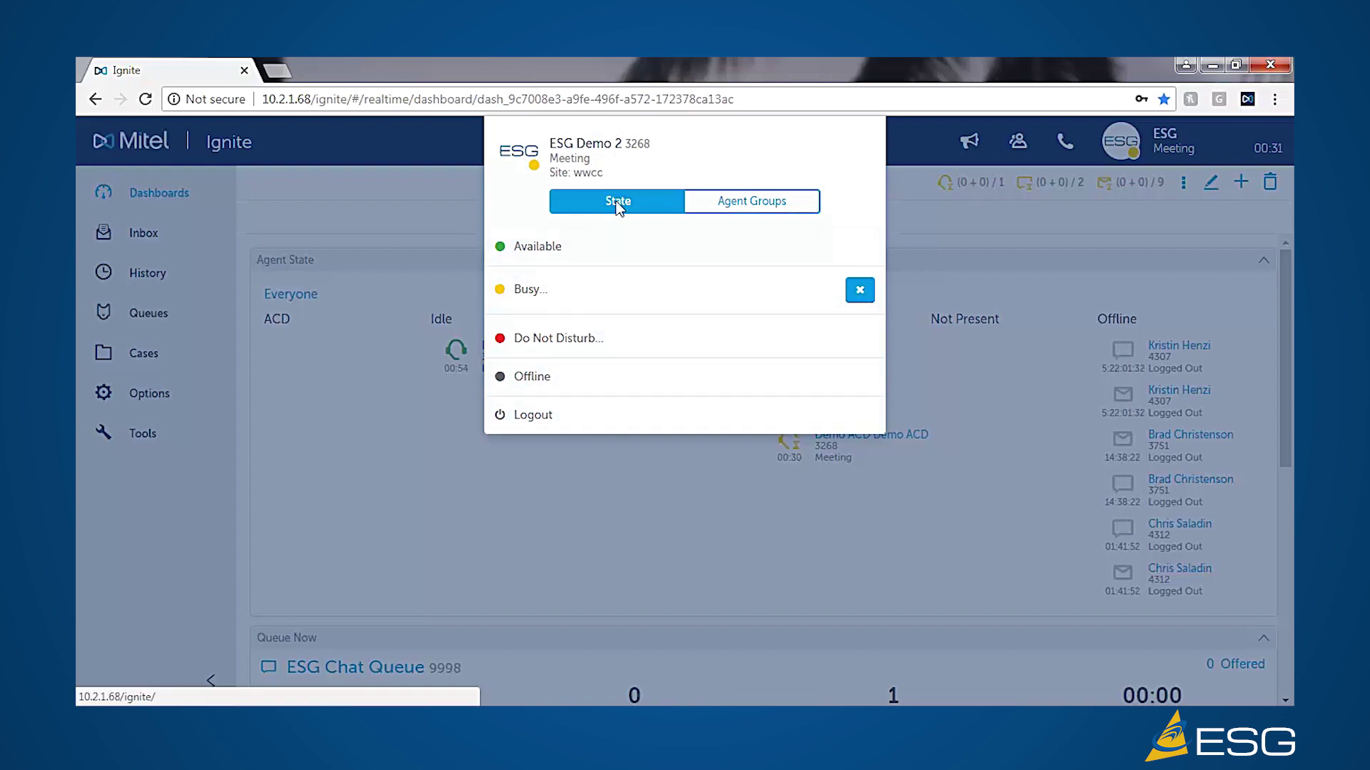
- List ESG Demo 2's groups: _Demo ACD, Bizvu, Demo Chat/Email and ESG Chat Agent
left_click(744, 207)
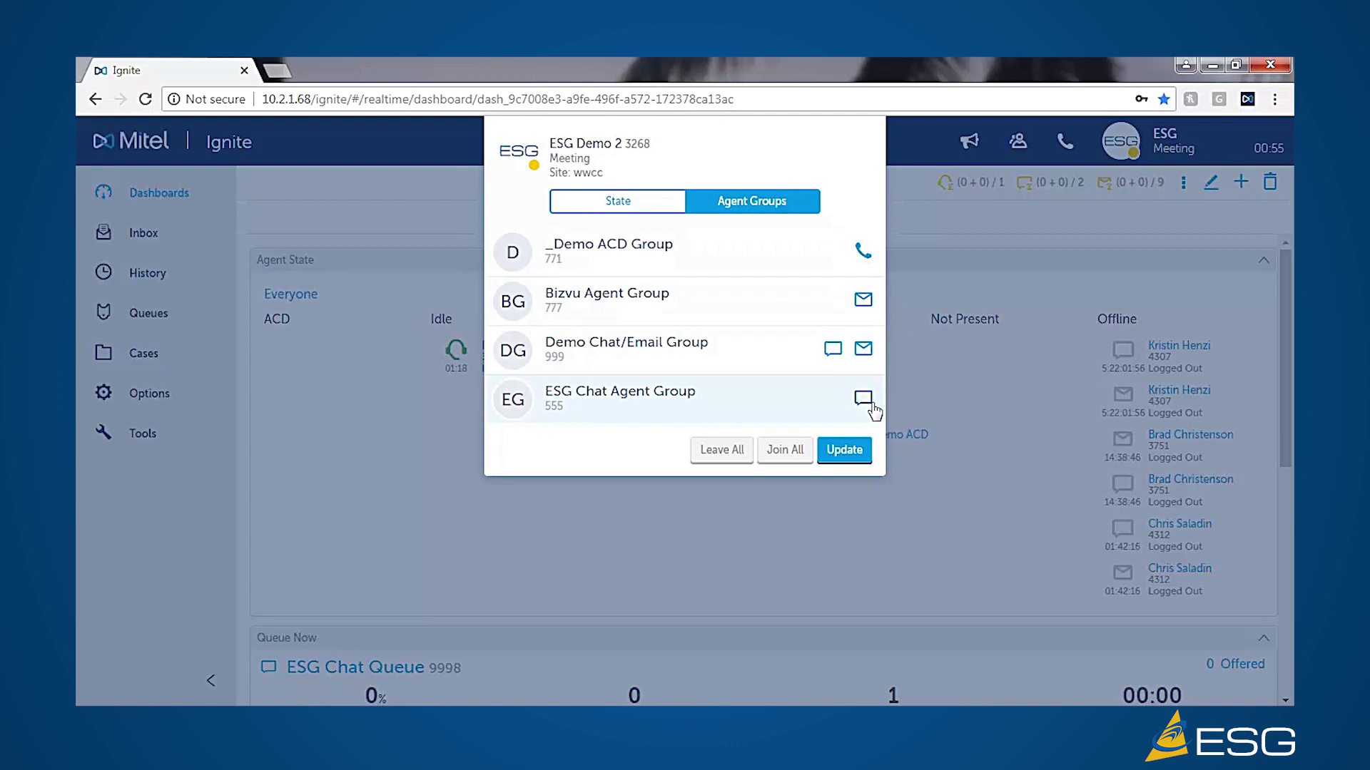
mouse_move(507, 406)
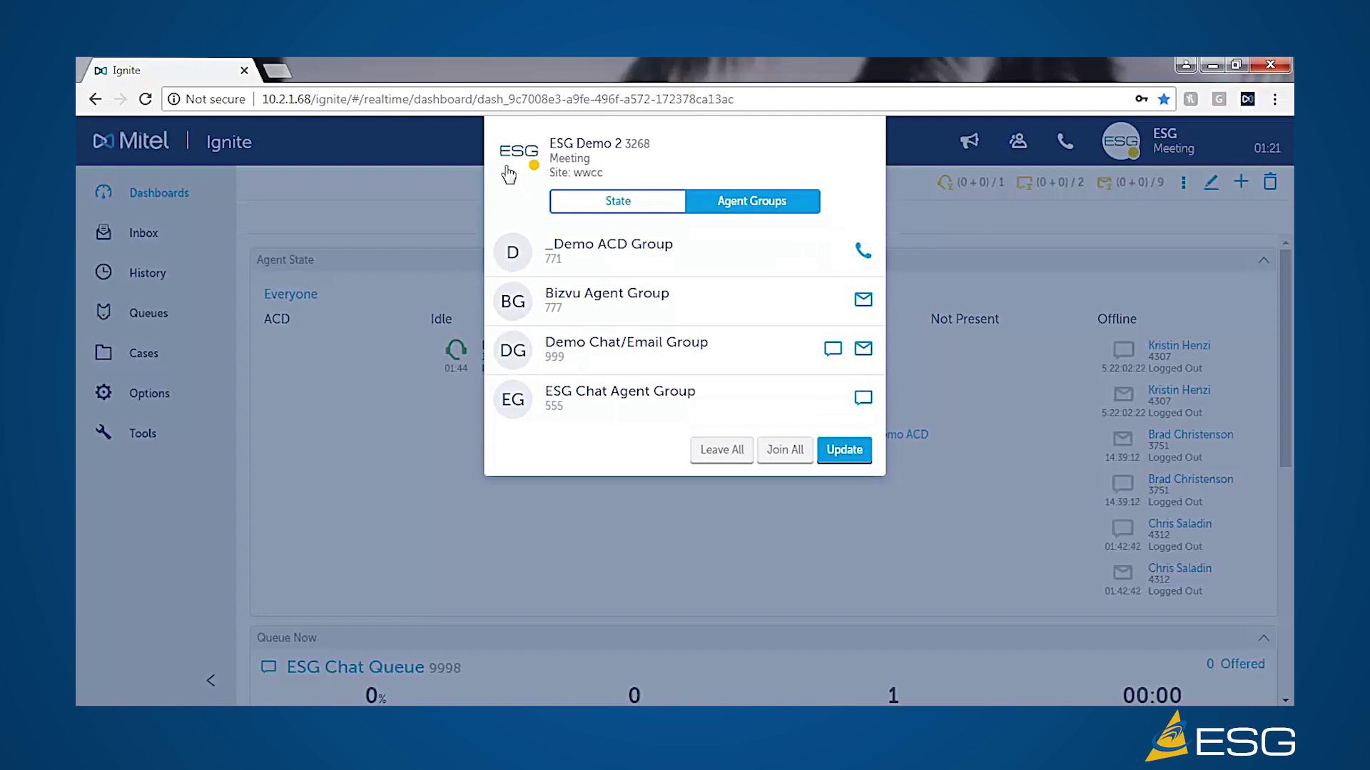
- Adjust the ESG Chat Agent Group membership, dismiss its prompt, and save with Update
left_click(513, 403)
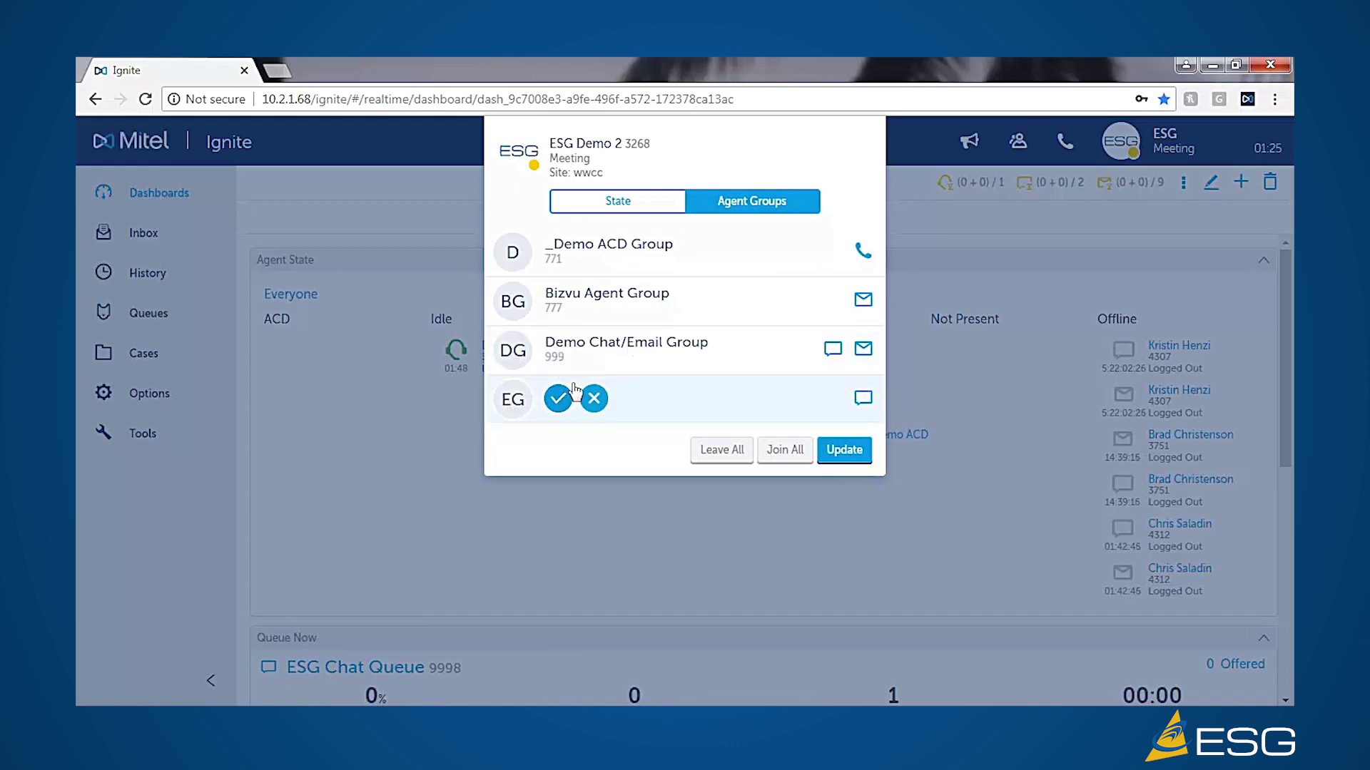
left_click(558, 398)
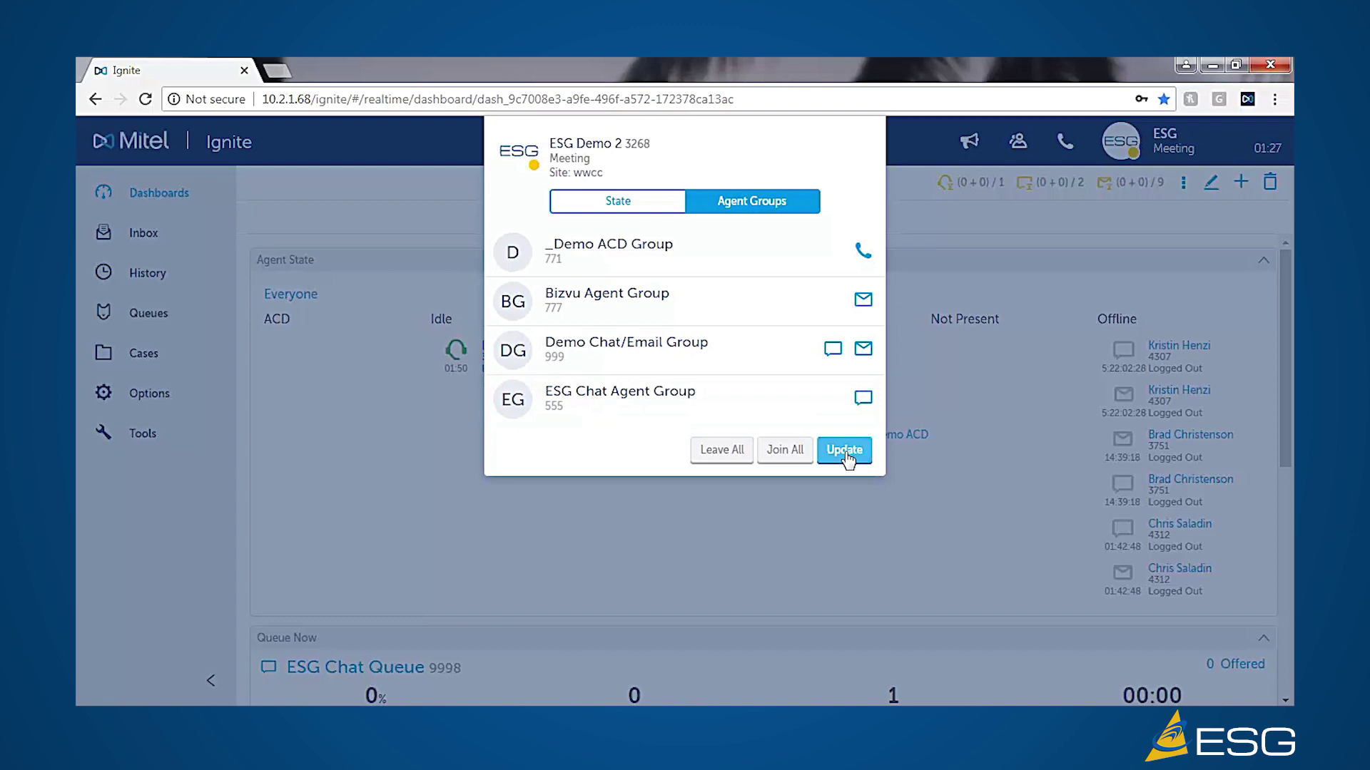
left_click(845, 452)
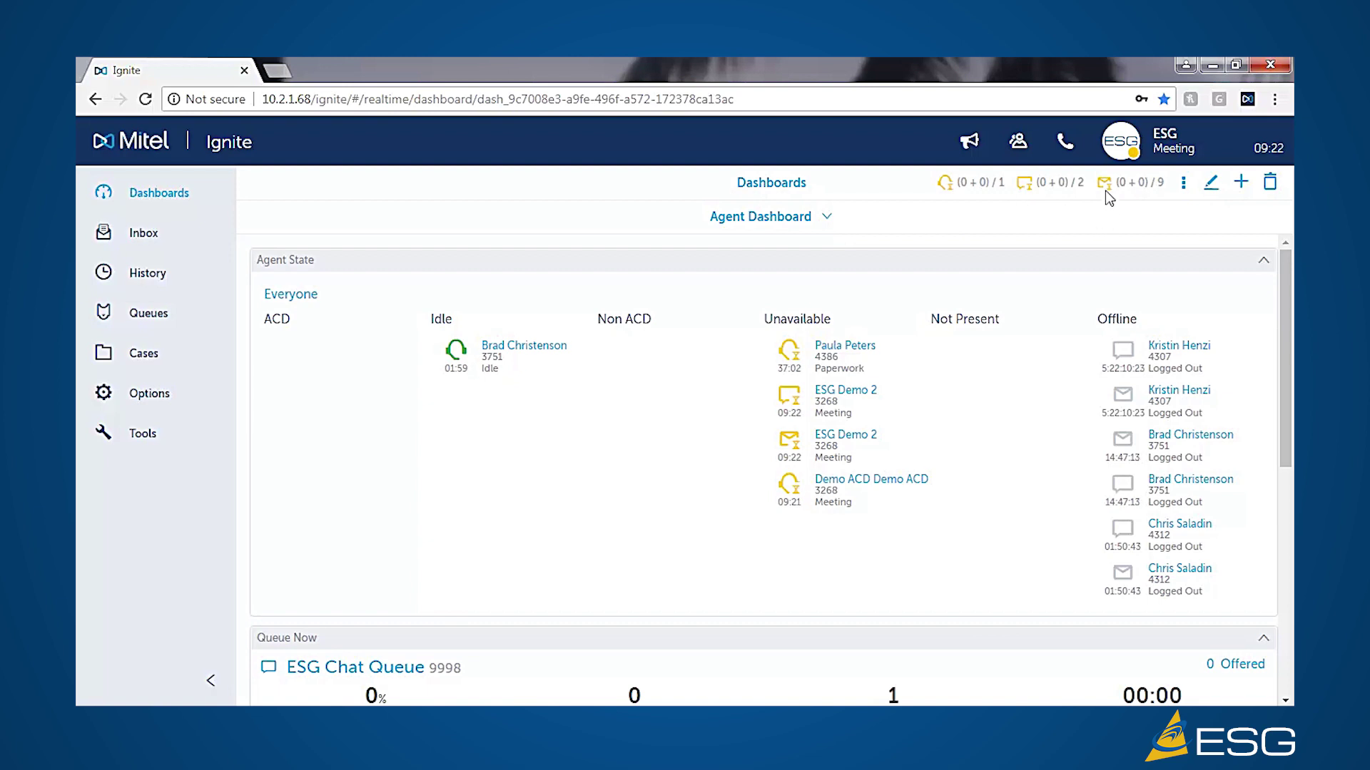
left_click(1183, 187)
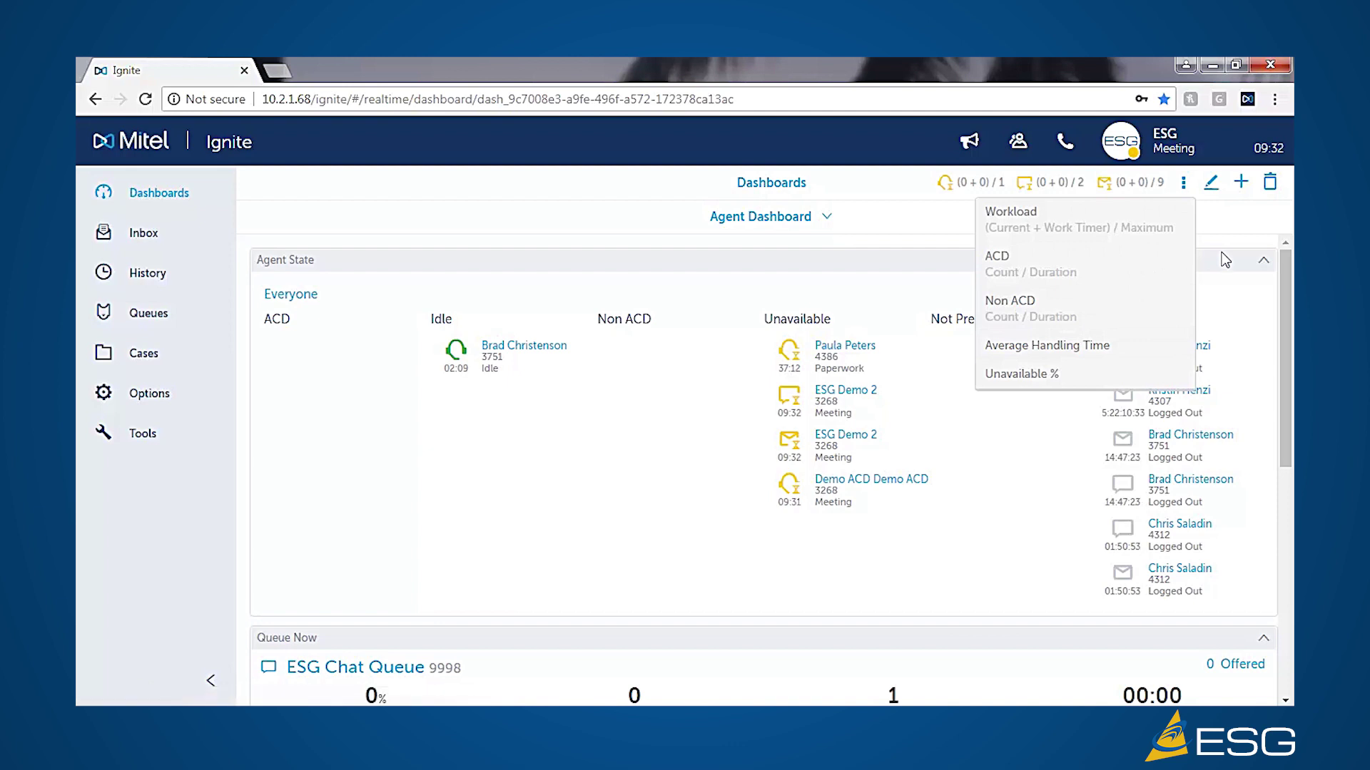
left_click(1219, 217)
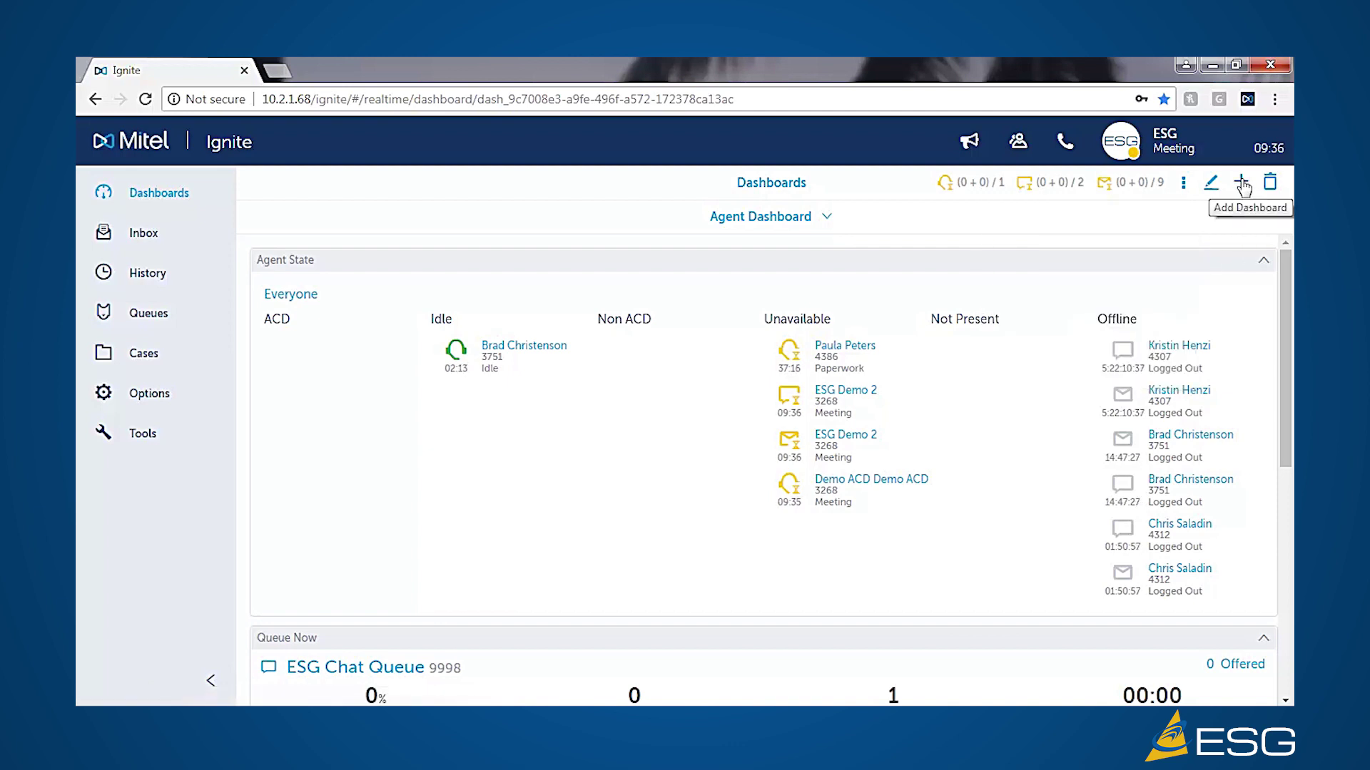
- Create a blank New Dashboard open in edit mode
left_click(1242, 183)
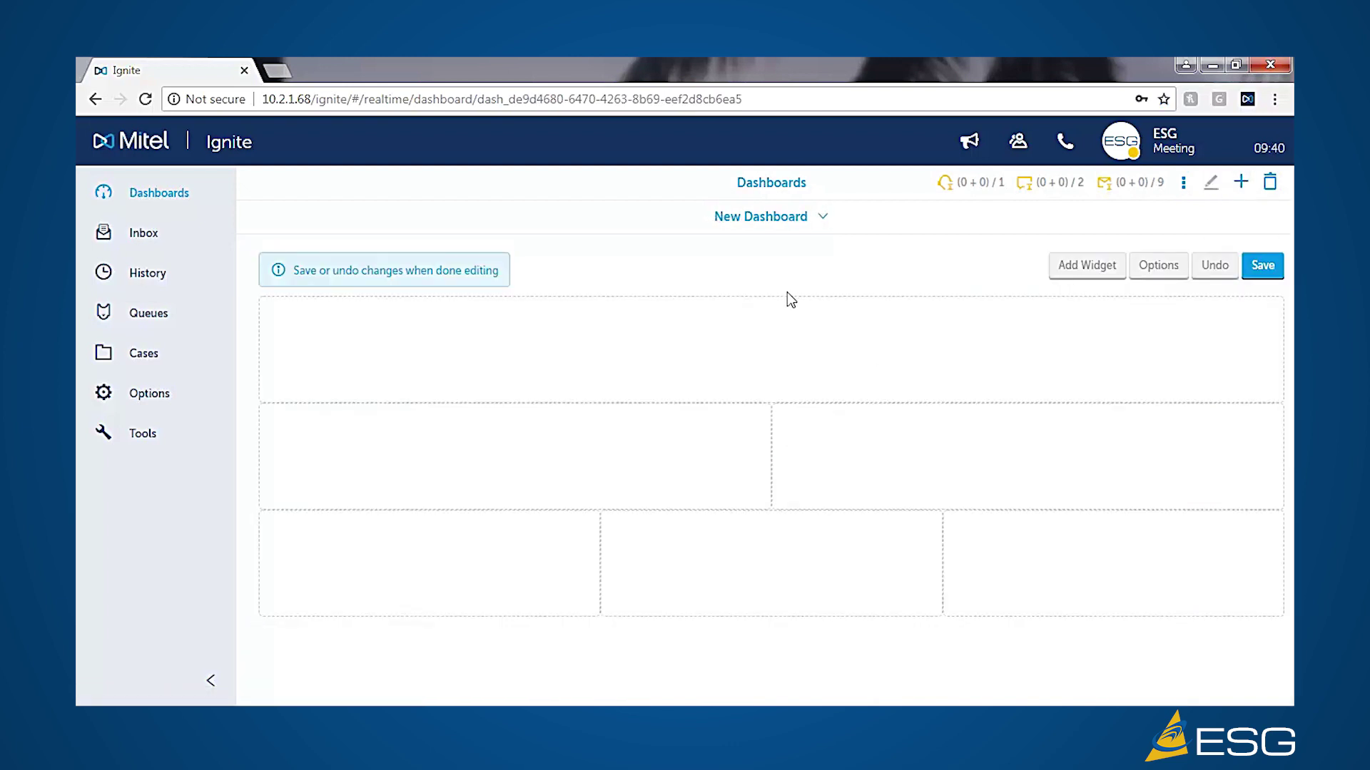
- Retitle the new dashboard 'Supervior' in its Options settings
left_click(1157, 266)
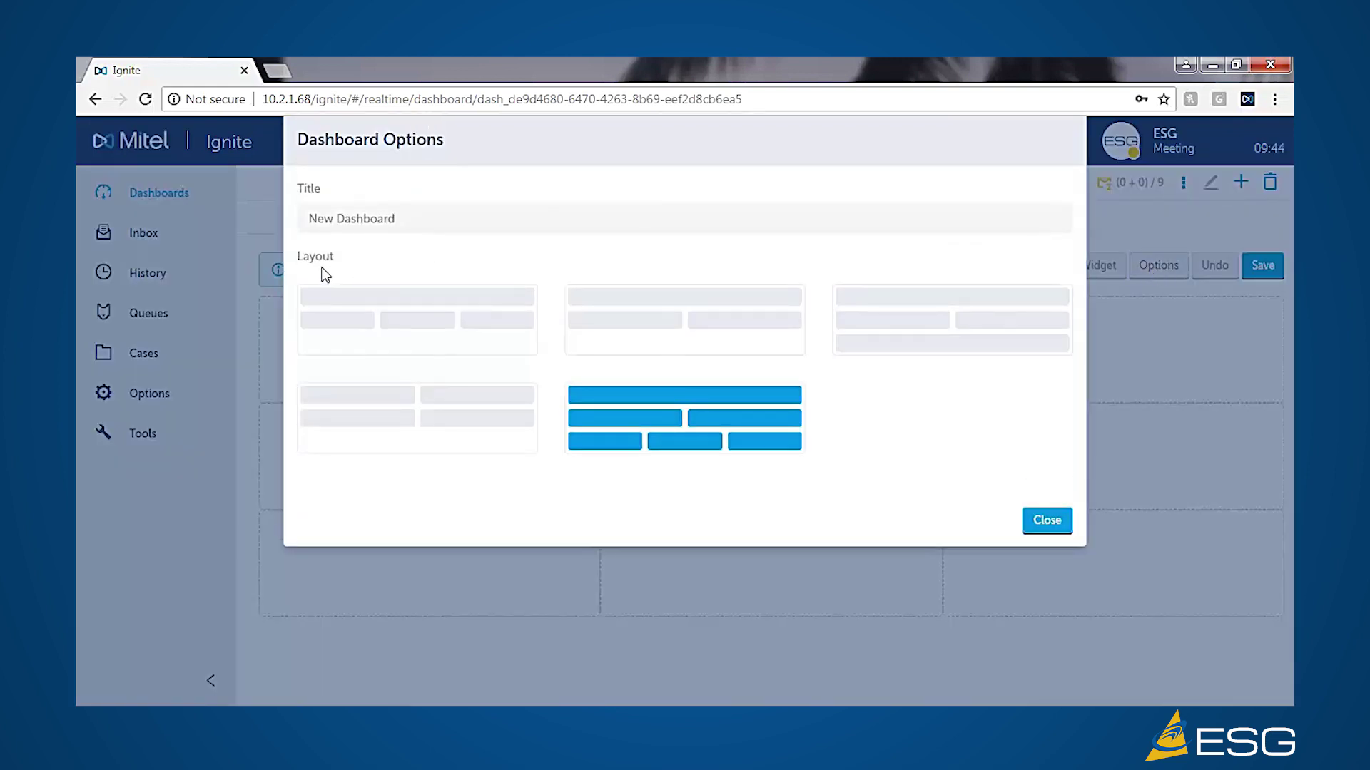
left_click_drag(419, 226, 242, 201)
key("BackSpace")
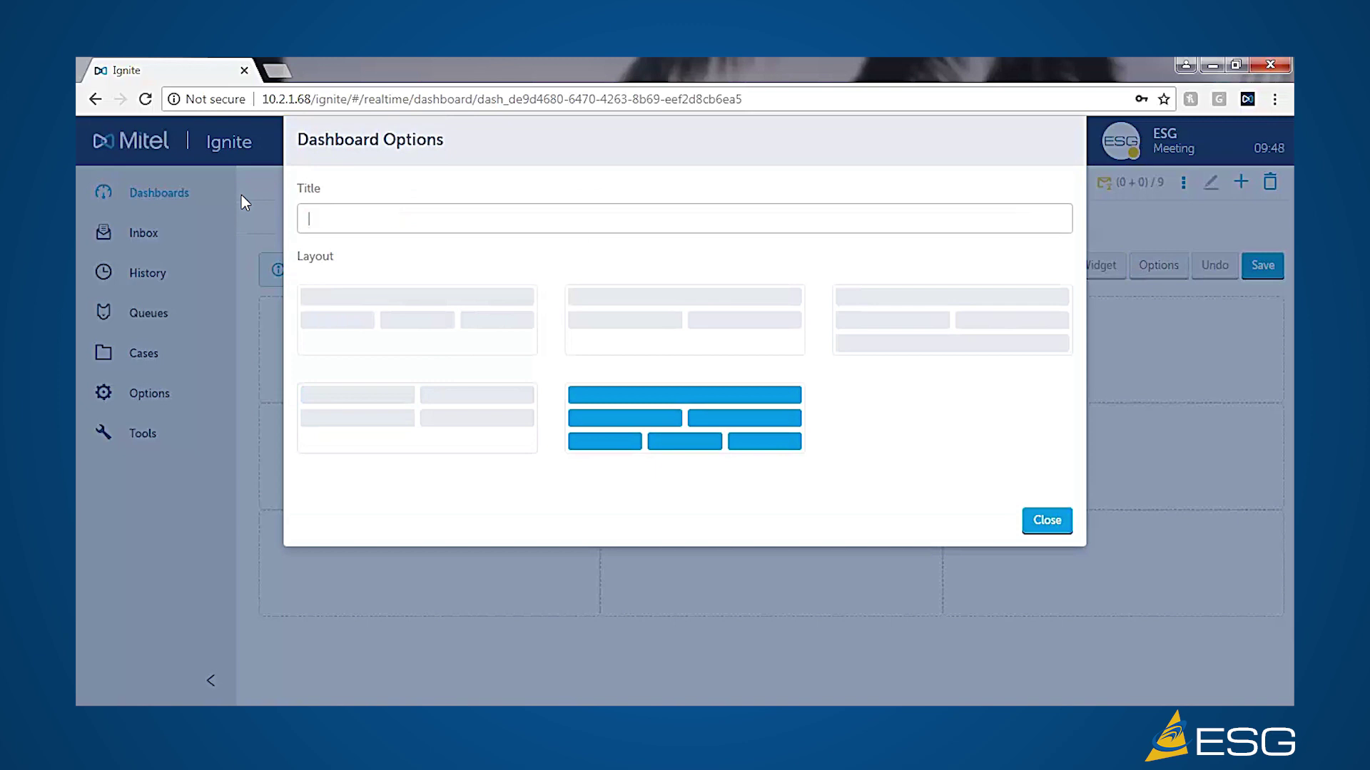
type("Super")
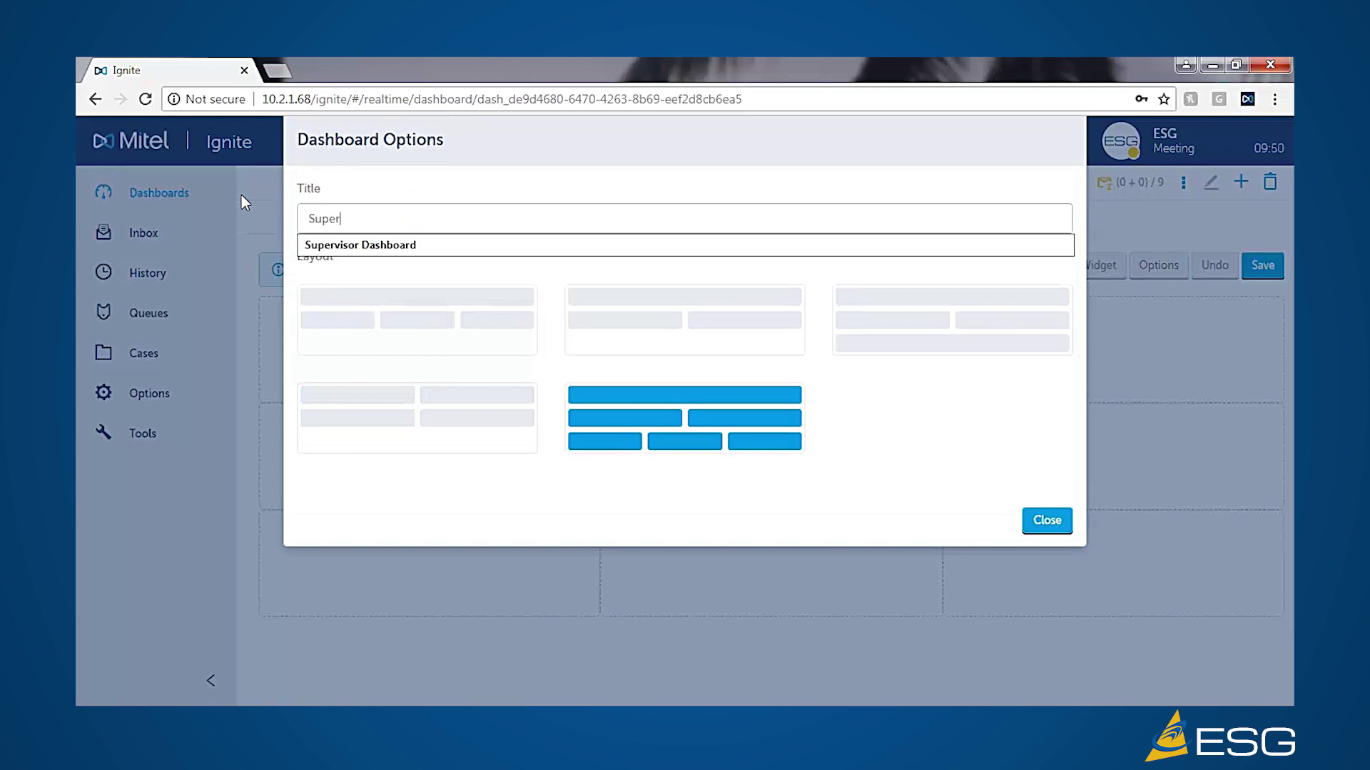
type("vior")
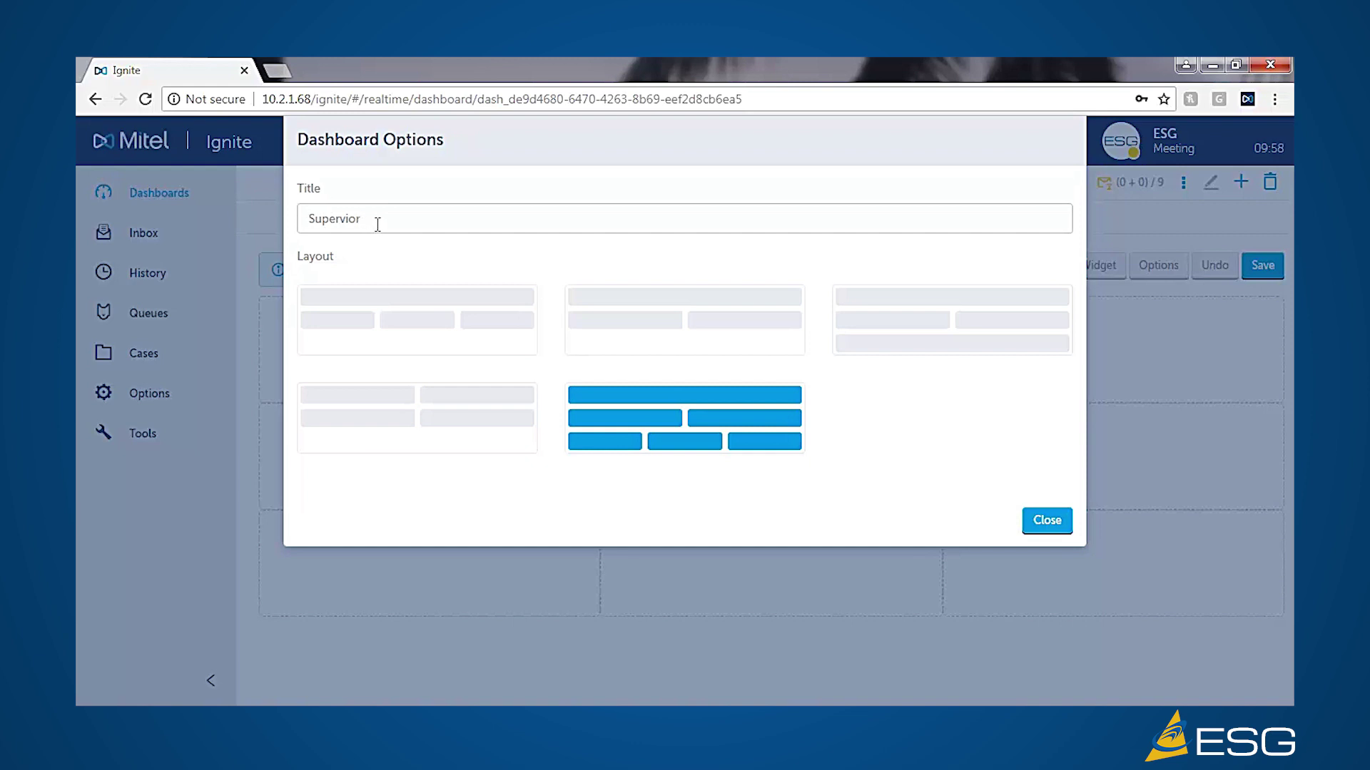
left_click(1049, 522)
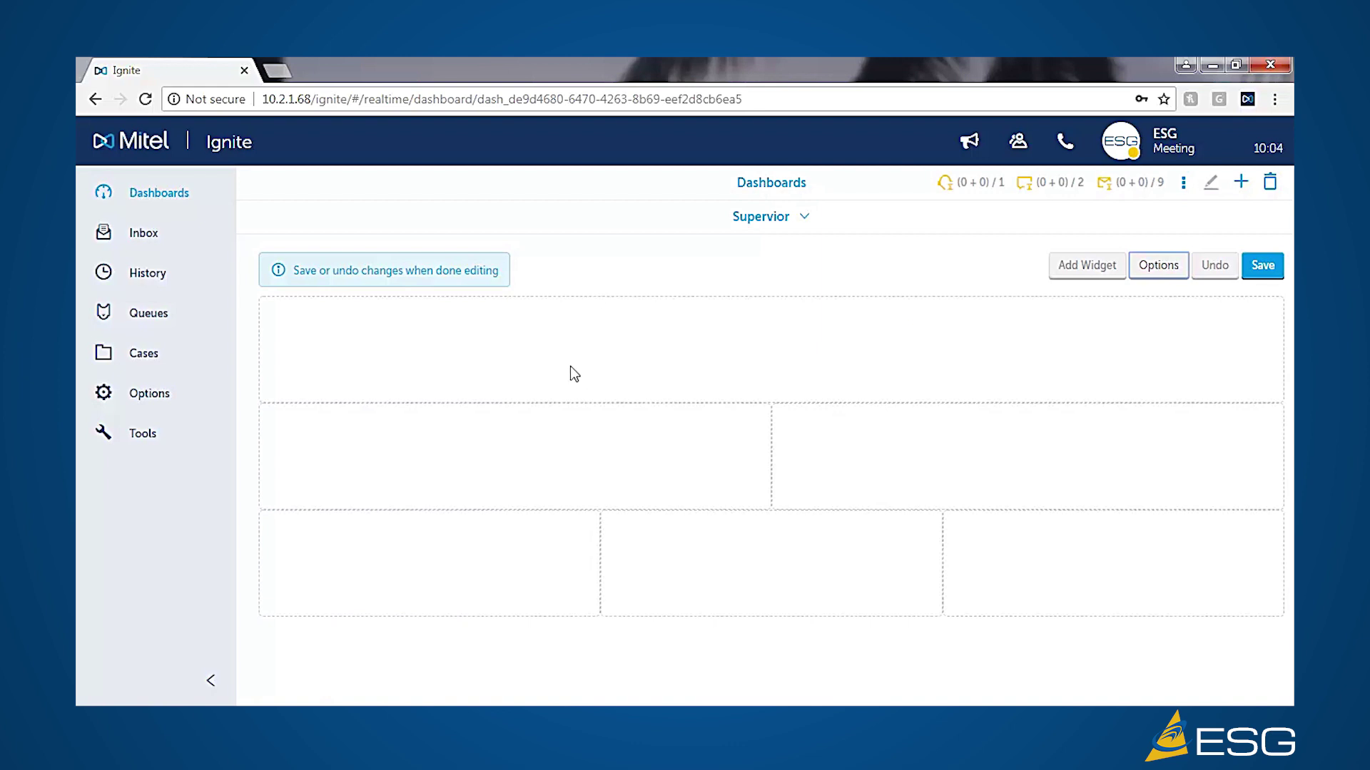
- Add an Agent State widget monitoring two agents, including Demo ACD Agent 1
left_click(1087, 267)
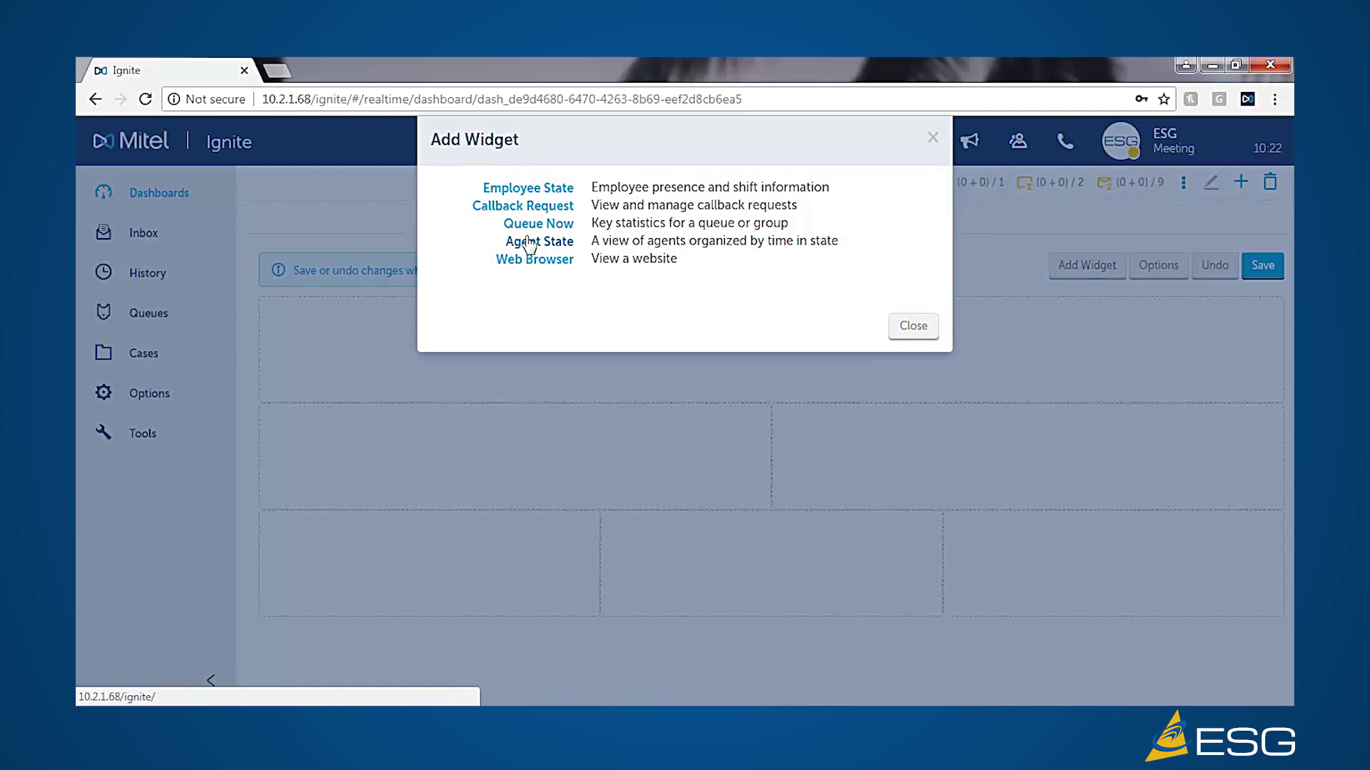
left_click(530, 243)
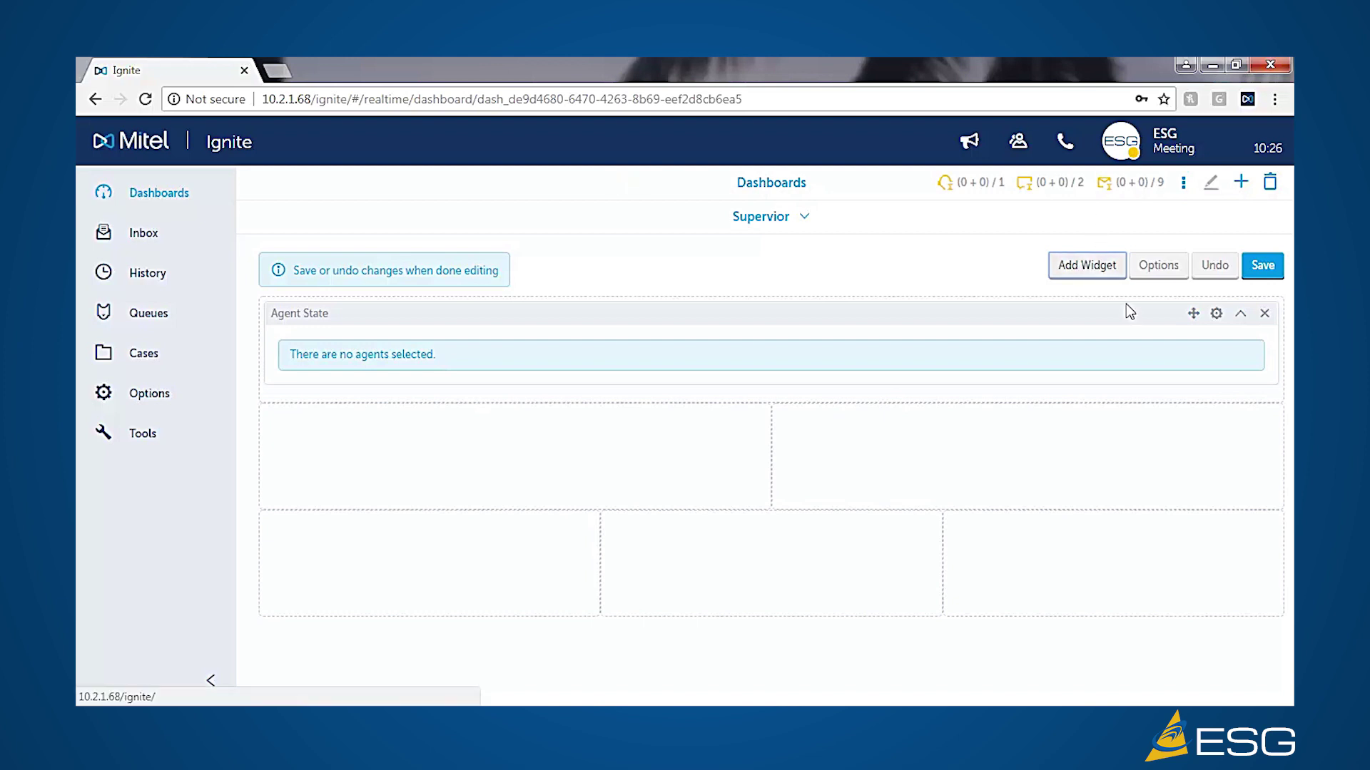
left_click(1217, 316)
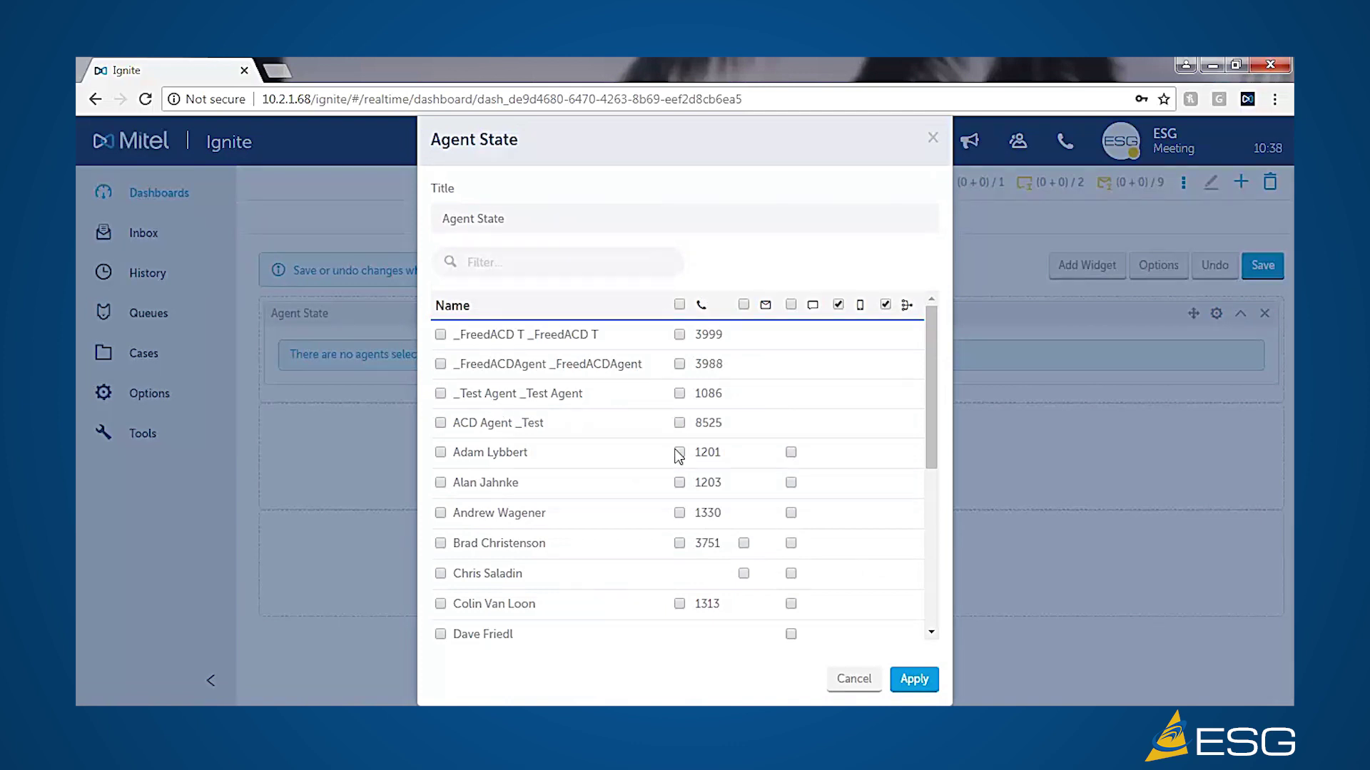
scroll(528, 491, "down", 3)
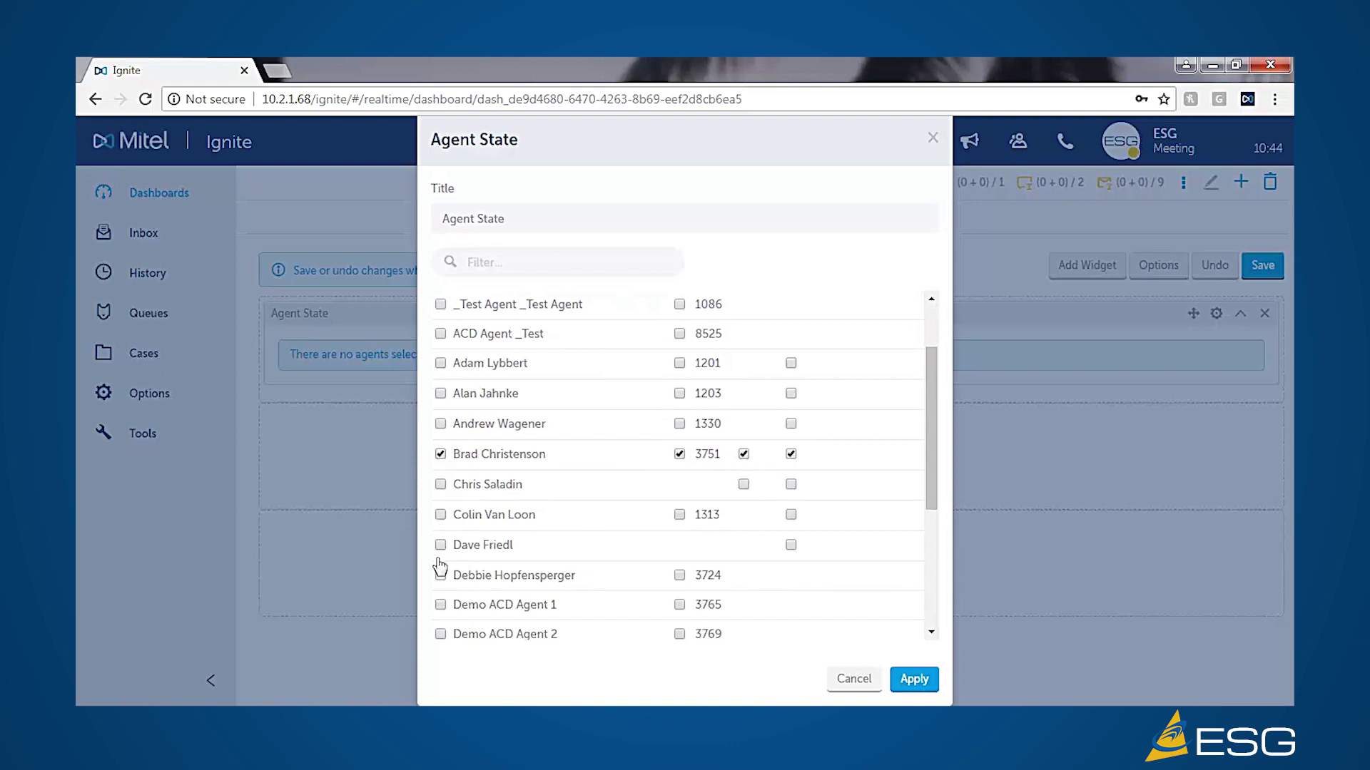
scroll(455, 613, "down", 3)
left_click(440, 515)
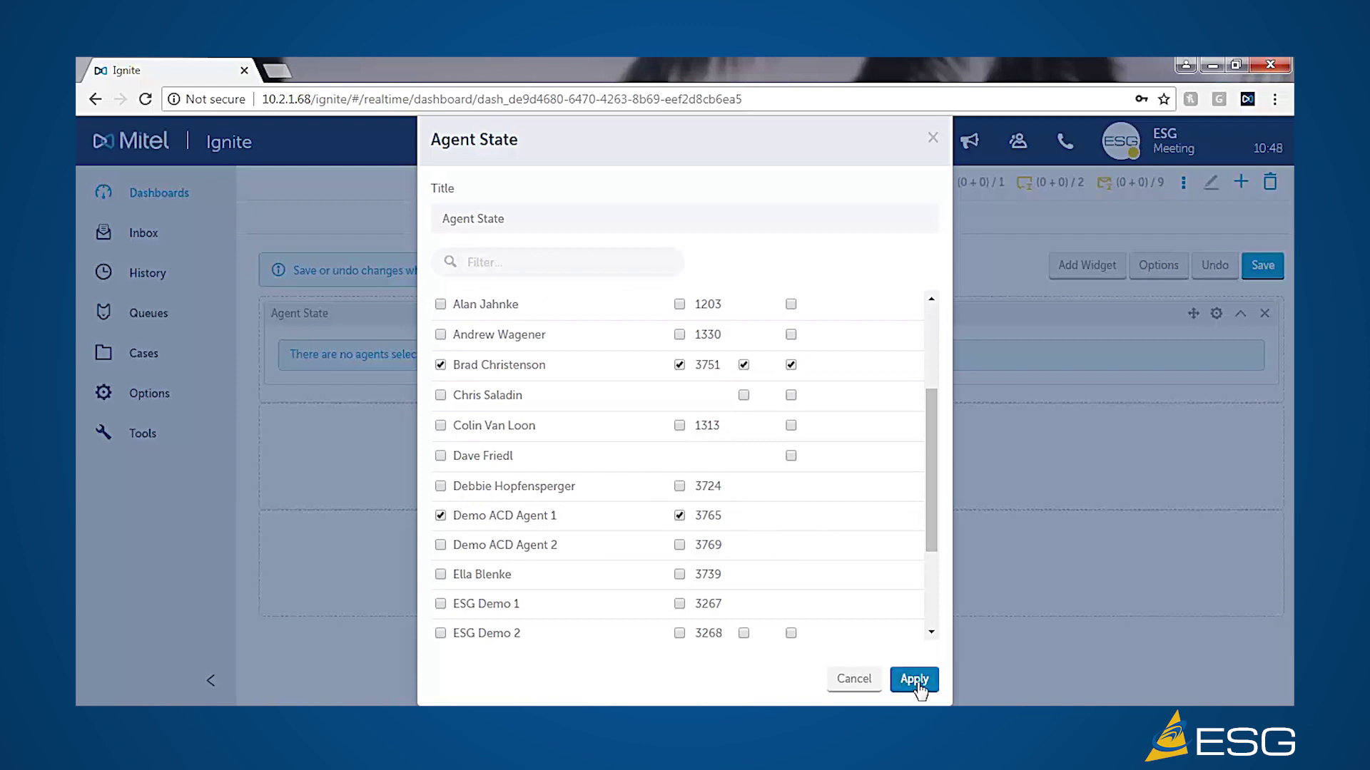
left_click(915, 680)
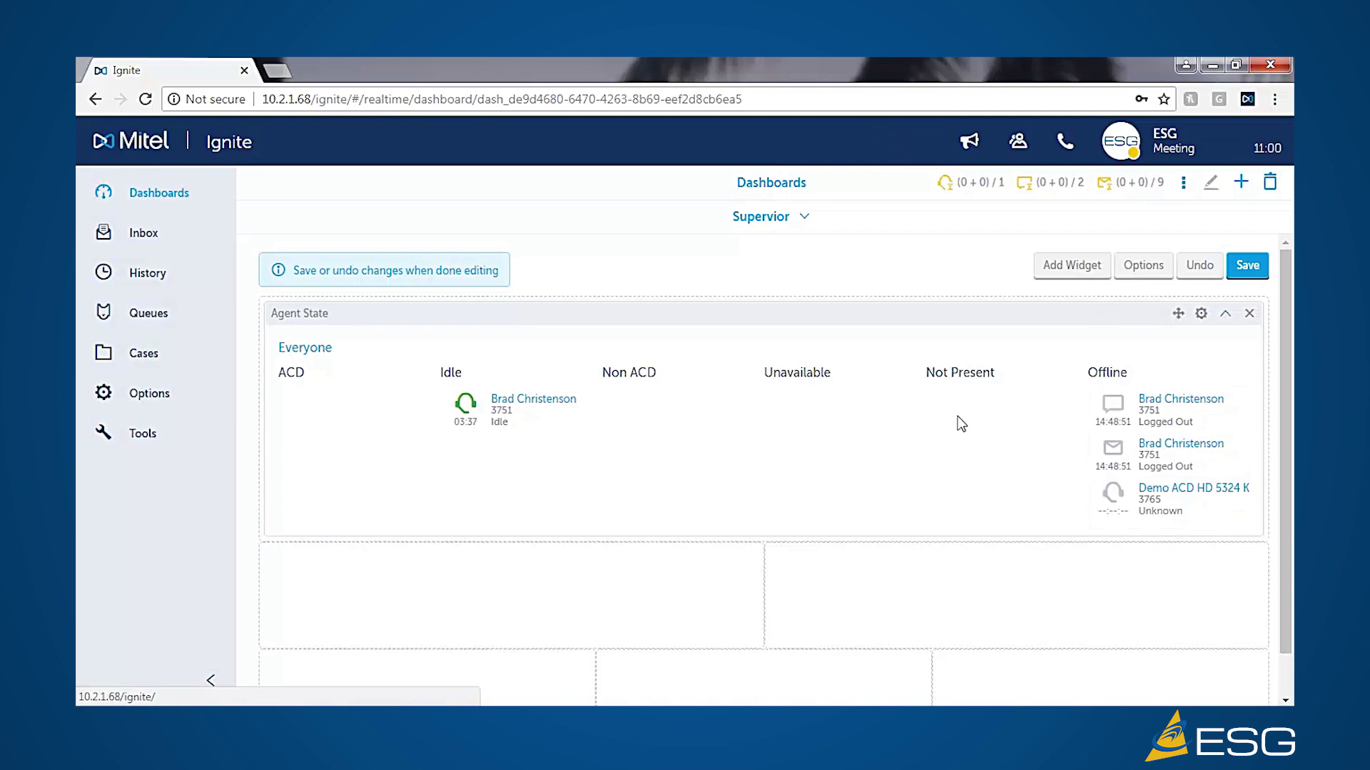
- Add a Queue Now widget tracking CSM DR Demo Path, Demo ACD Path and ACD Path,ESG Helpdsk
left_click(1074, 267)
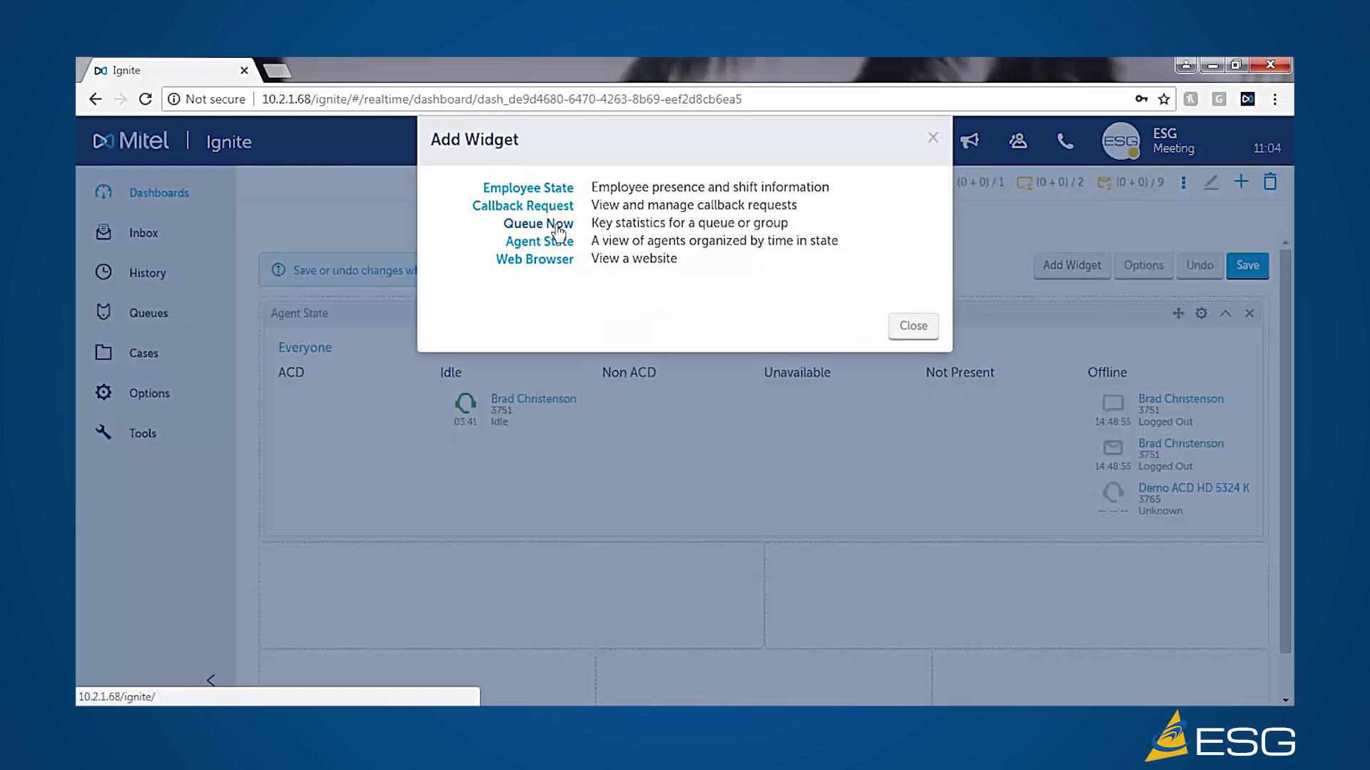
left_click(558, 224)
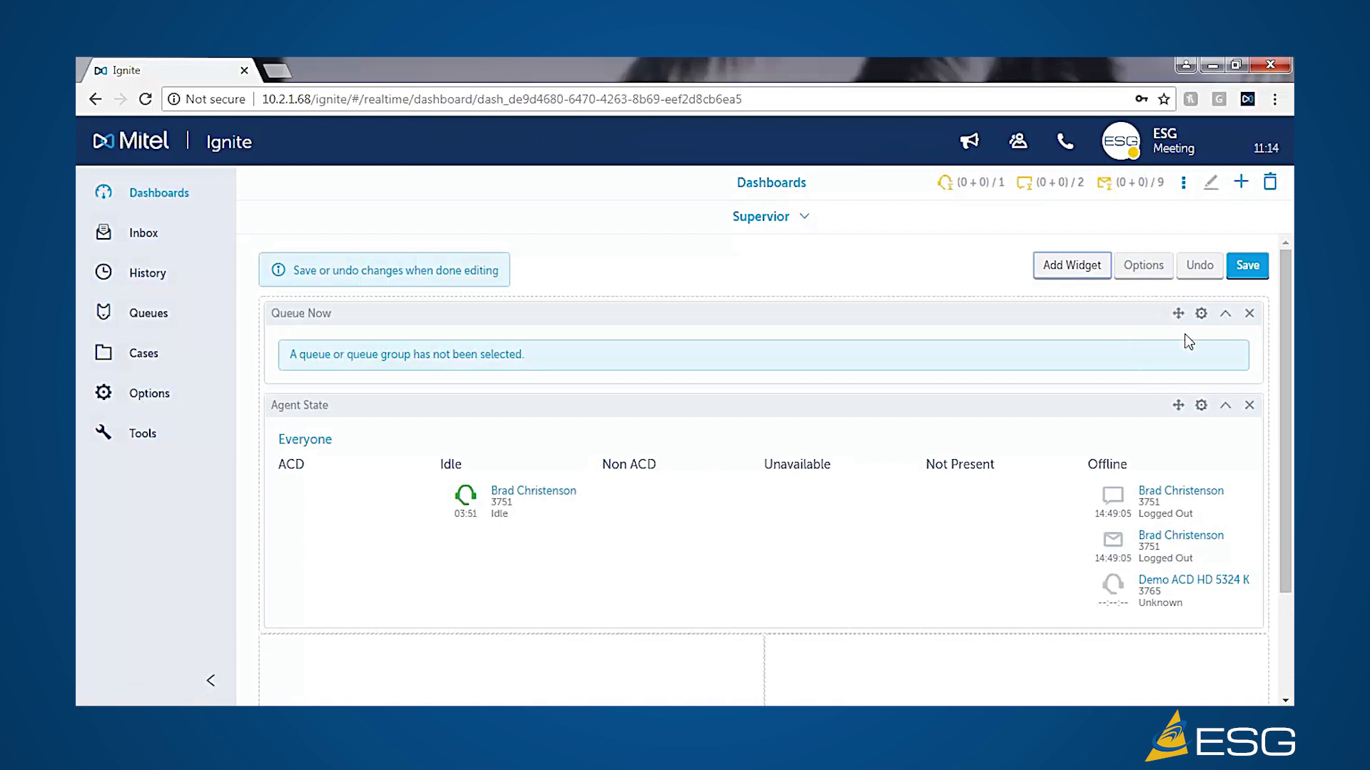
left_click(1201, 314)
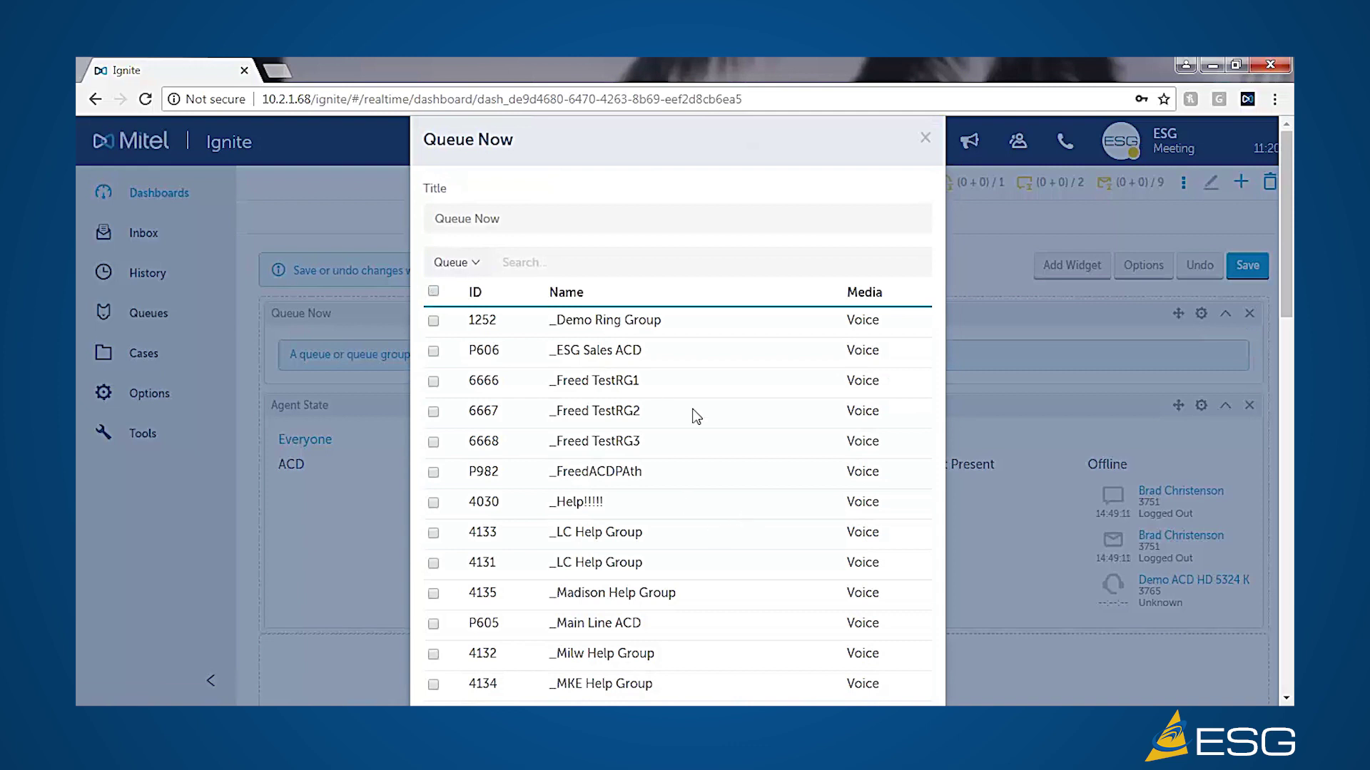
scroll(630, 479, "down", 1)
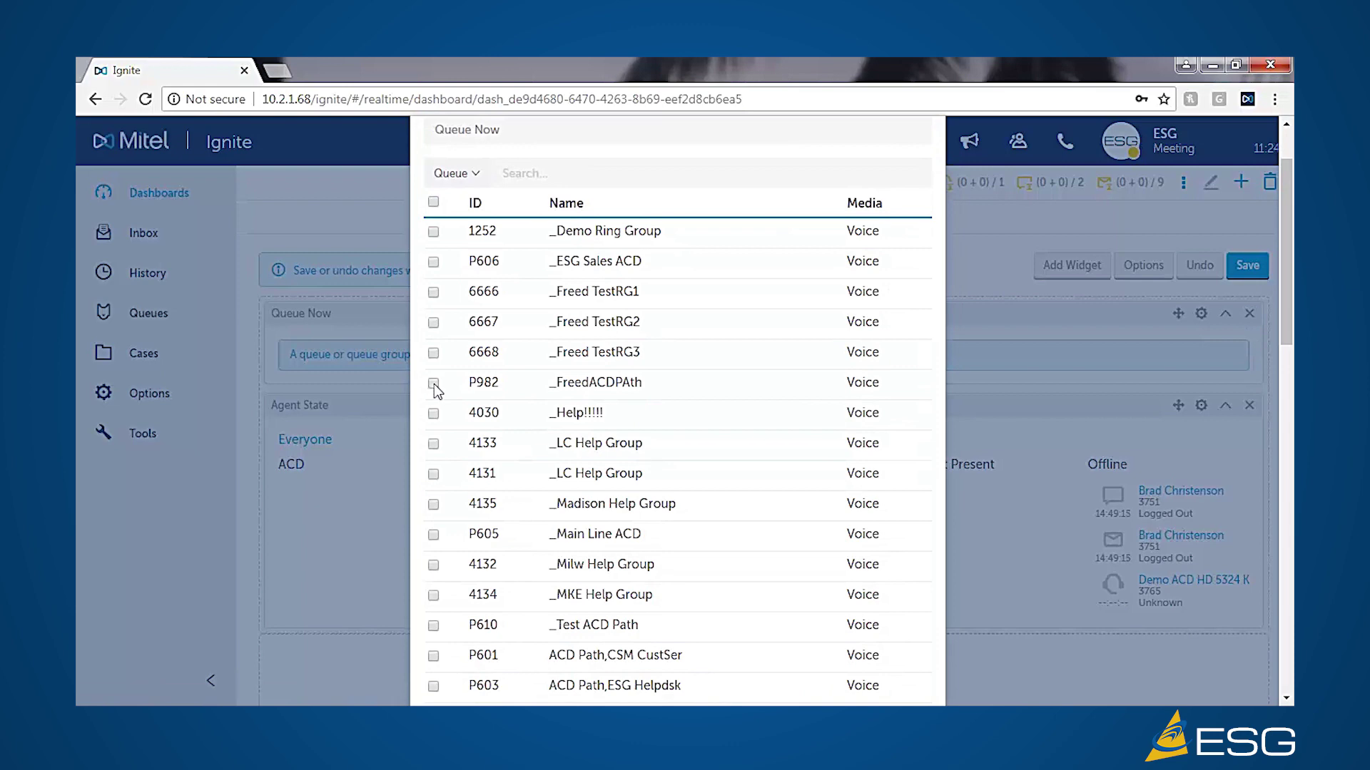
scroll(444, 452, "down", 3)
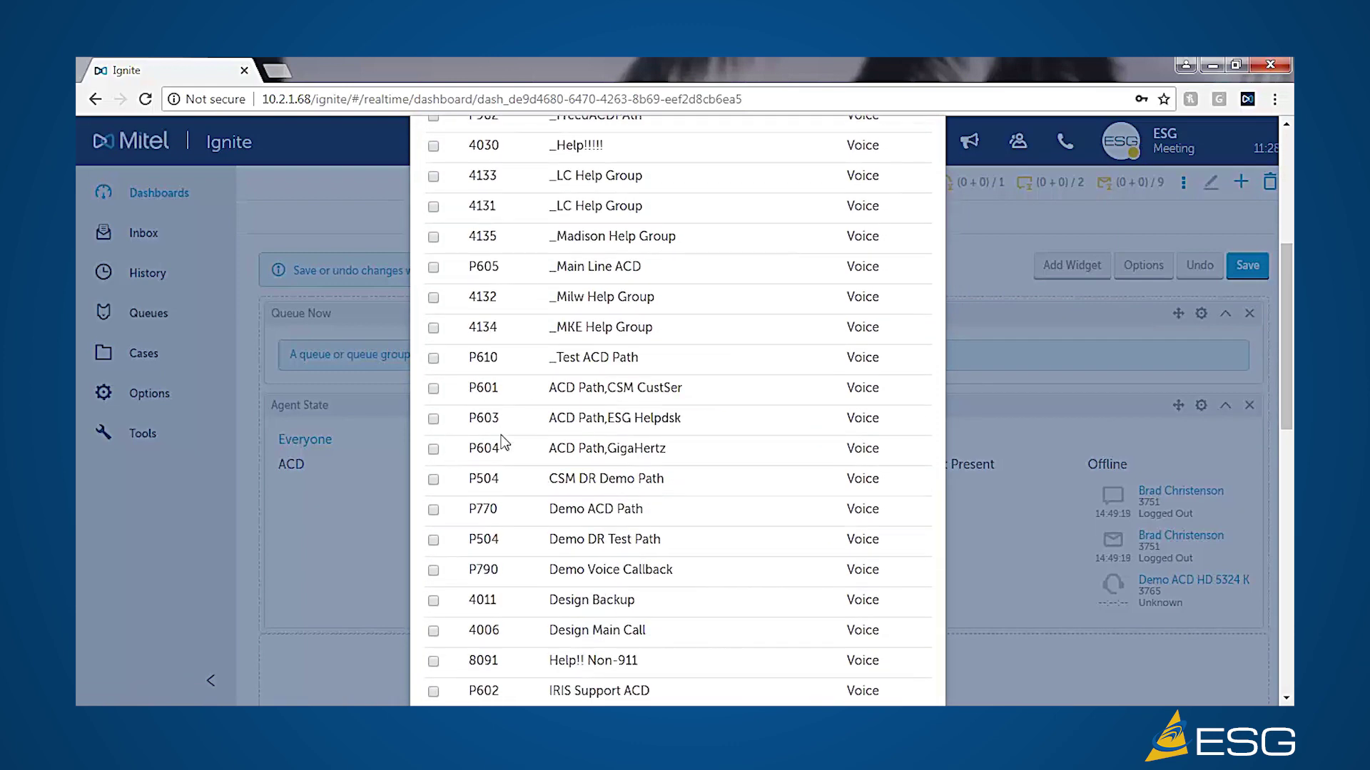
left_click(435, 481)
left_click(435, 511)
scroll(749, 535, "down", 2)
scroll(749, 536, "down", 7)
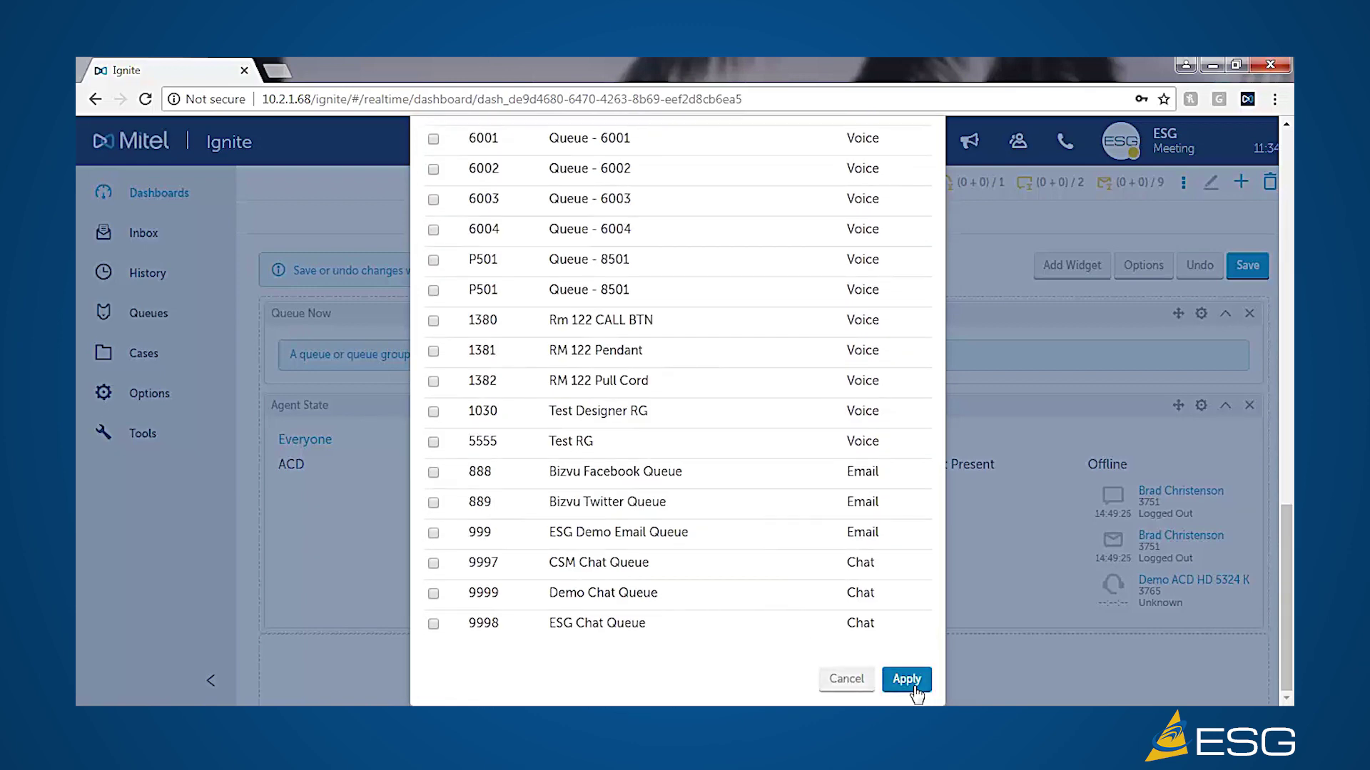
left_click(906, 680)
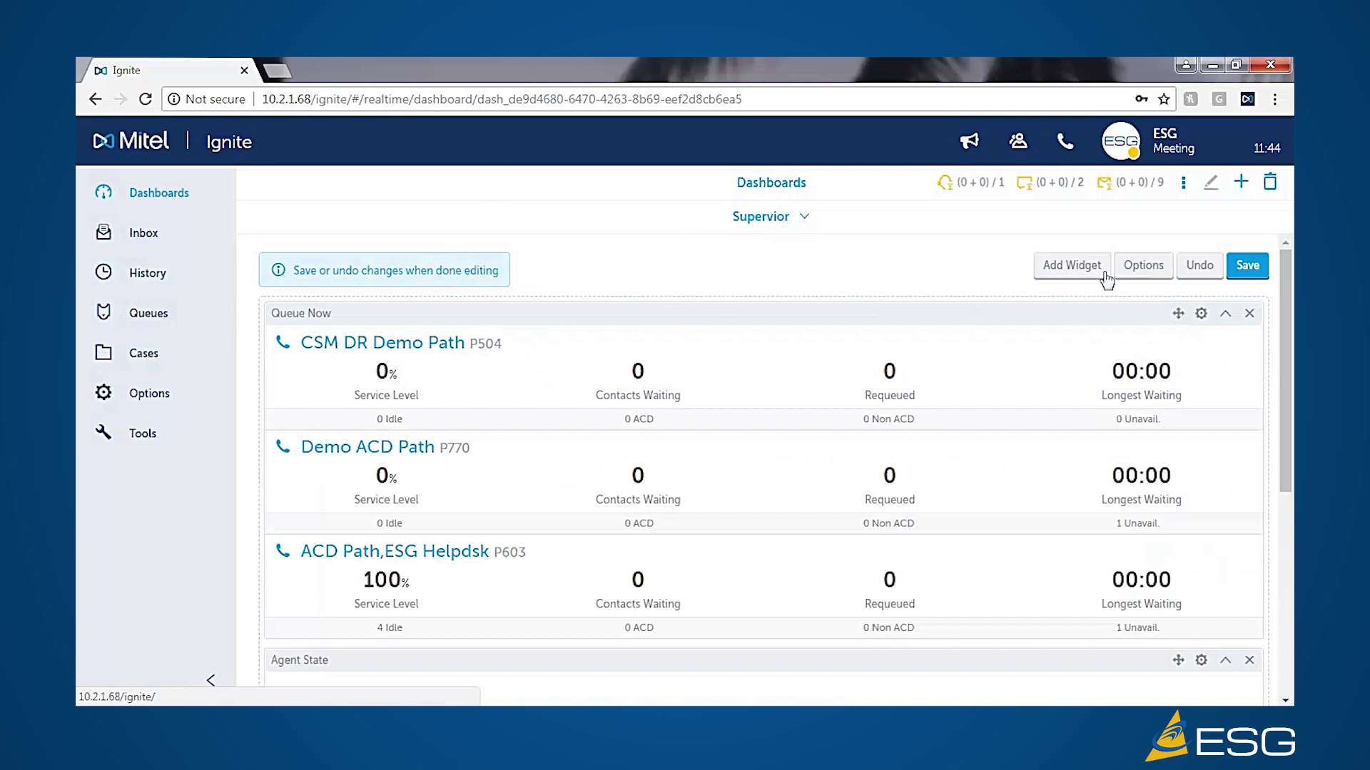
- Save the two-widget Supervior dashboard, then switch to the Agent Dashboard
left_click(1232, 269)
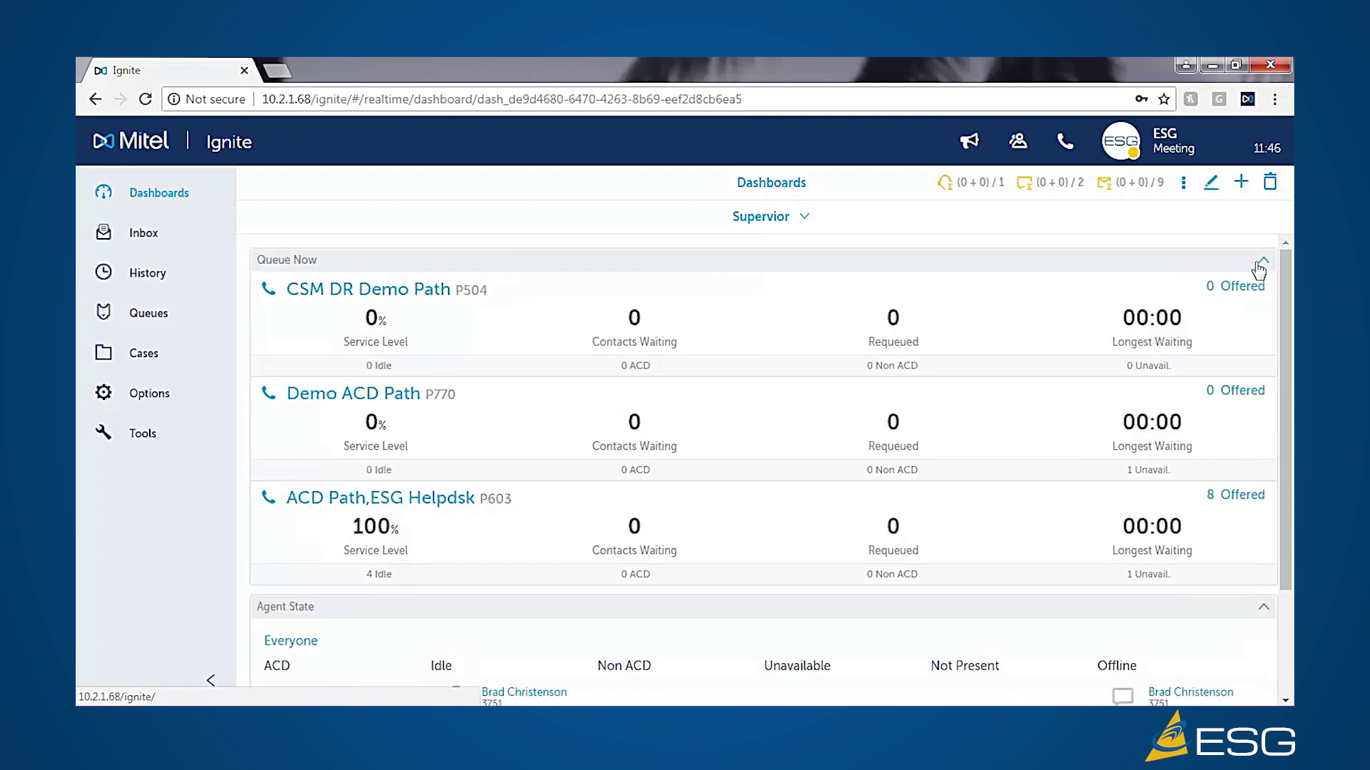
left_click(809, 221)
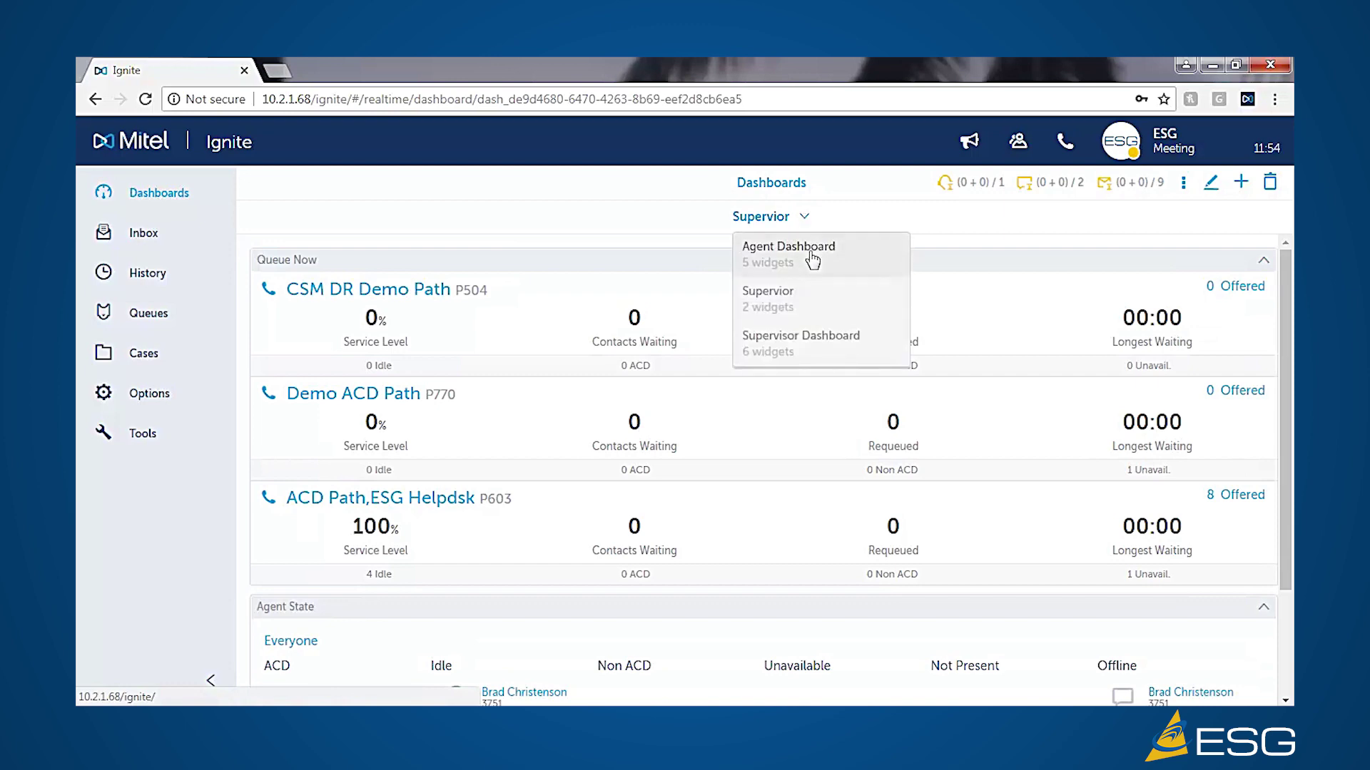
left_click(812, 258)
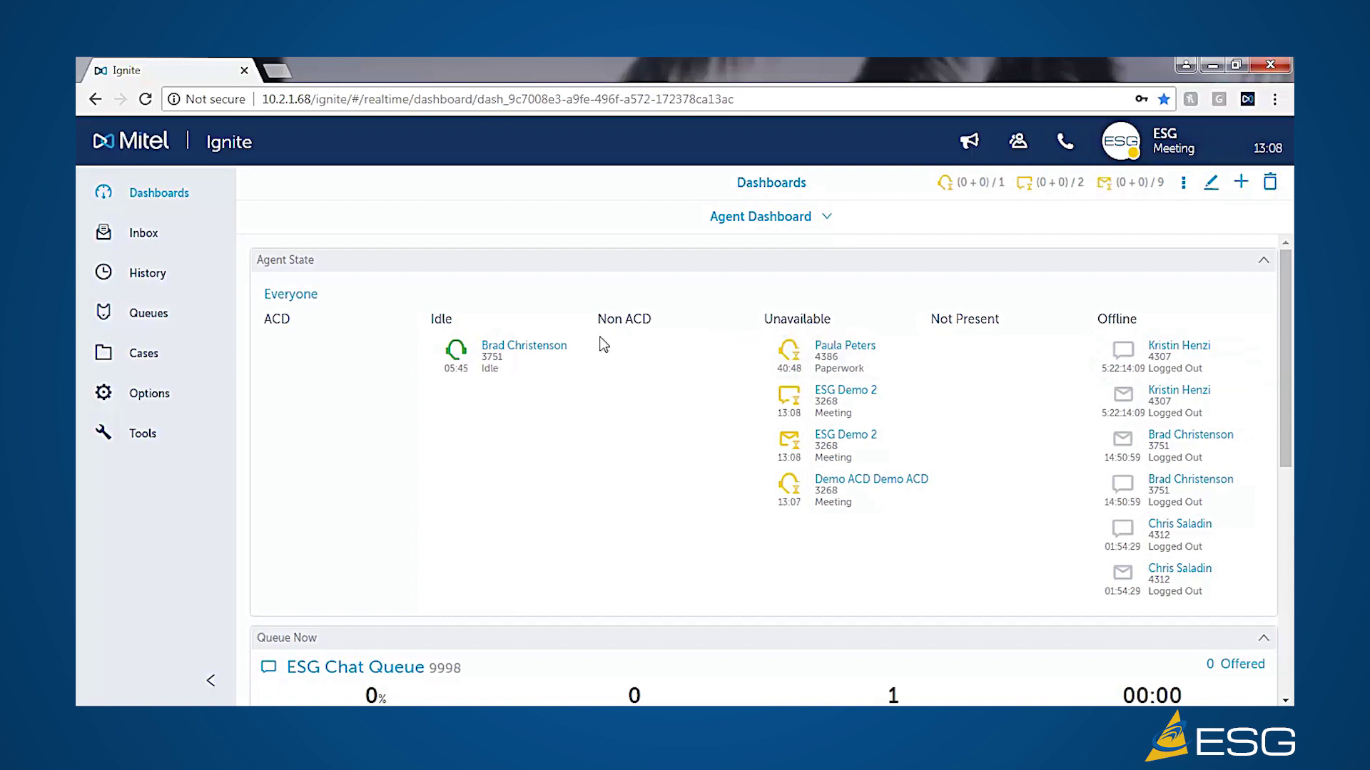
- Set ESG Demo 2 to Available from the Agent State widget's state popup
left_click(817, 406)
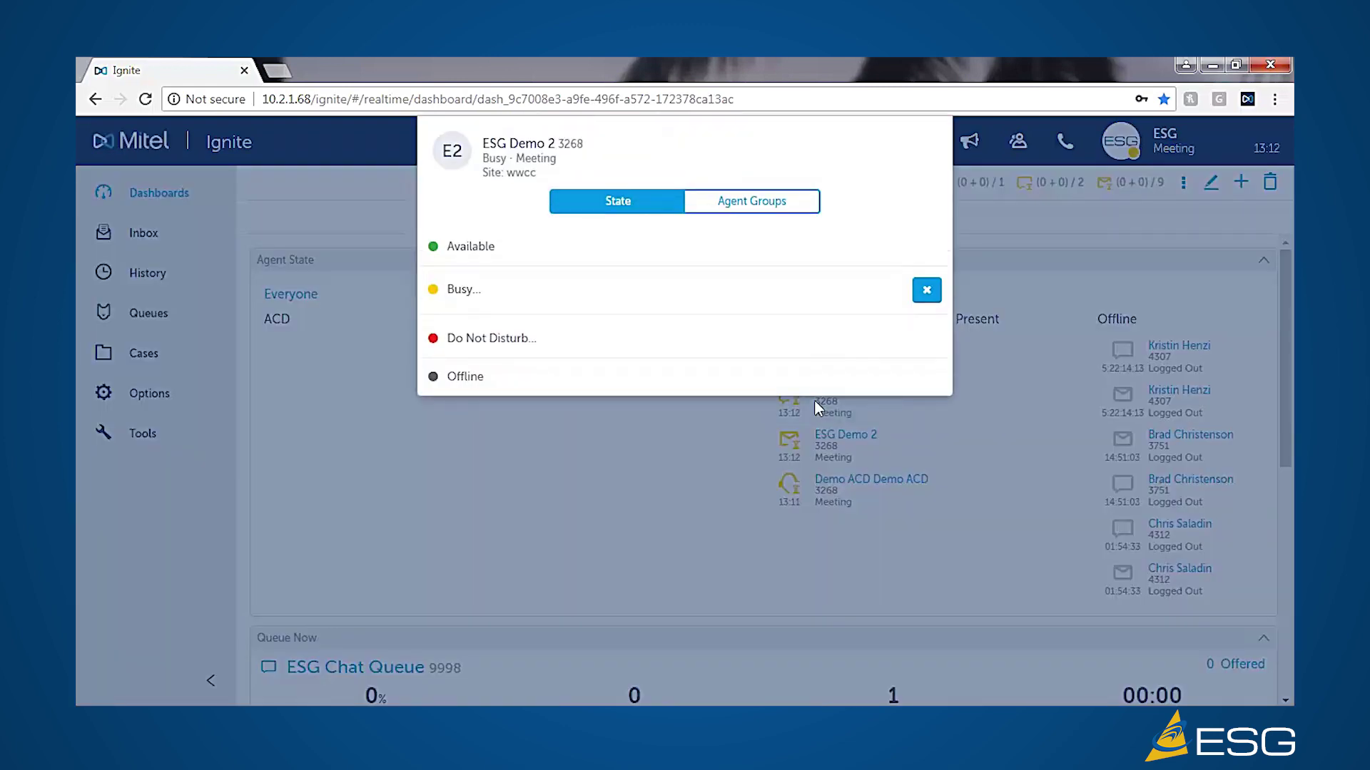
left_click(481, 251)
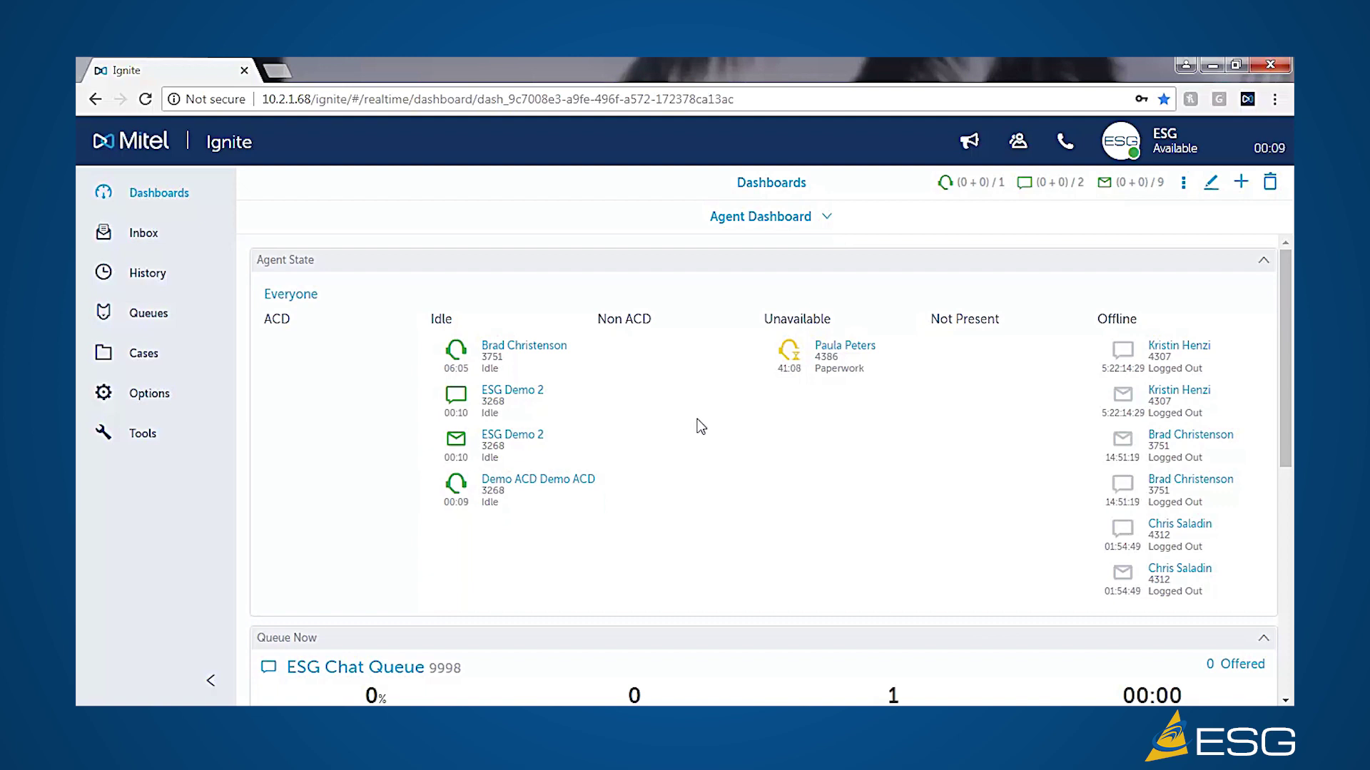
left_click(857, 363)
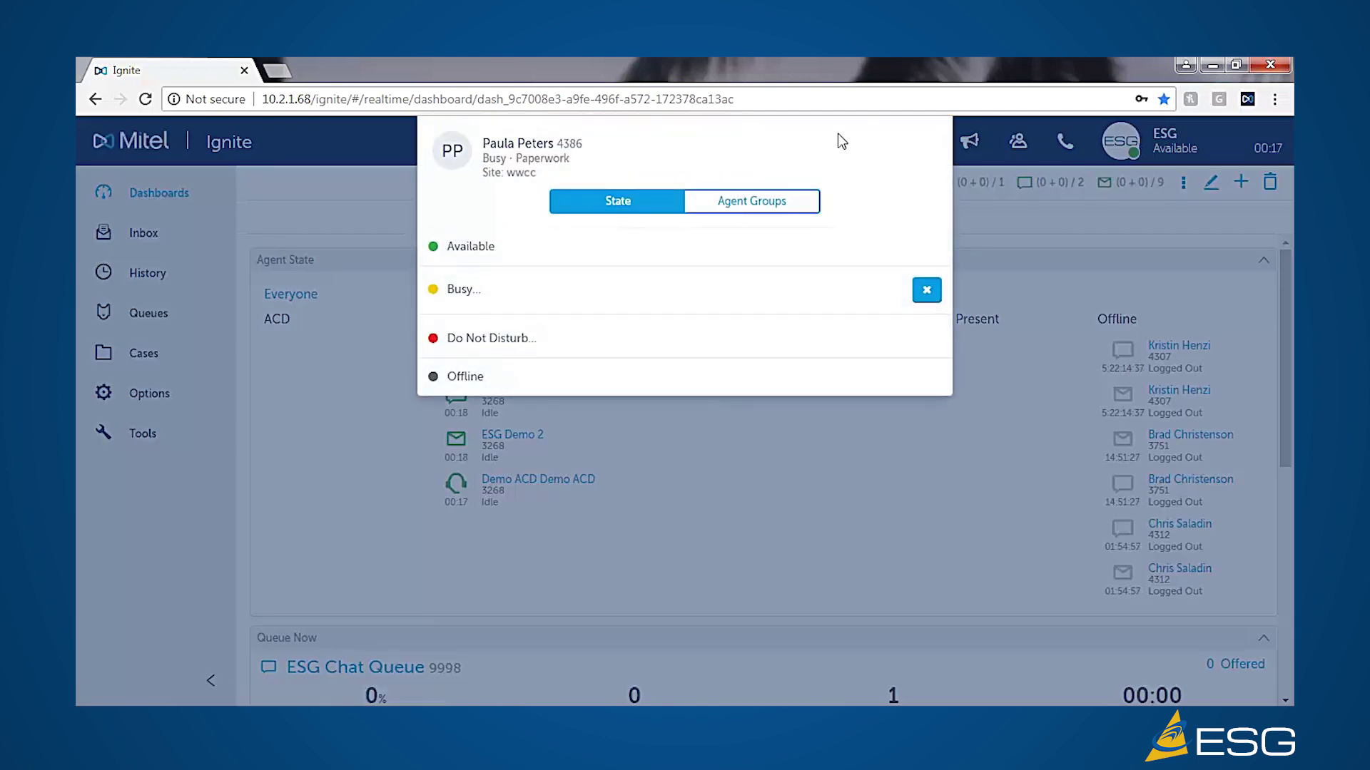
left_click(1034, 445)
scroll(756, 440, "down", 3)
scroll(755, 438, "down", 2)
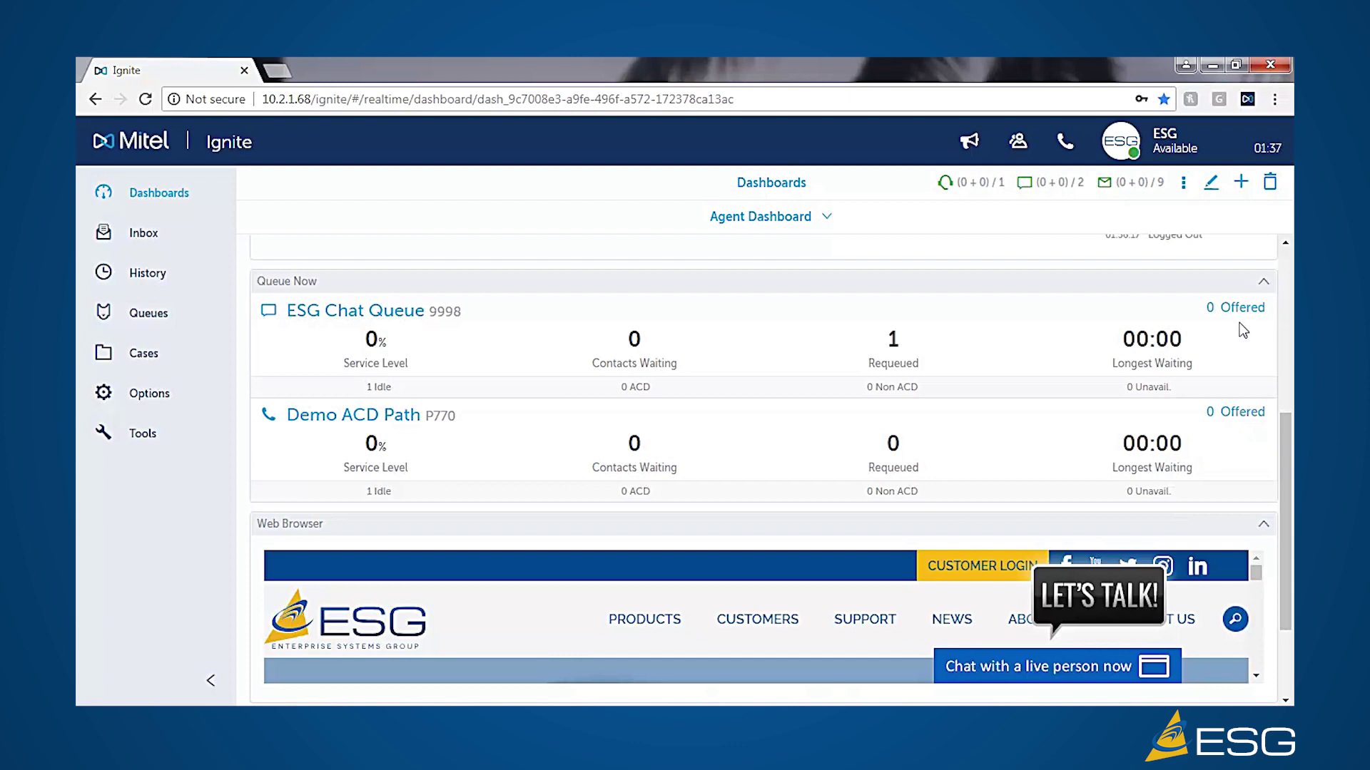
- Bring up the History list of past calls and the Aug 15 2018 ESG Chat Queue chat
mouse_move(1257, 308)
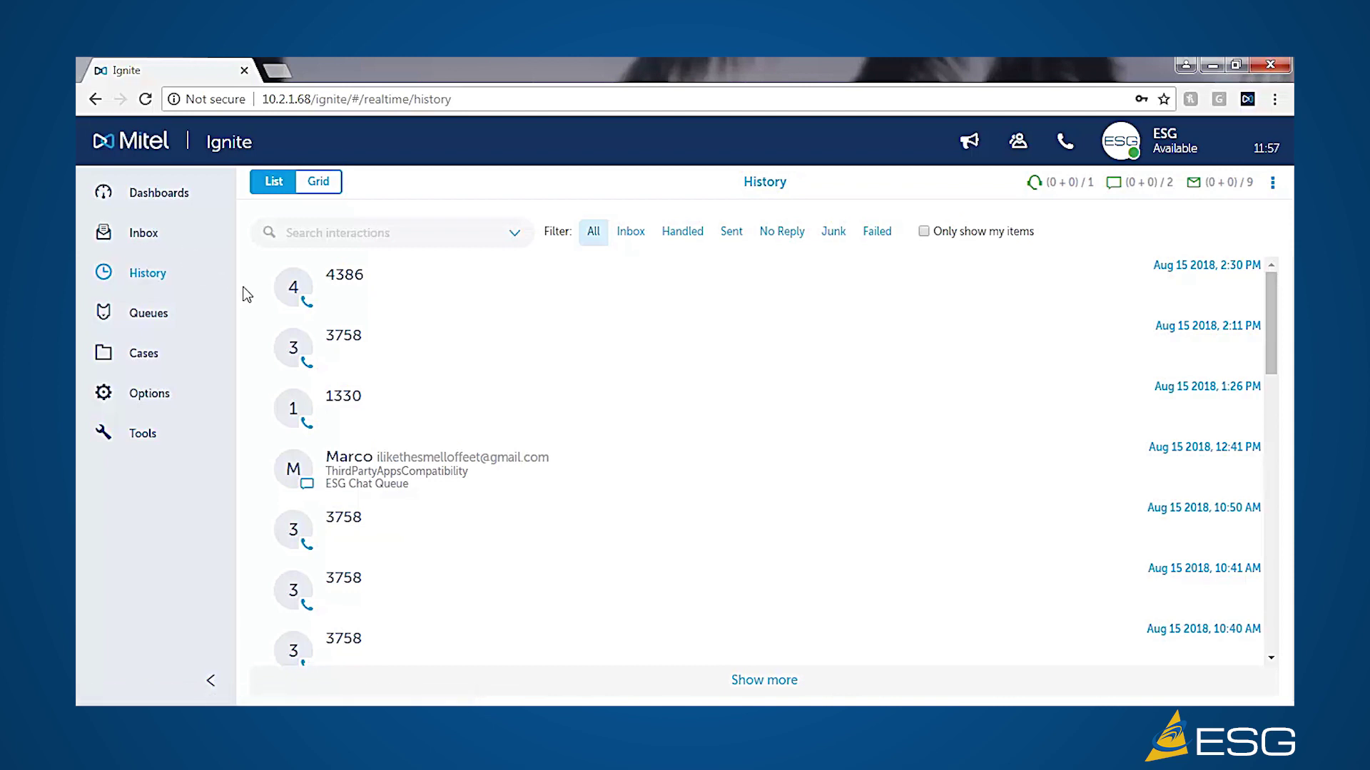
left_click(290, 347)
left_click(339, 233)
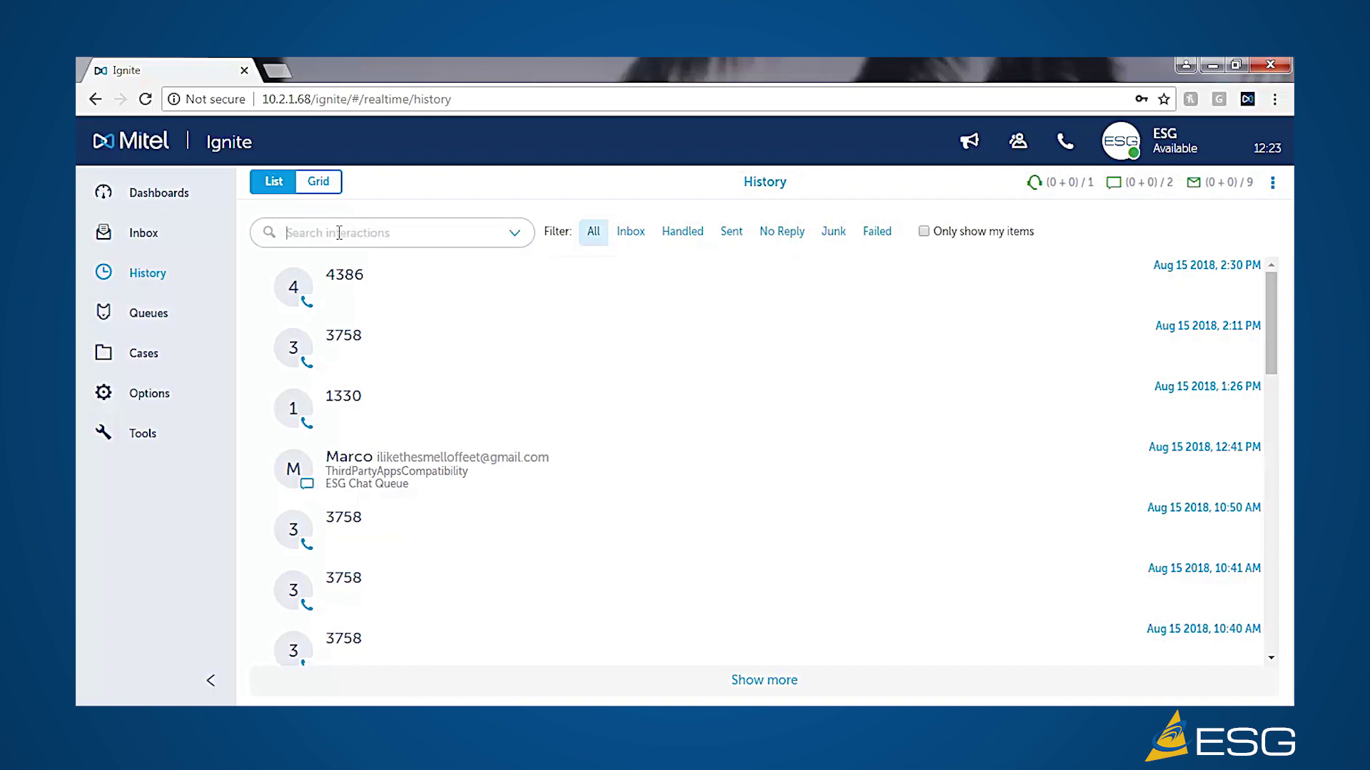
type("3758")
key("Return")
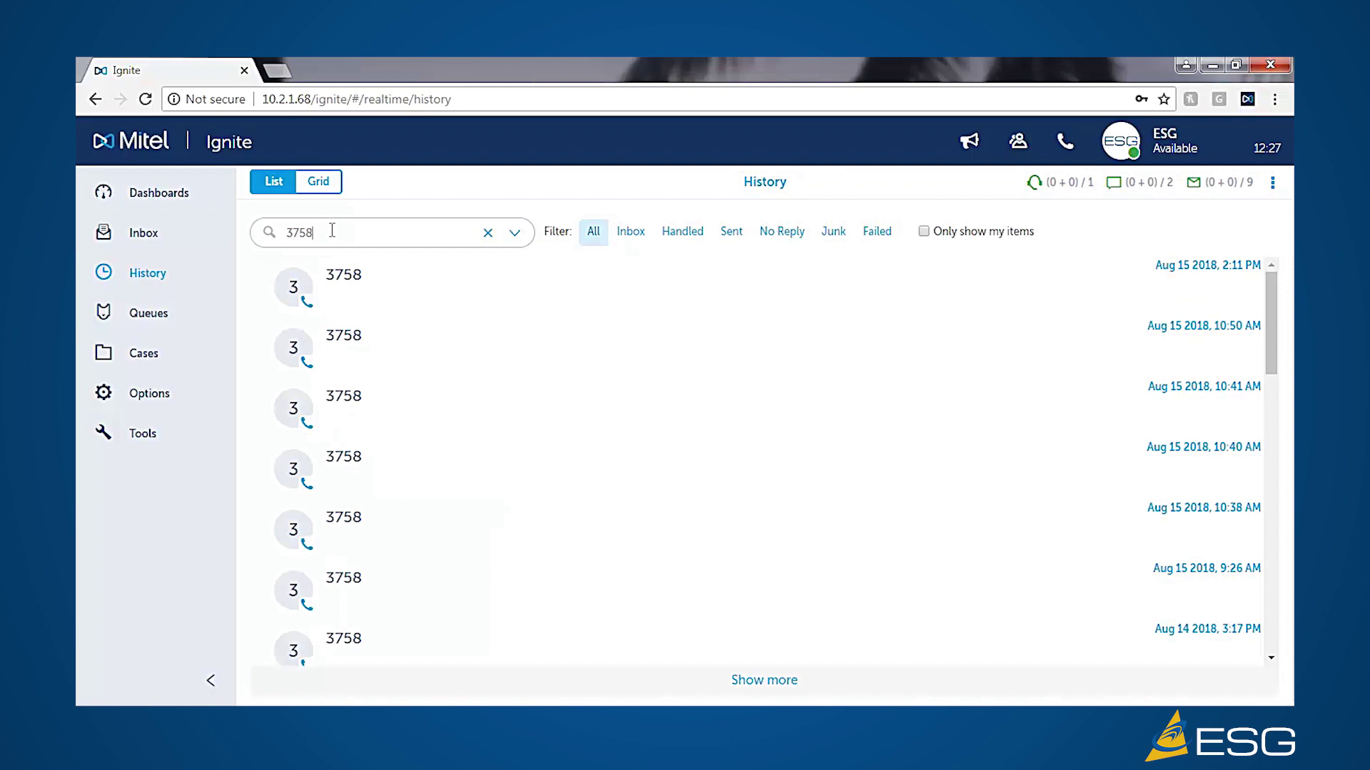
key("BackSpace")
key("BackSpace")
key("BackSpace")
key("BackSpace")
key("Return")
type("Pau")
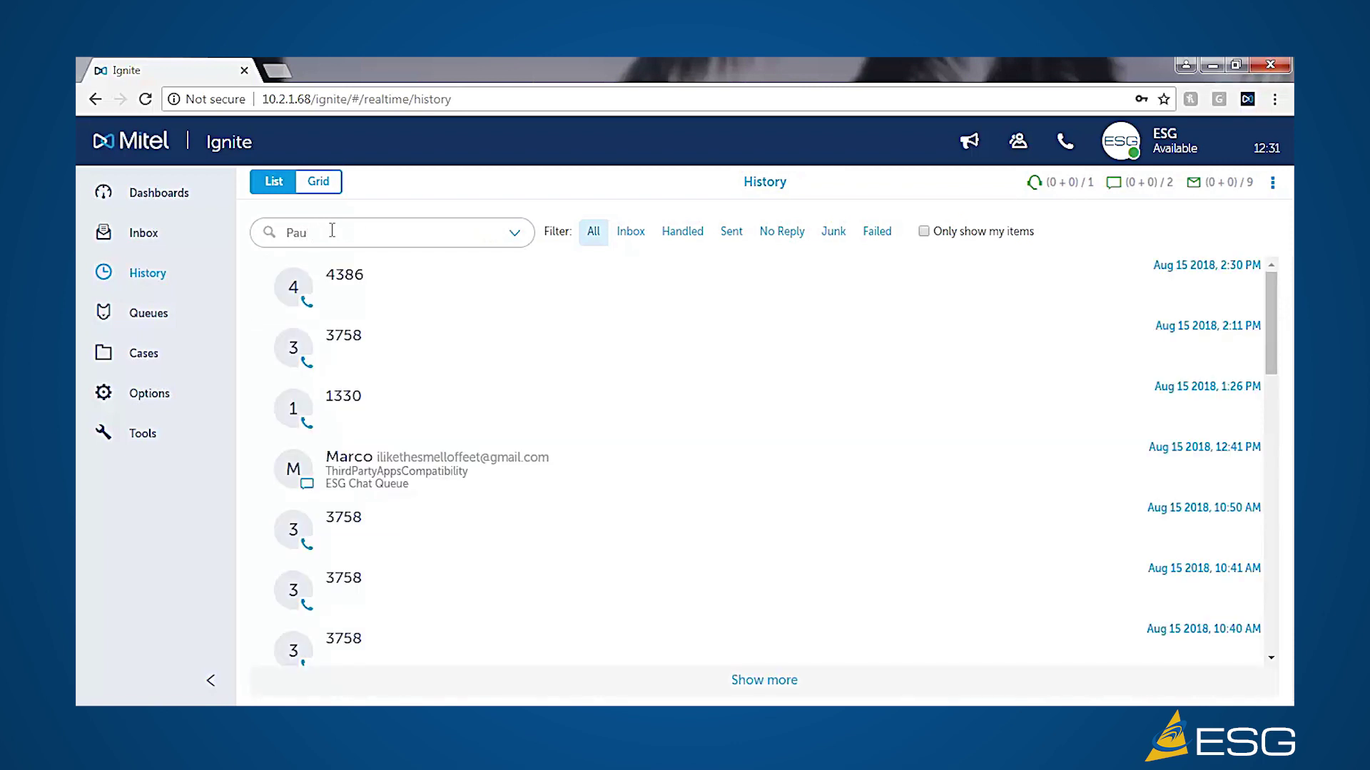
key("Return")
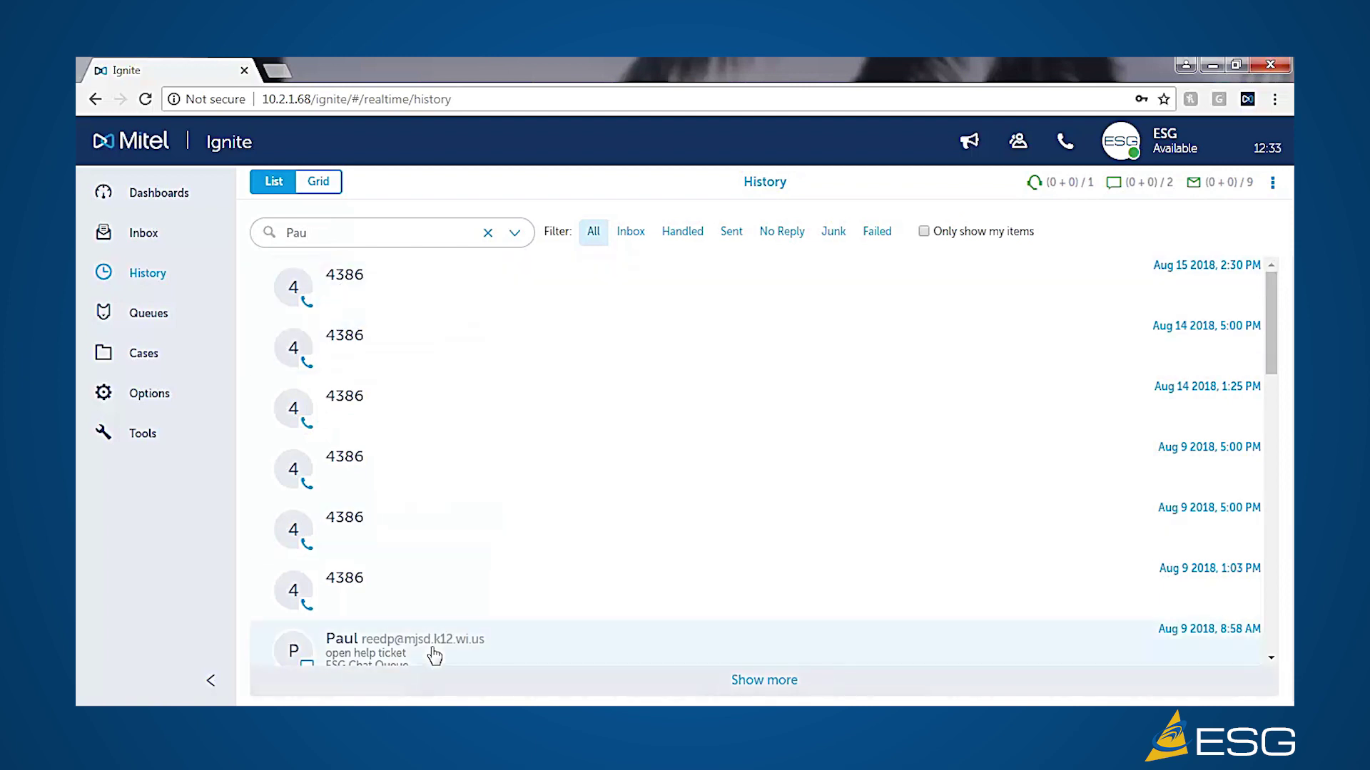
left_click_drag(349, 233, 253, 237)
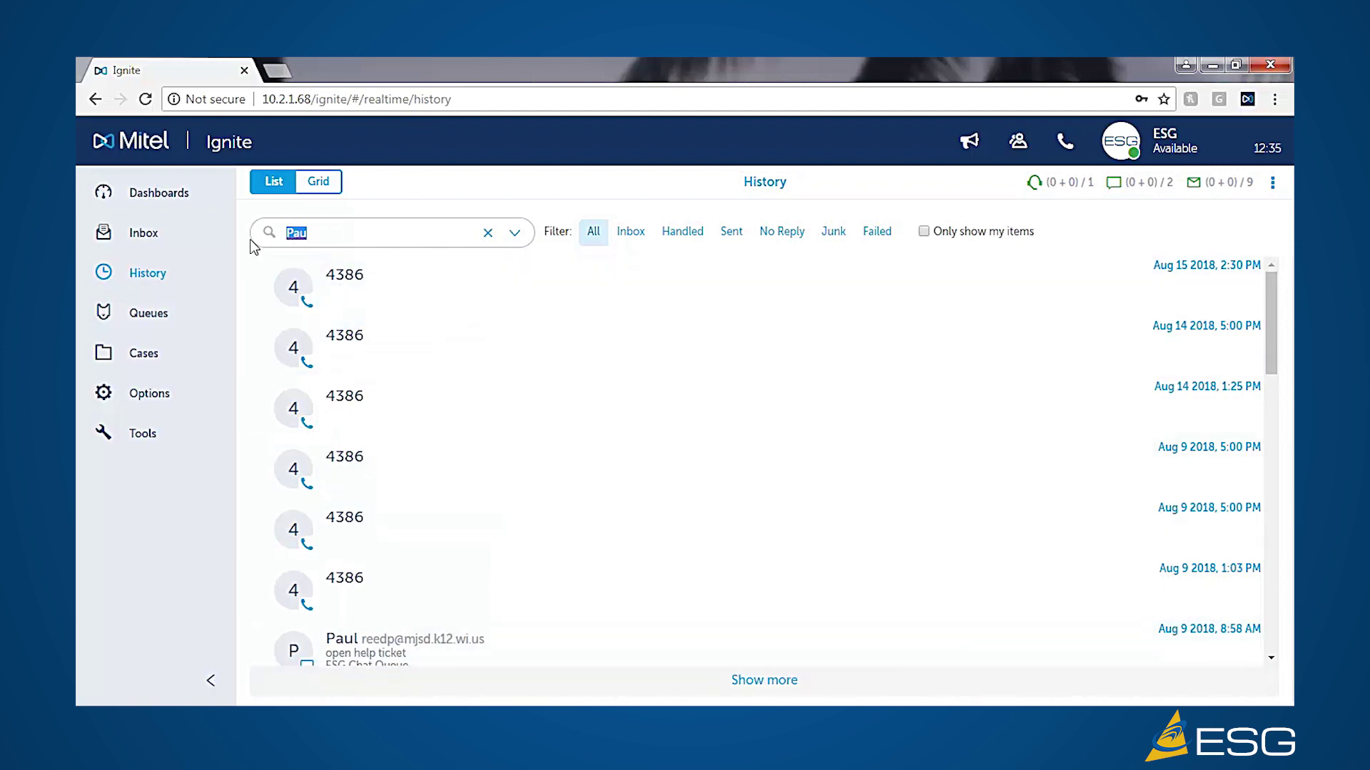
key("BackSpace")
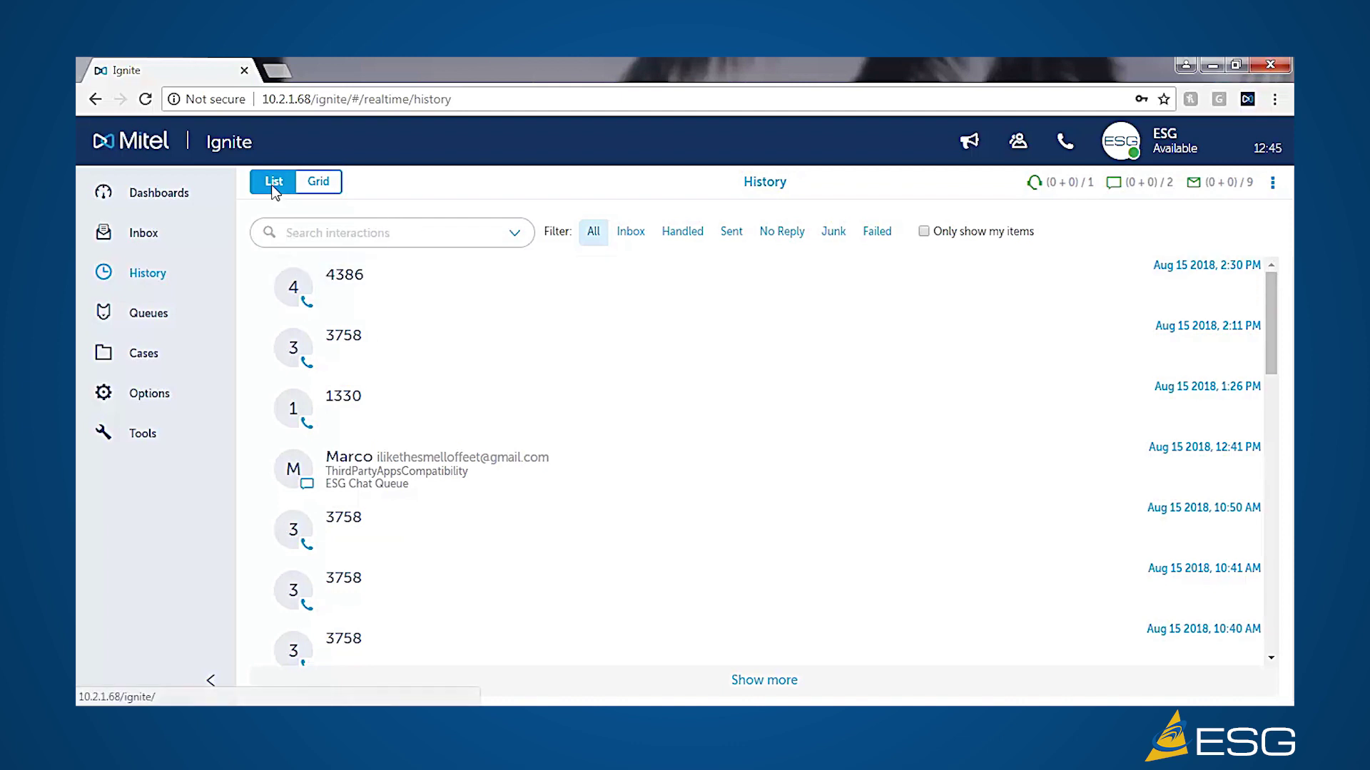
- Switch the History view to Grid and then back to List
left_click(319, 182)
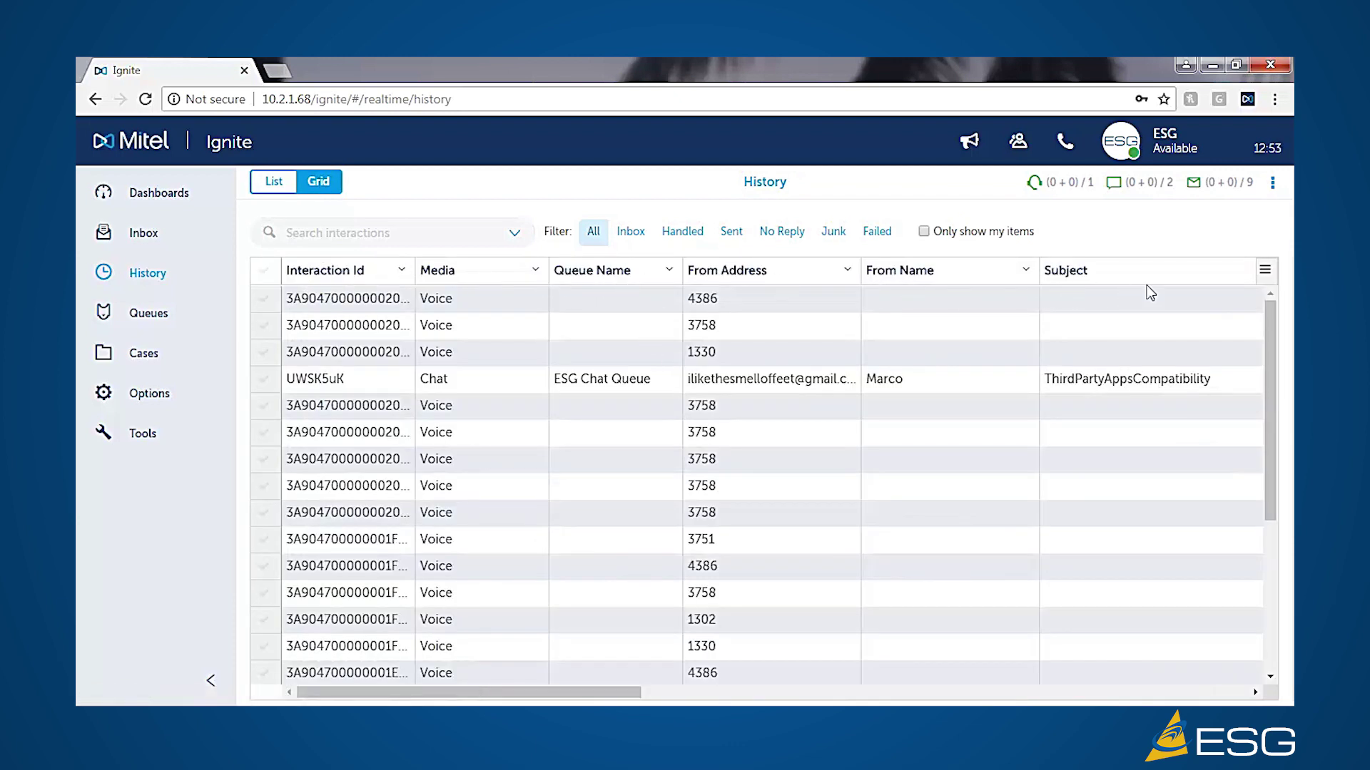
left_click(276, 184)
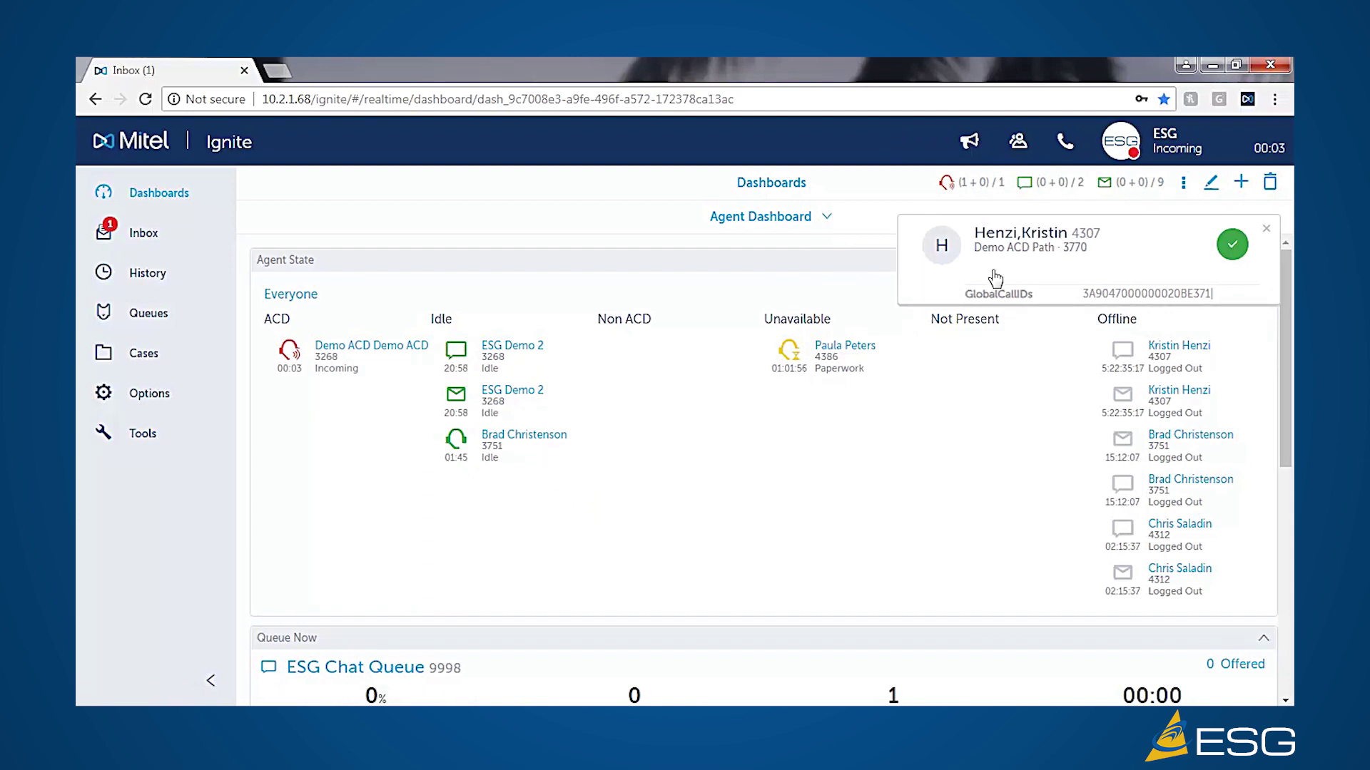
- Accept the Demo ACD Path call, open its details in the Inbox, then hold and resume it
left_click(1233, 246)
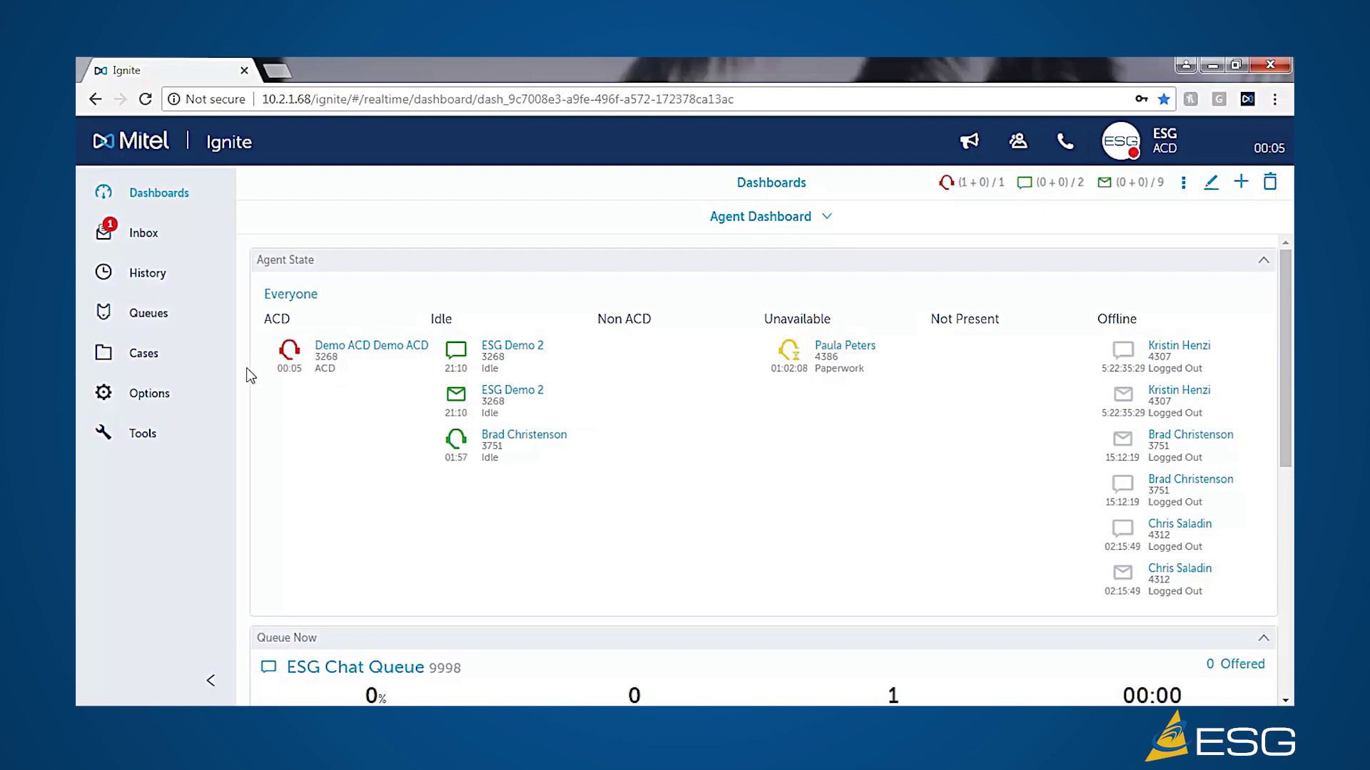
left_click(138, 243)
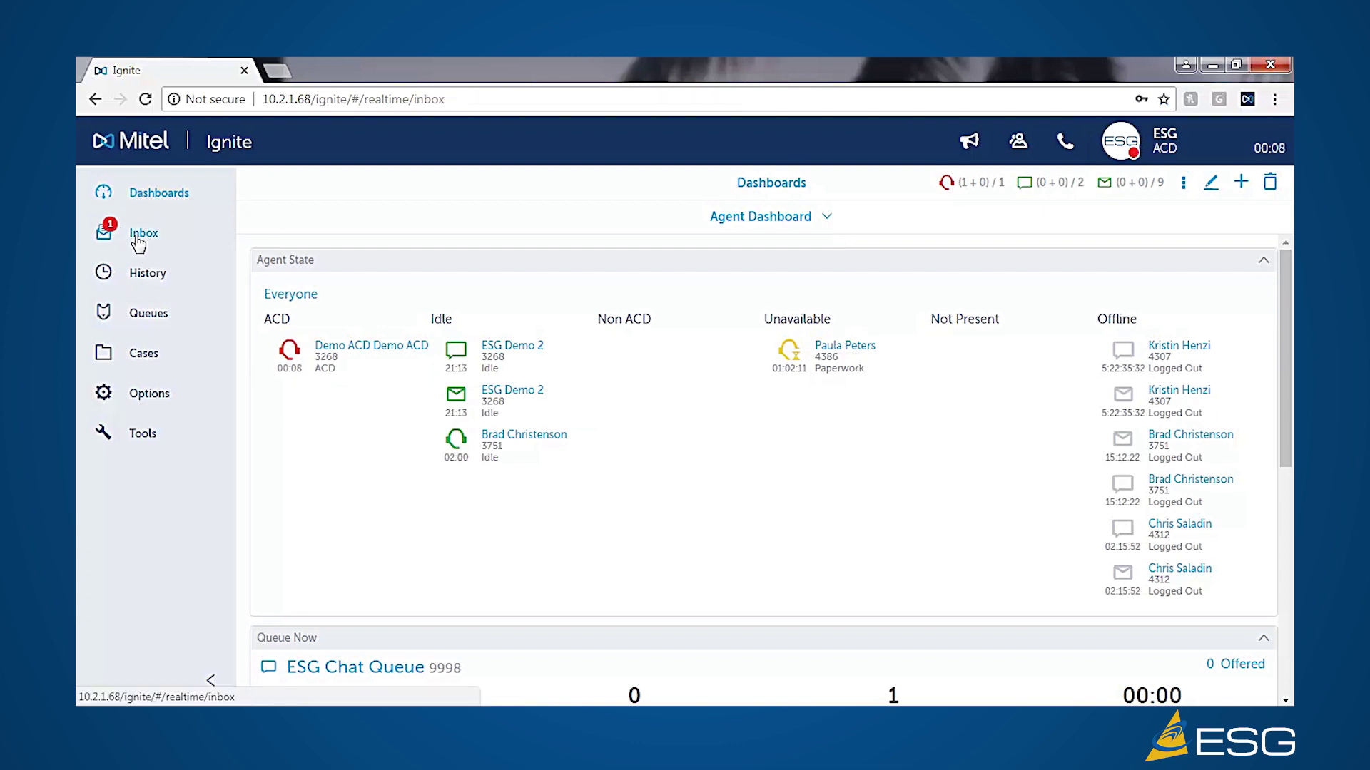
mouse_move(364, 257)
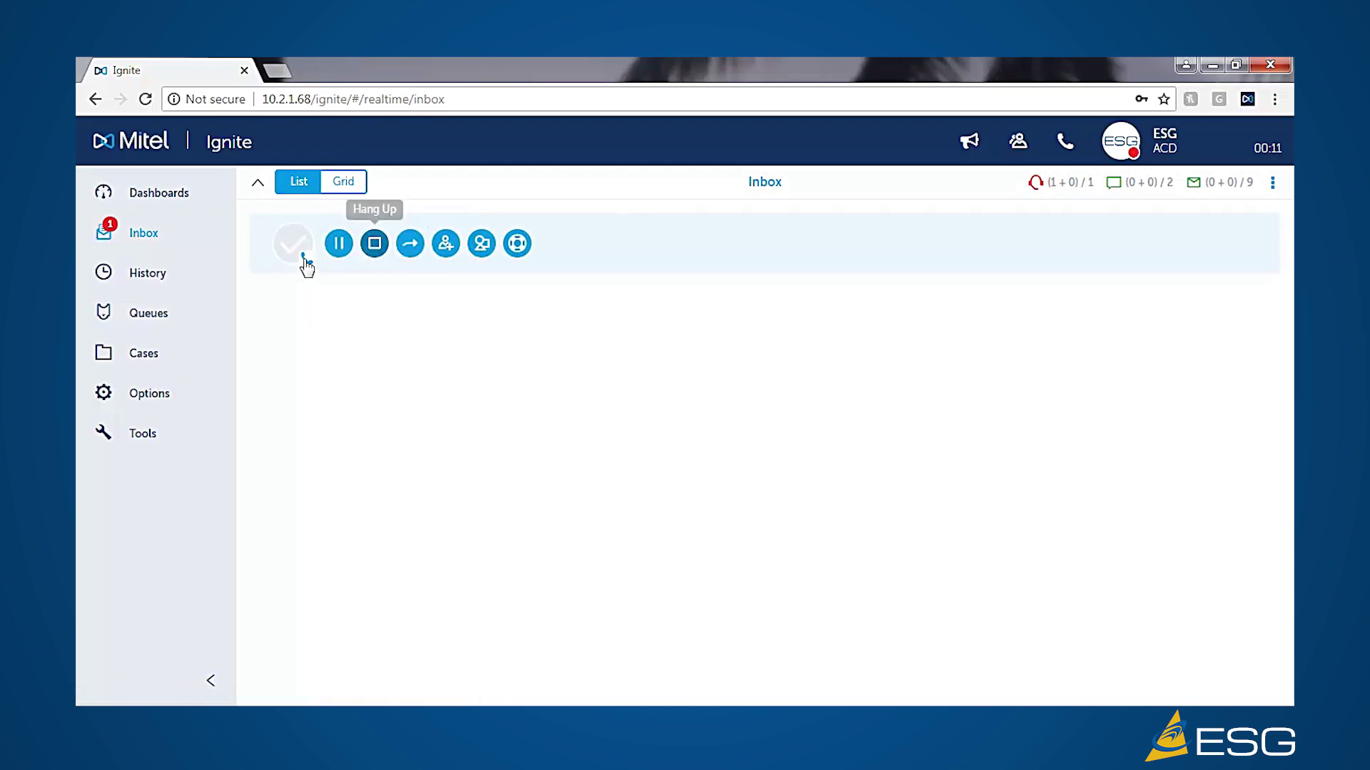
left_click(264, 278)
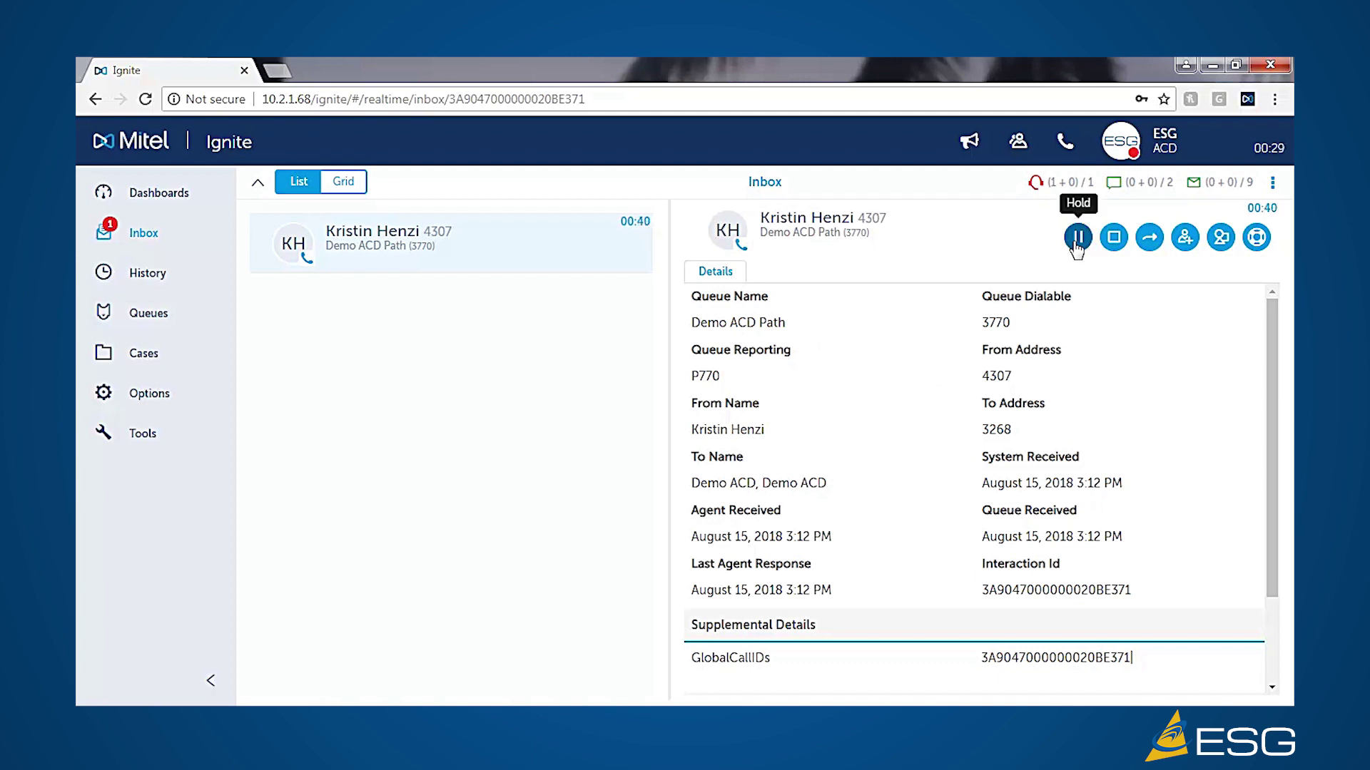
left_click(1075, 241)
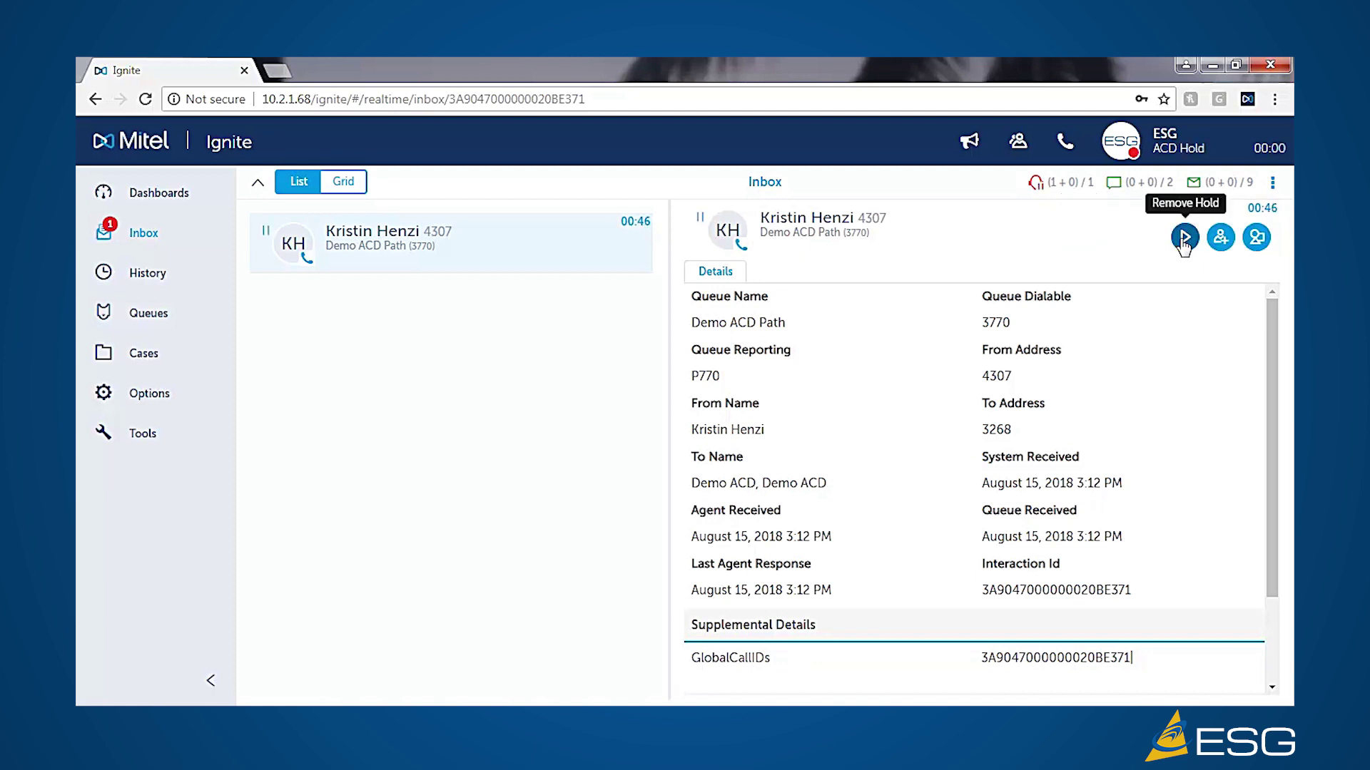
left_click(1185, 240)
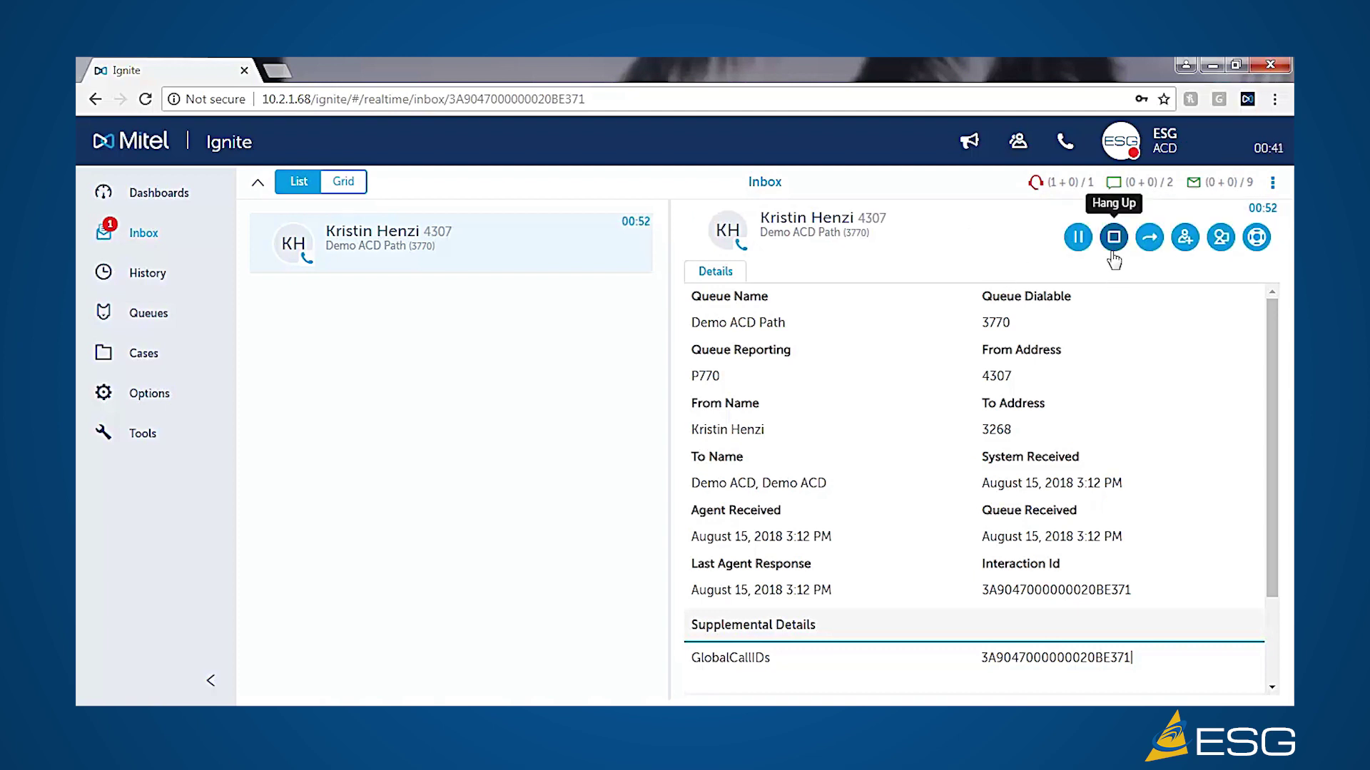
- Open and cancel Transfer, then apply Tech Support code 1003 Repair to the call
left_click(1146, 243)
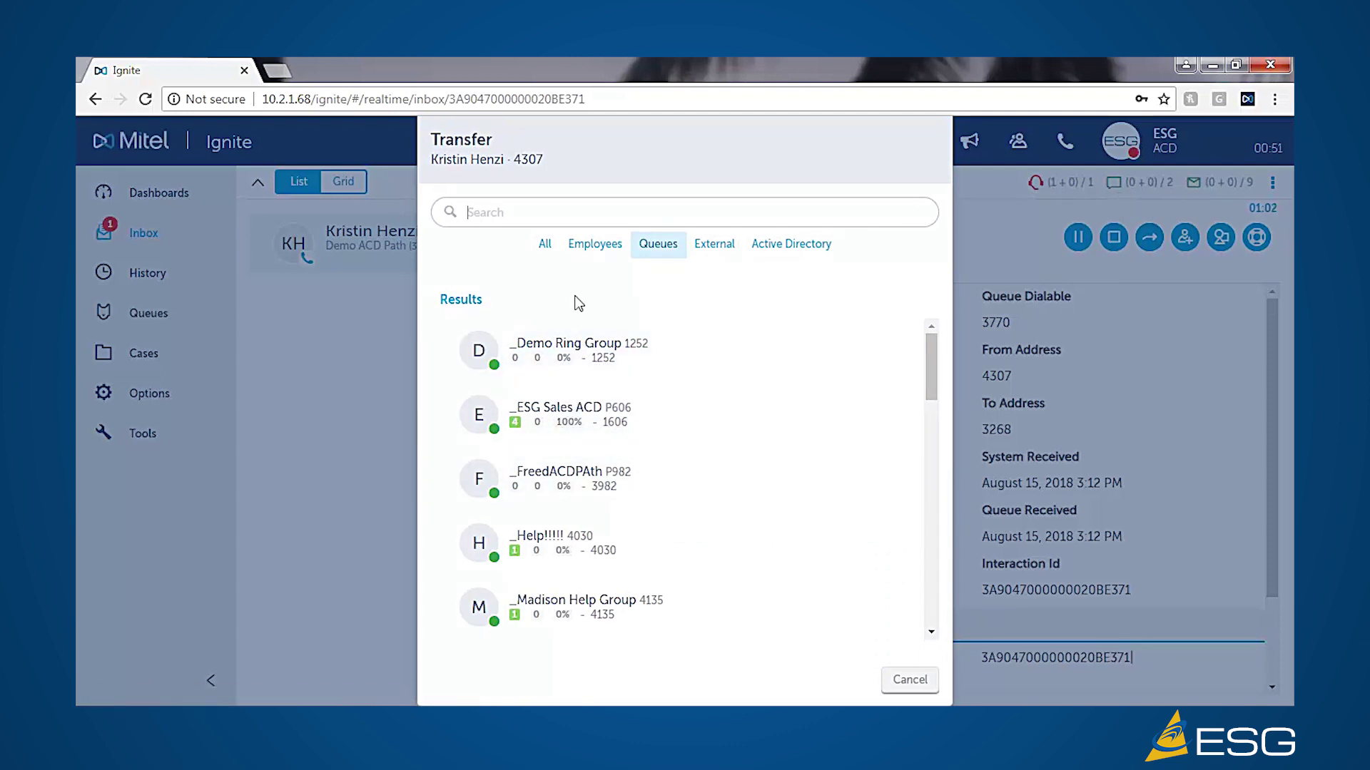
left_click(910, 684)
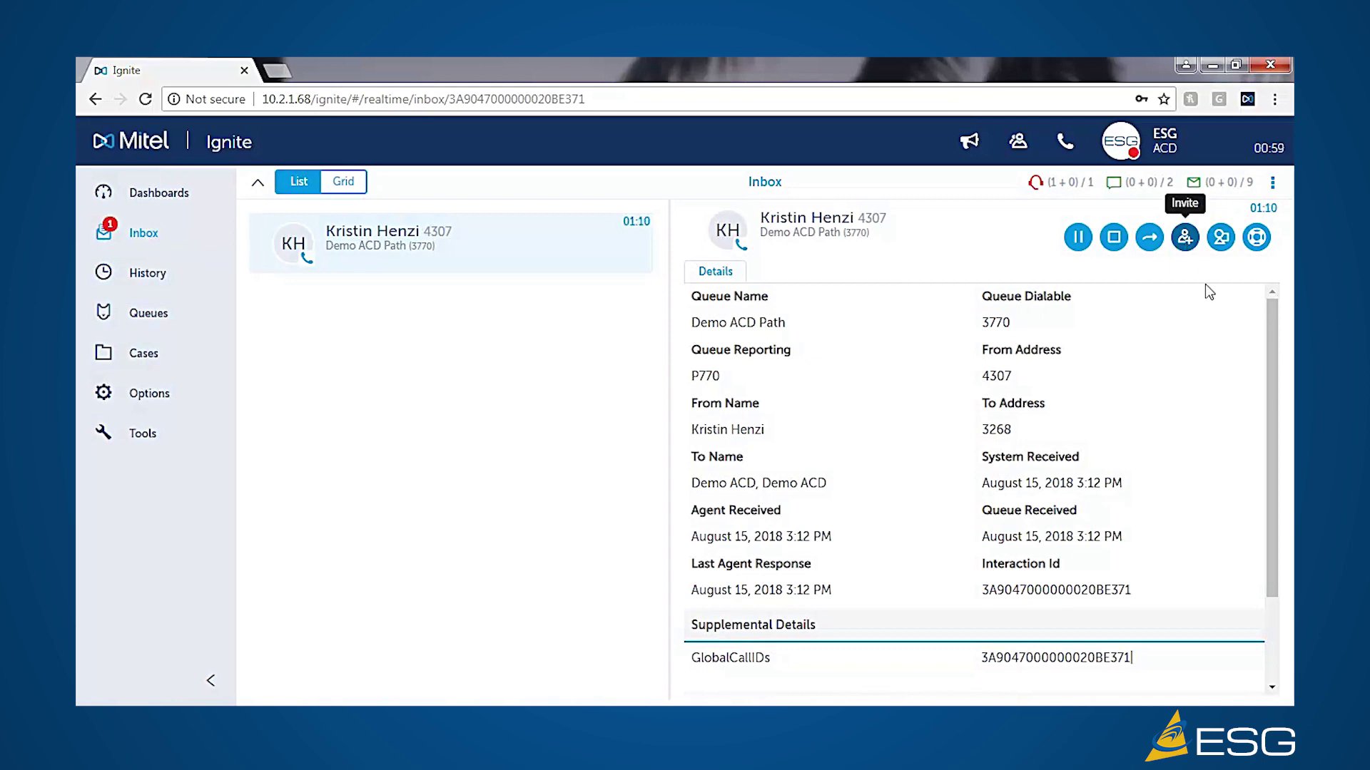
left_click(1220, 237)
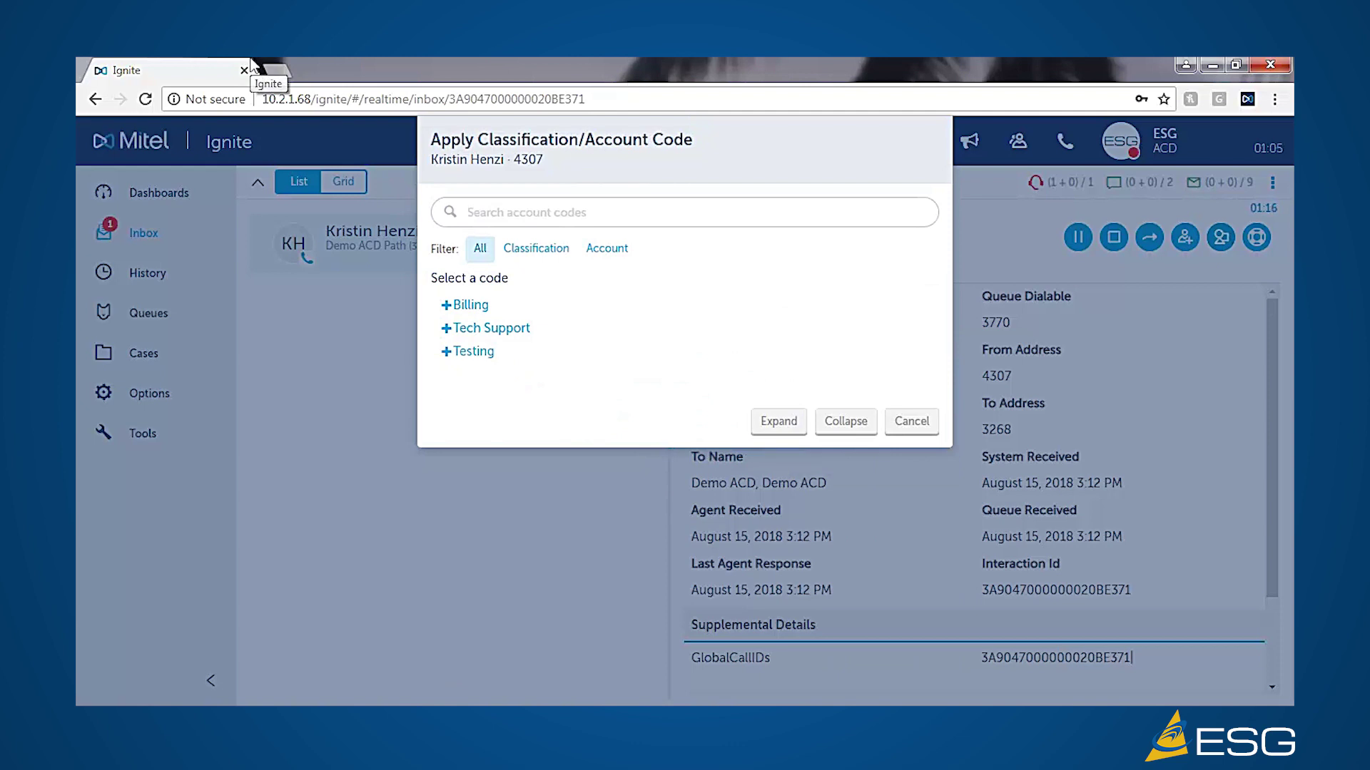
left_click(448, 329)
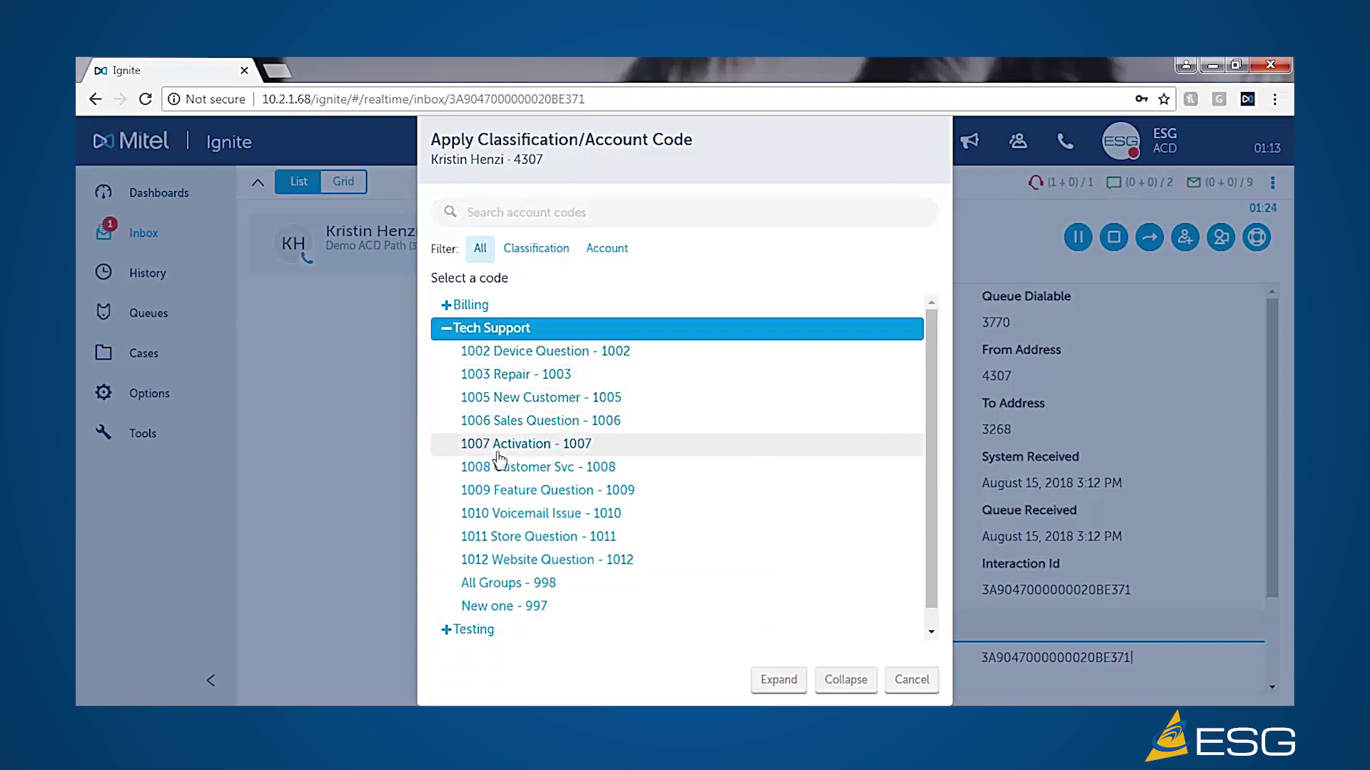
left_click(494, 376)
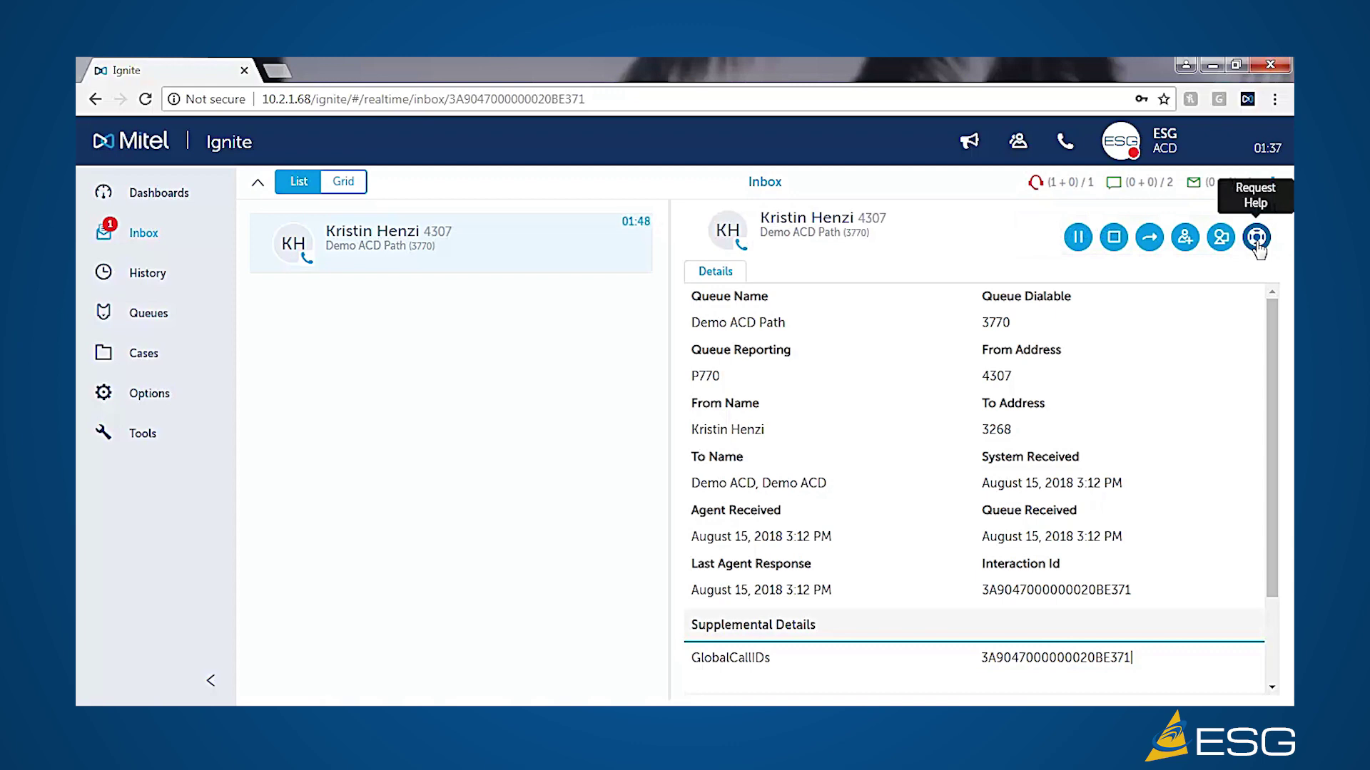
- Open the Request Help employee list for the call, then cancel it
left_click(1256, 242)
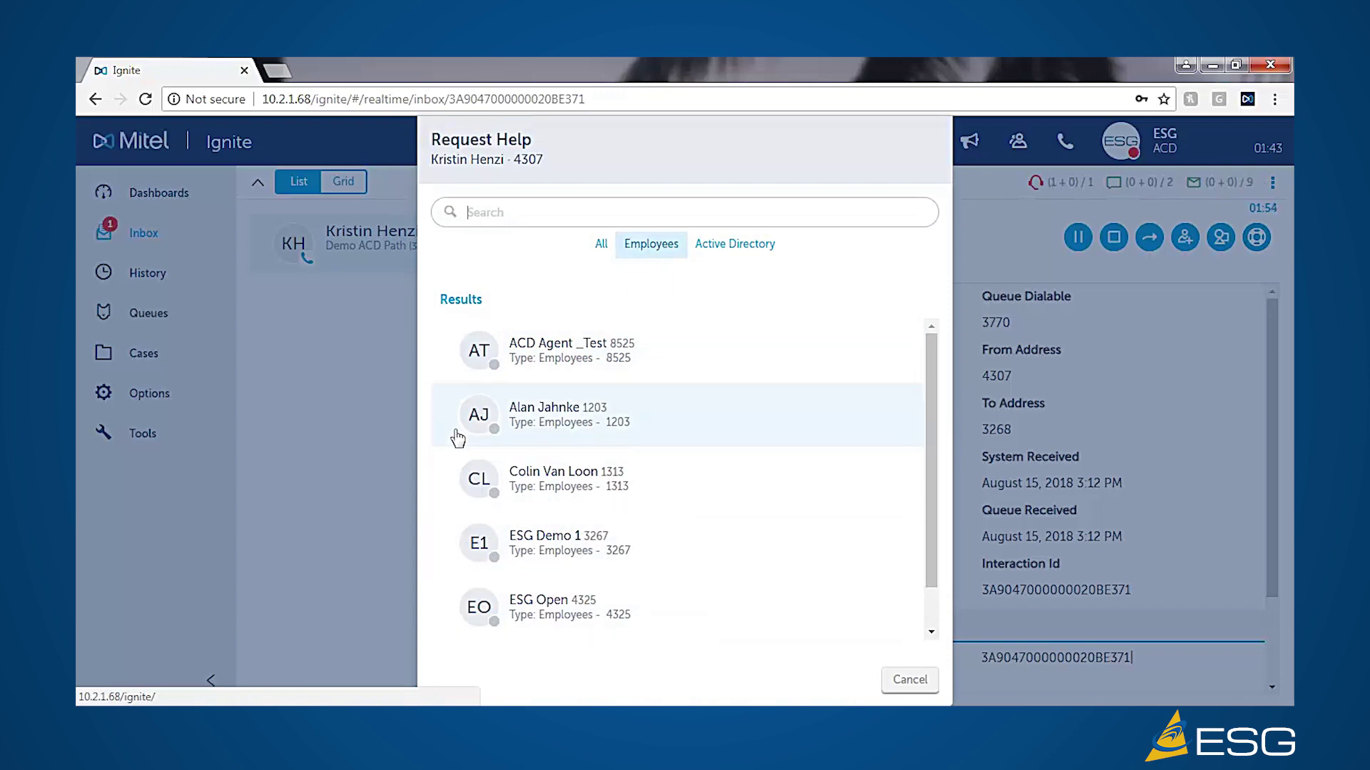
left_click(902, 683)
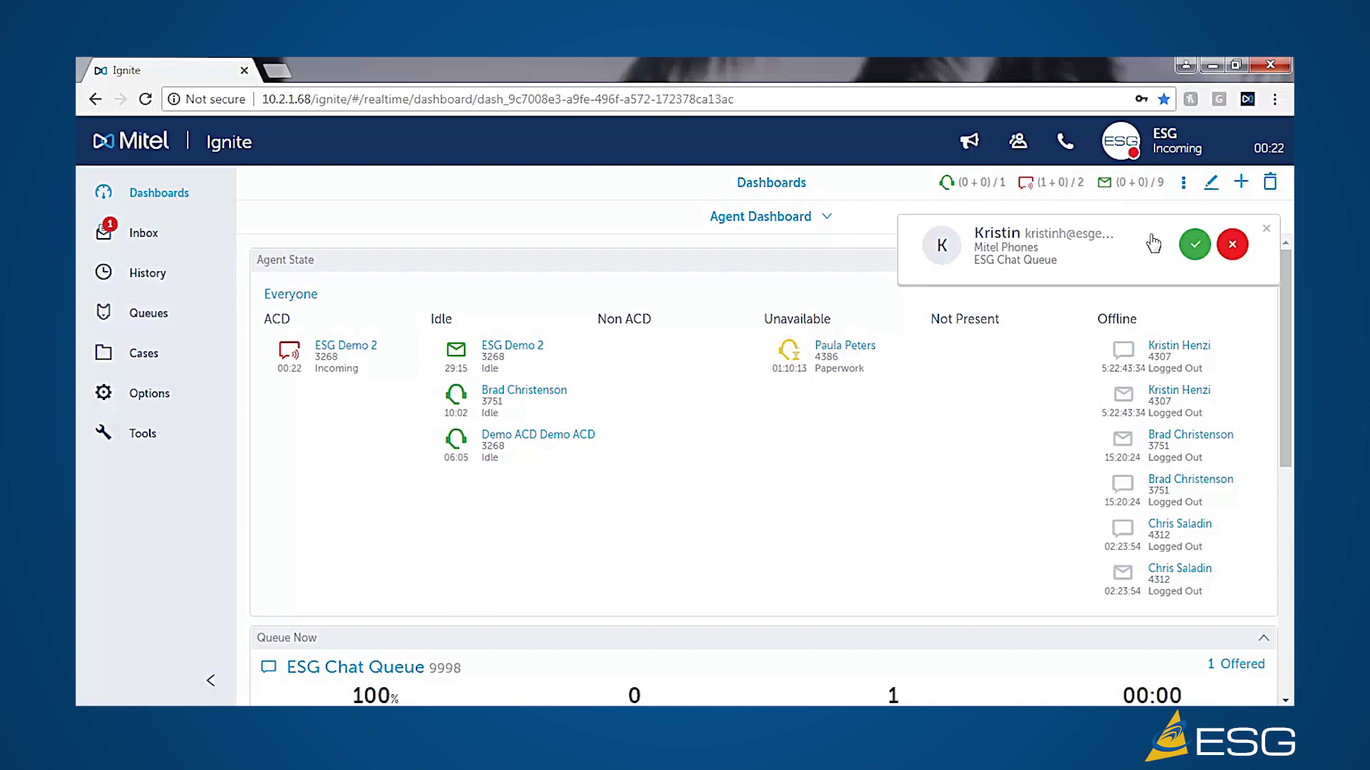
- Accept the ESG Chat Queue chat in the Inbox and send the reply 'Thanks.'
left_click(1196, 249)
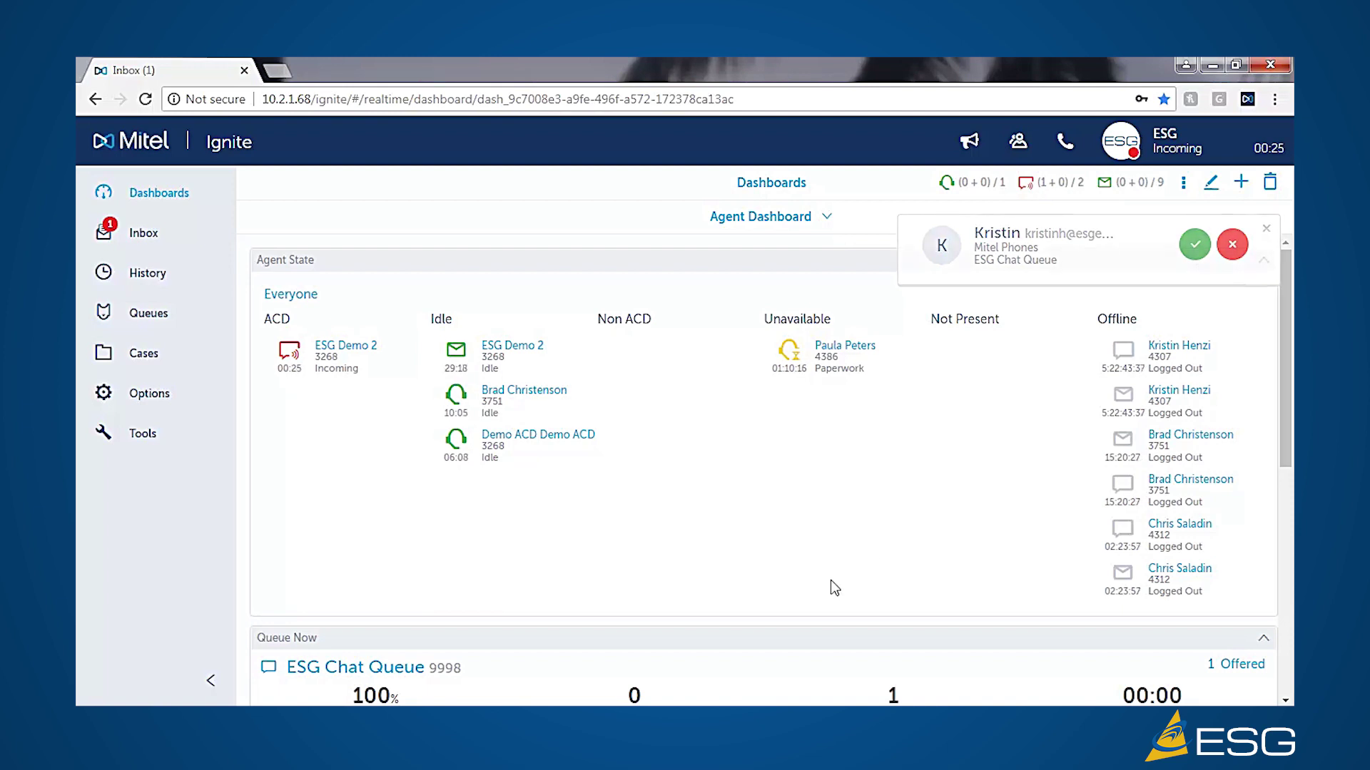
left_click(141, 235)
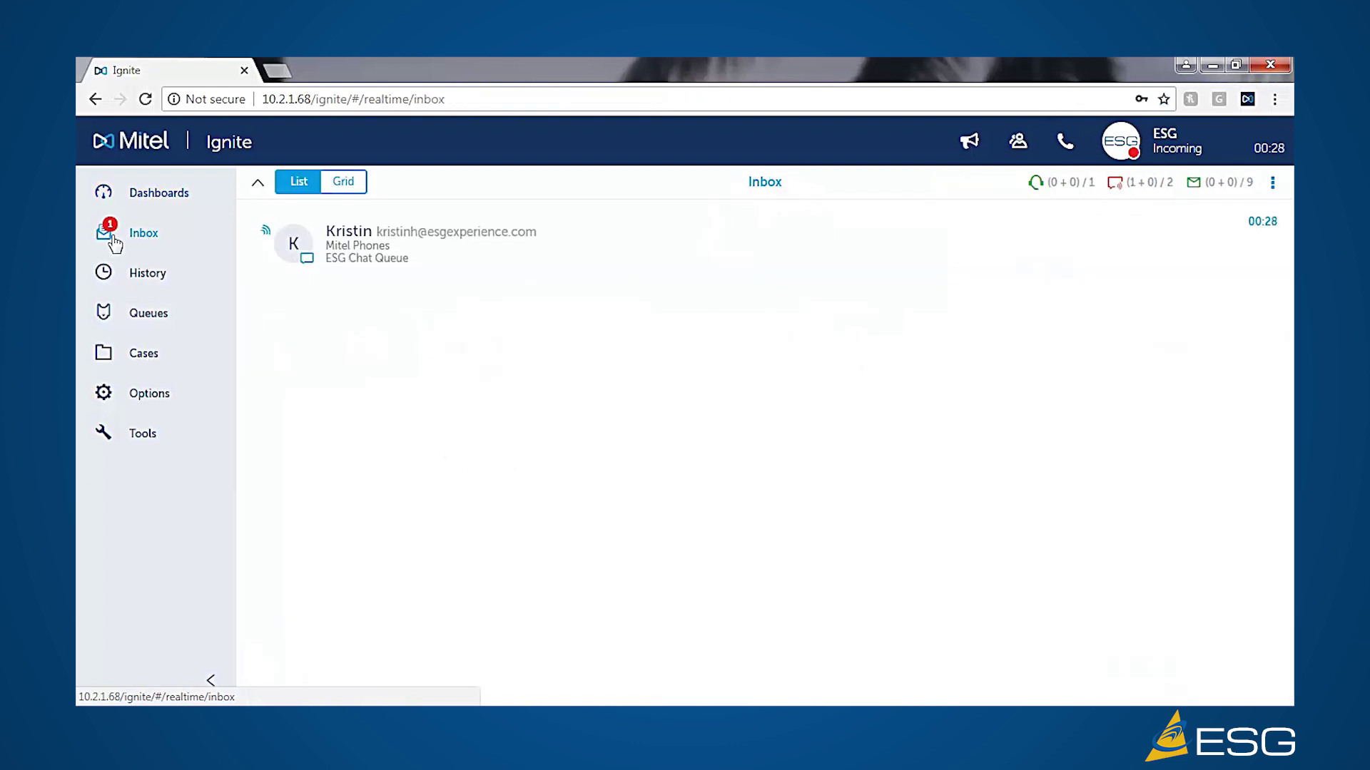
mouse_move(293, 248)
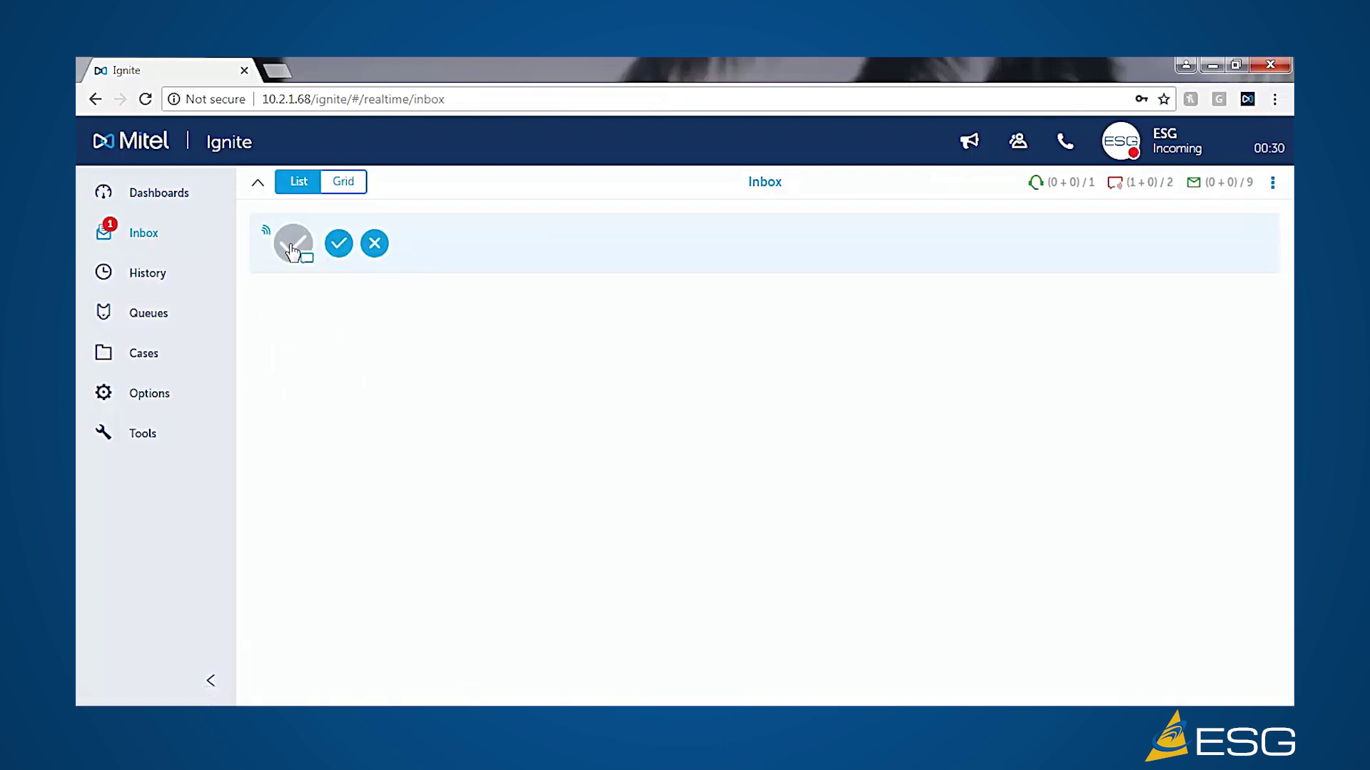
left_click(338, 244)
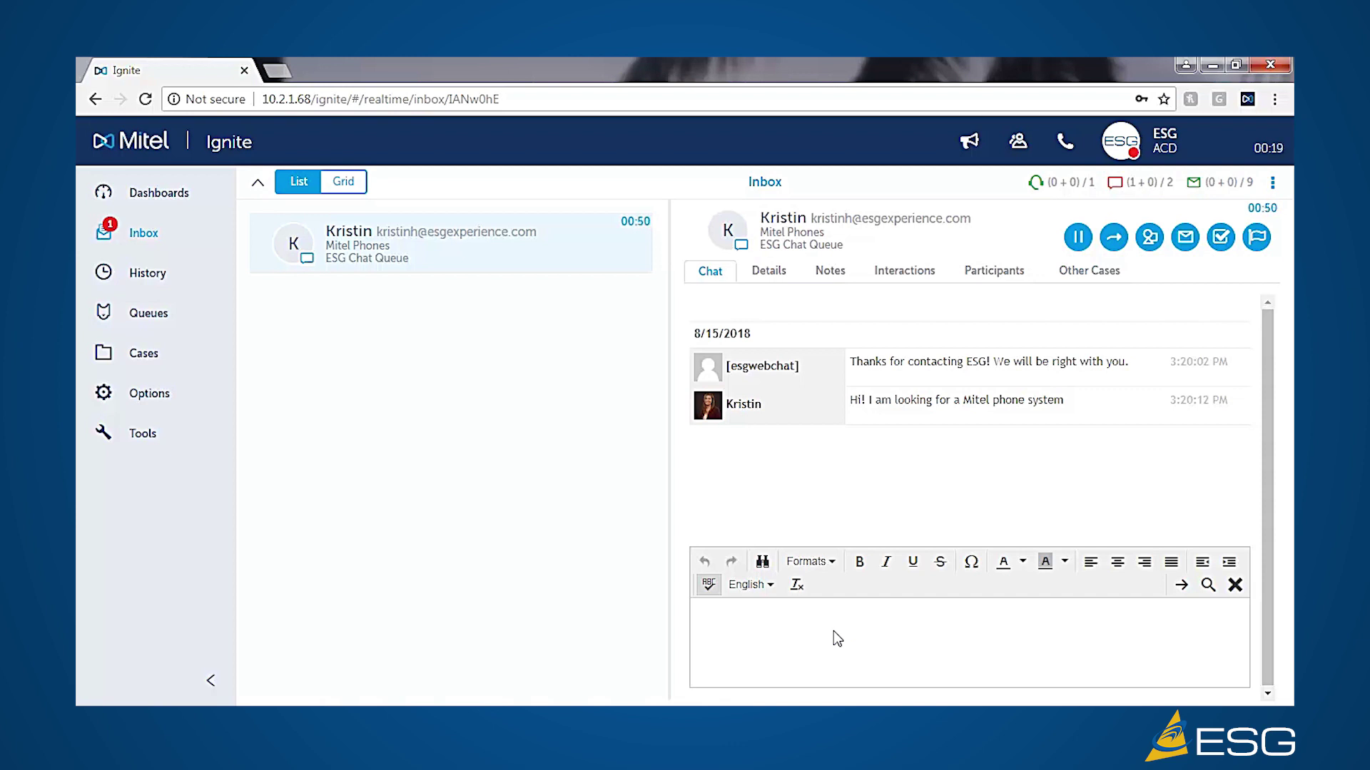
type("Thanks.")
key("Return")
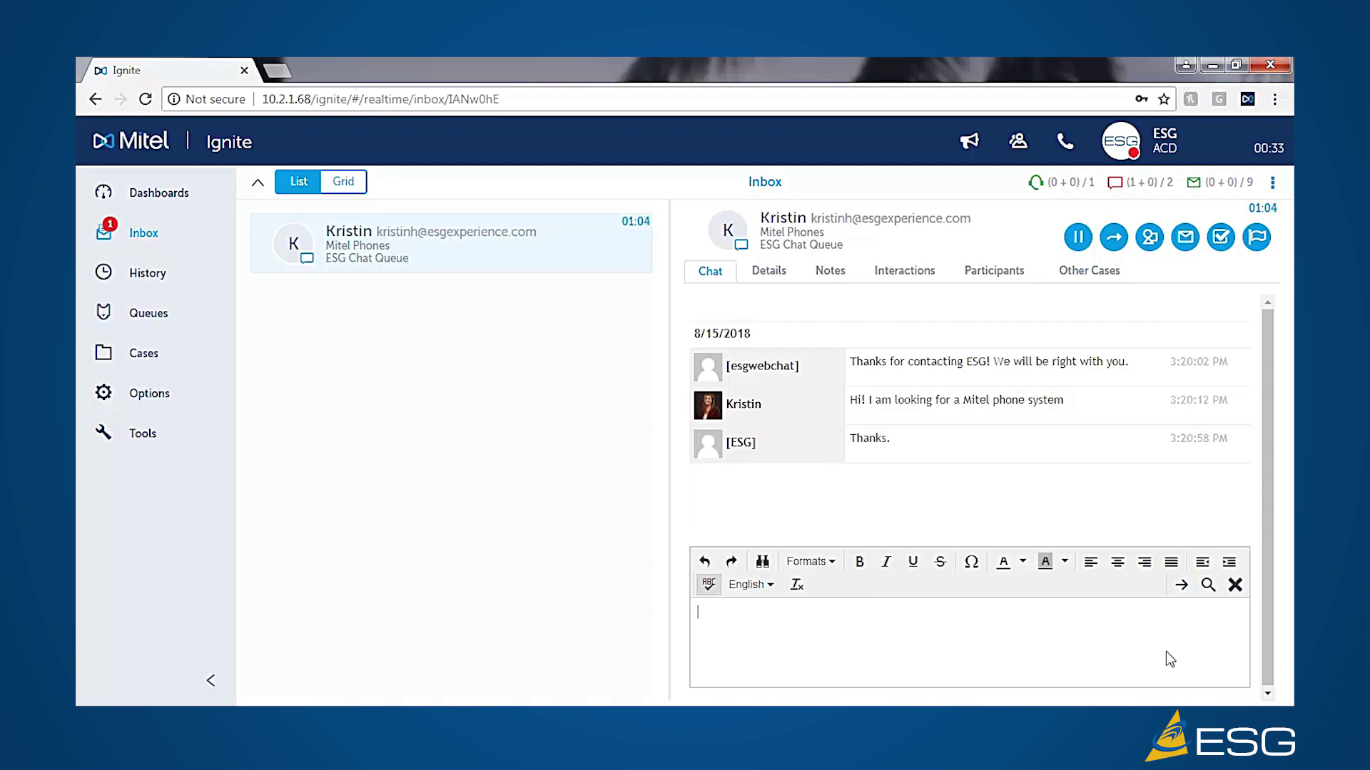
- Insert the More Info.txt reply template into the chat and send it
left_click(1207, 586)
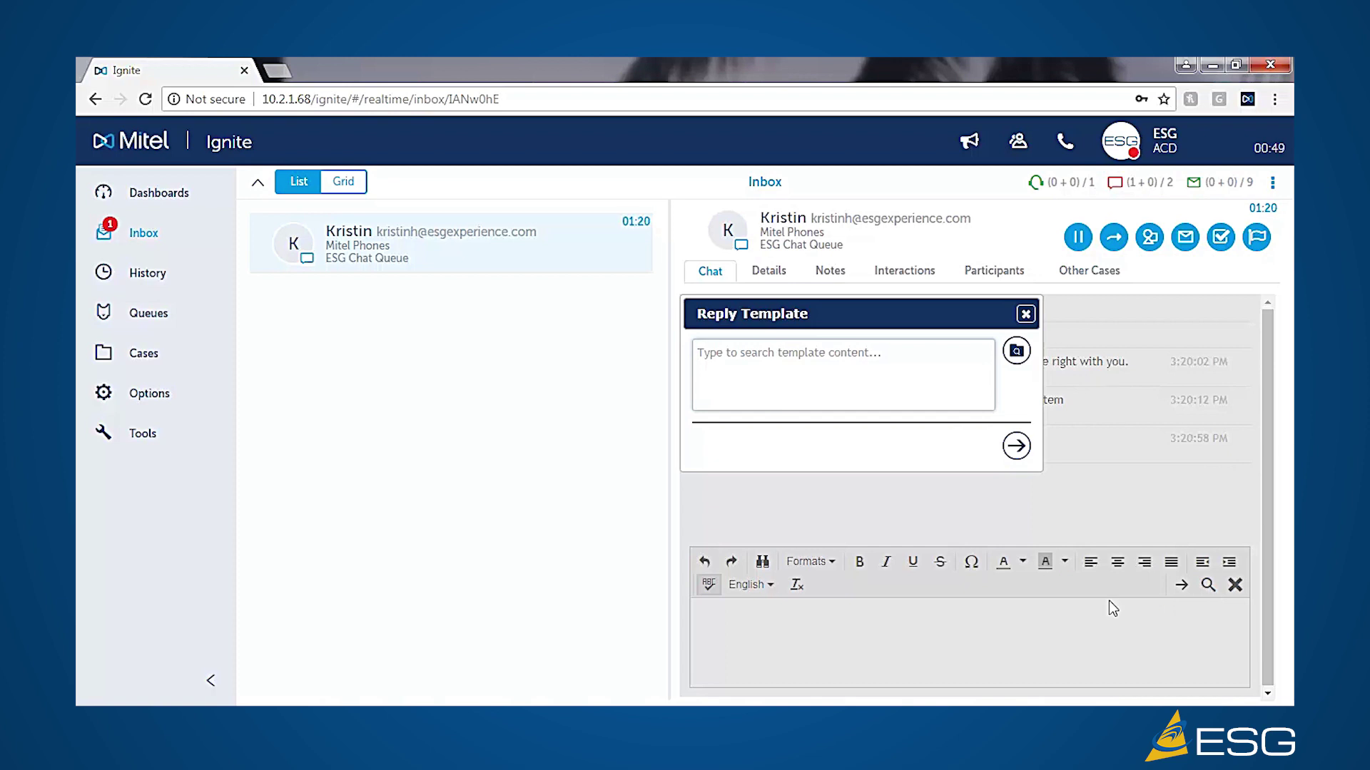
left_click(1016, 351)
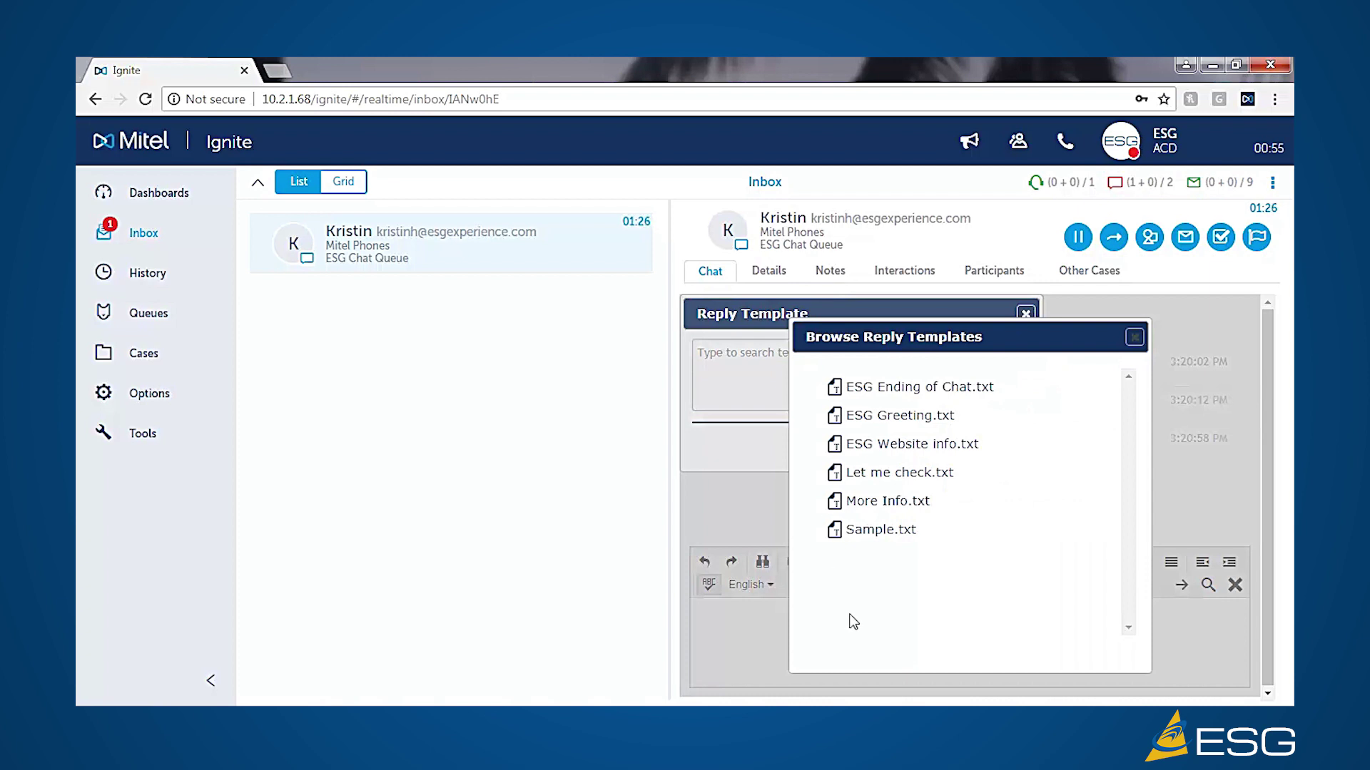
left_click(861, 508)
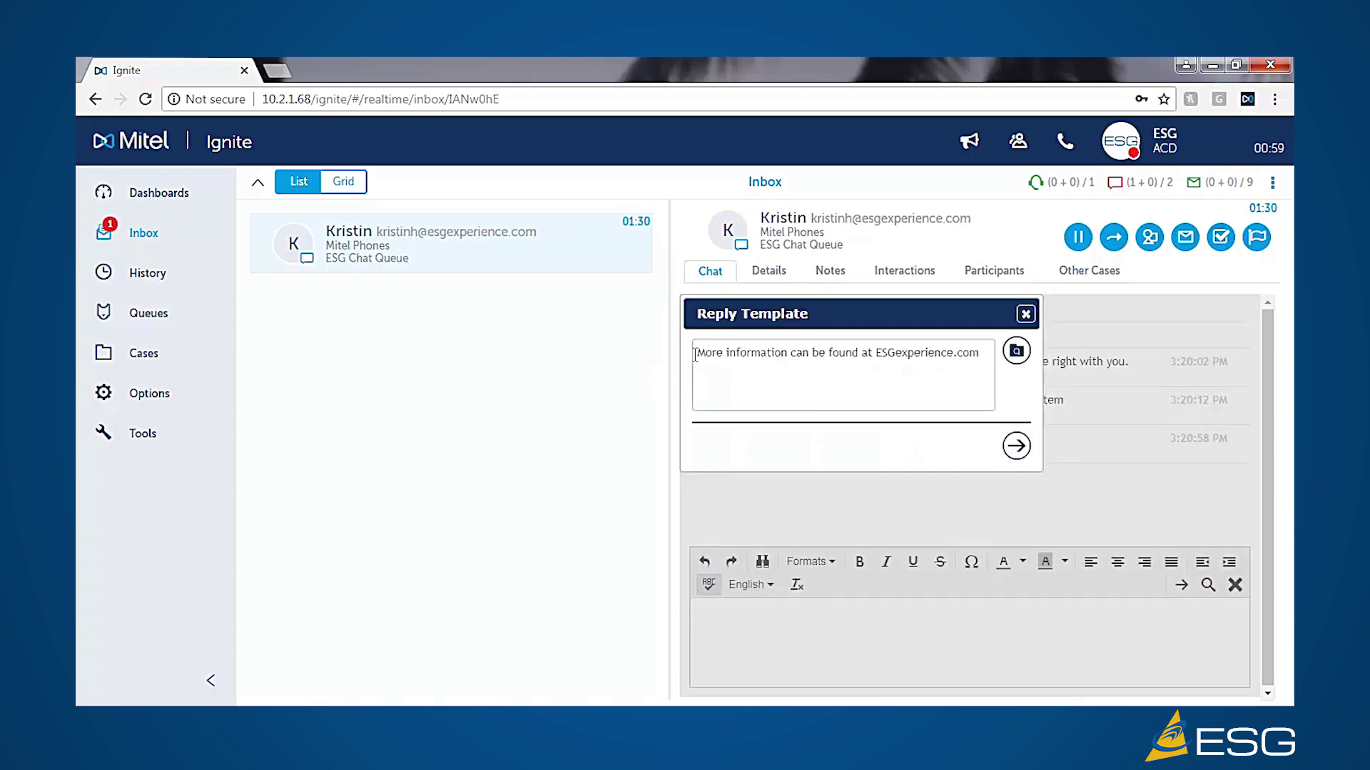
left_click(1016, 447)
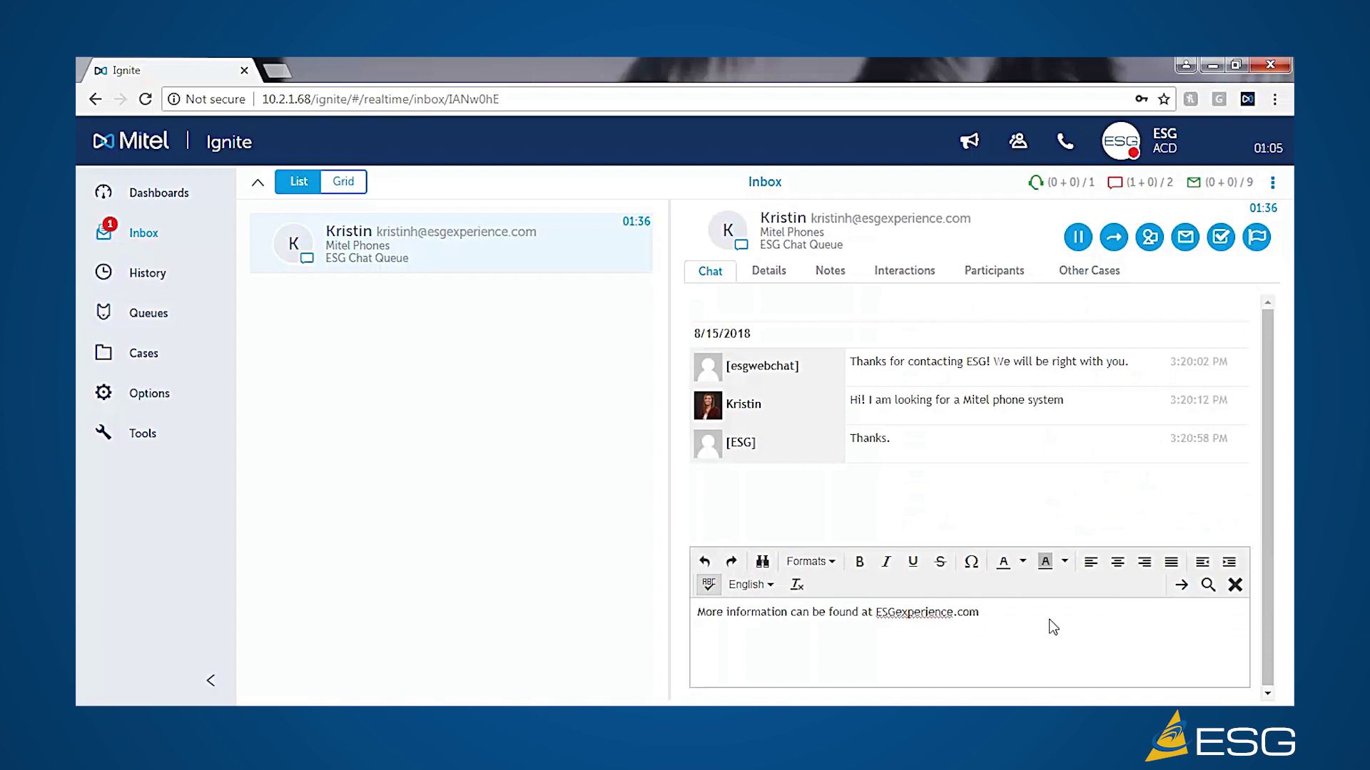
key("Return")
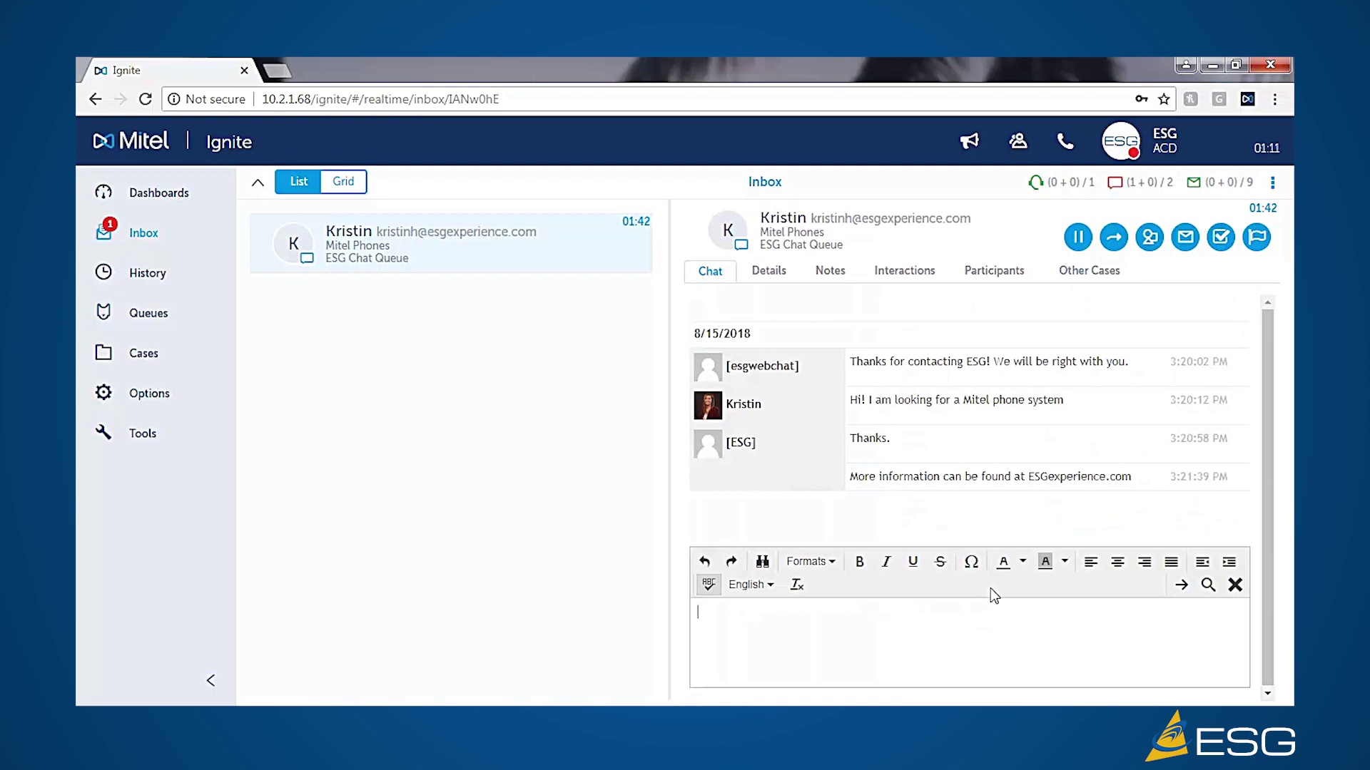
- Apply the 1006 Sales Question code from the Tech Support group to the chat
left_click(1150, 238)
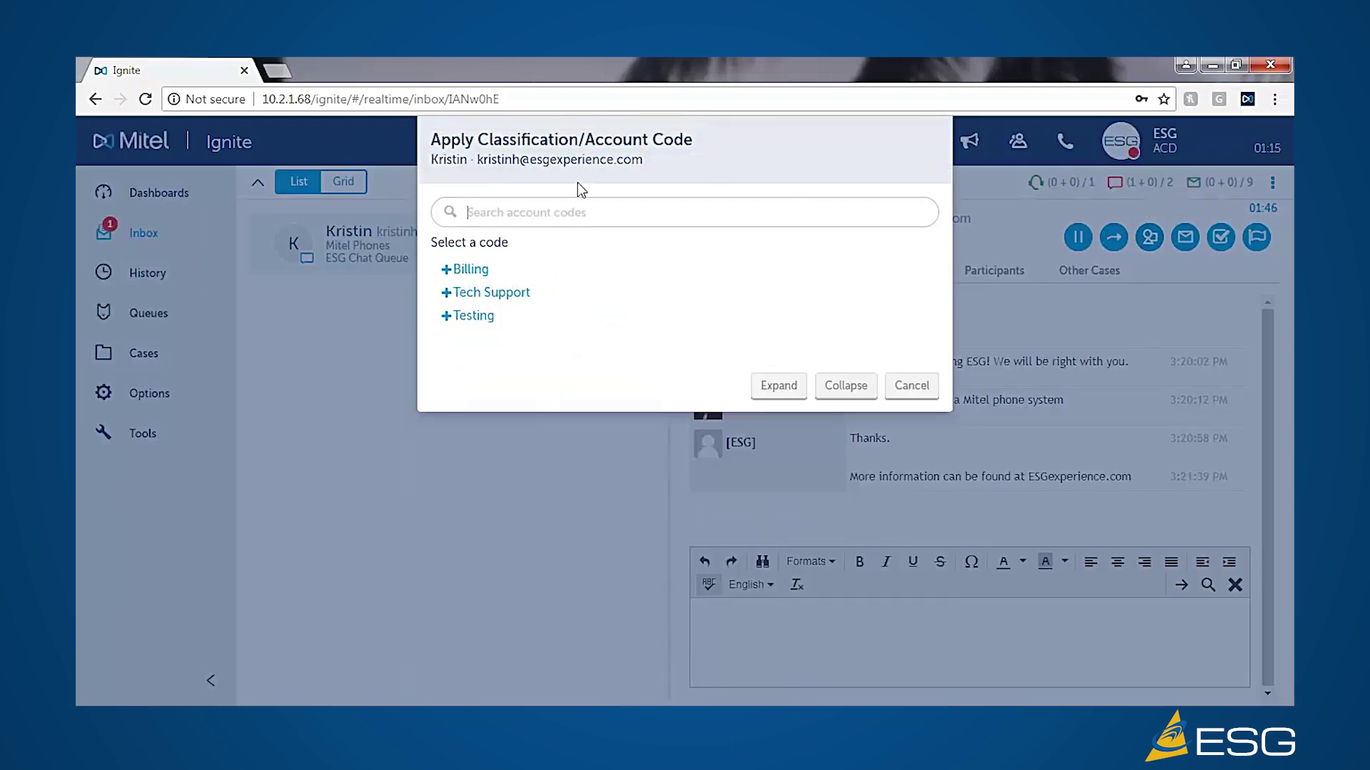
left_click(446, 296)
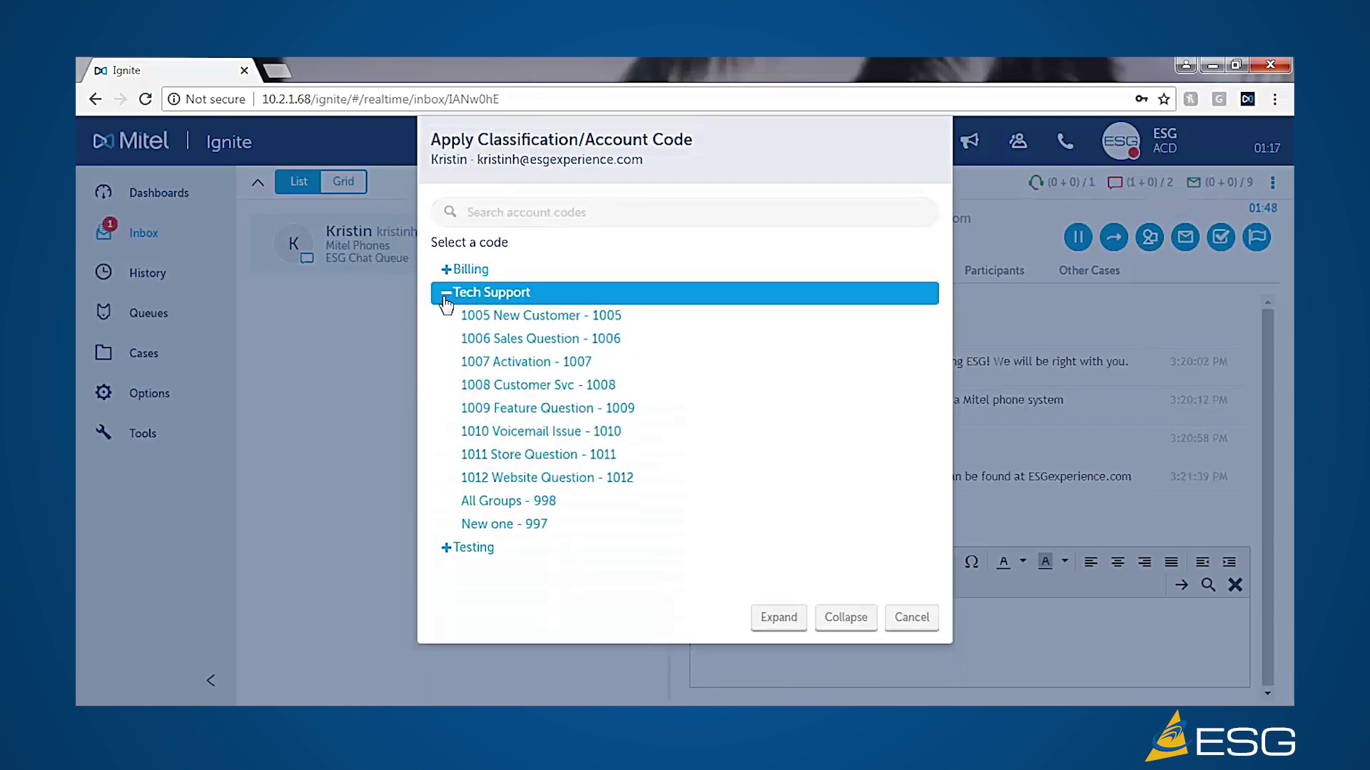
left_click(515, 341)
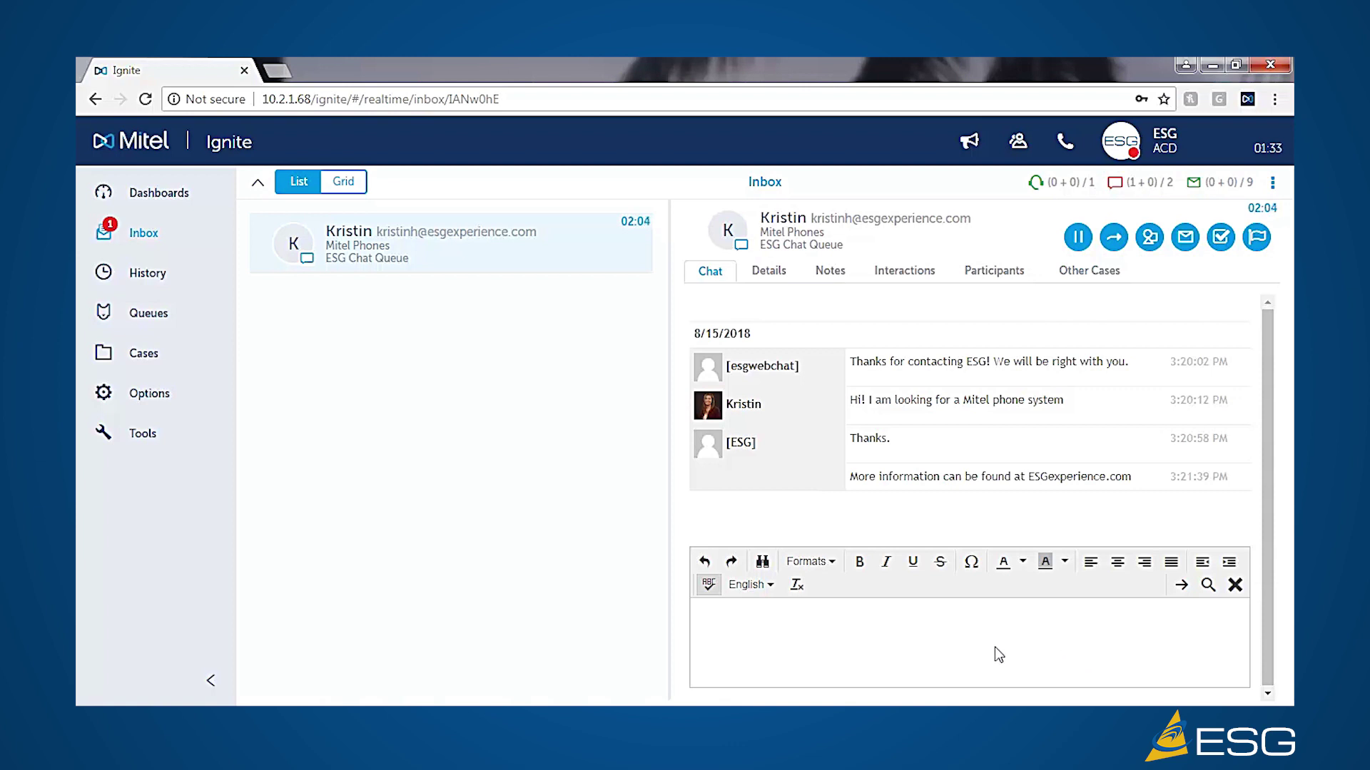
- End the chat with the editor's End Your Session button and confirm
left_click(1235, 586)
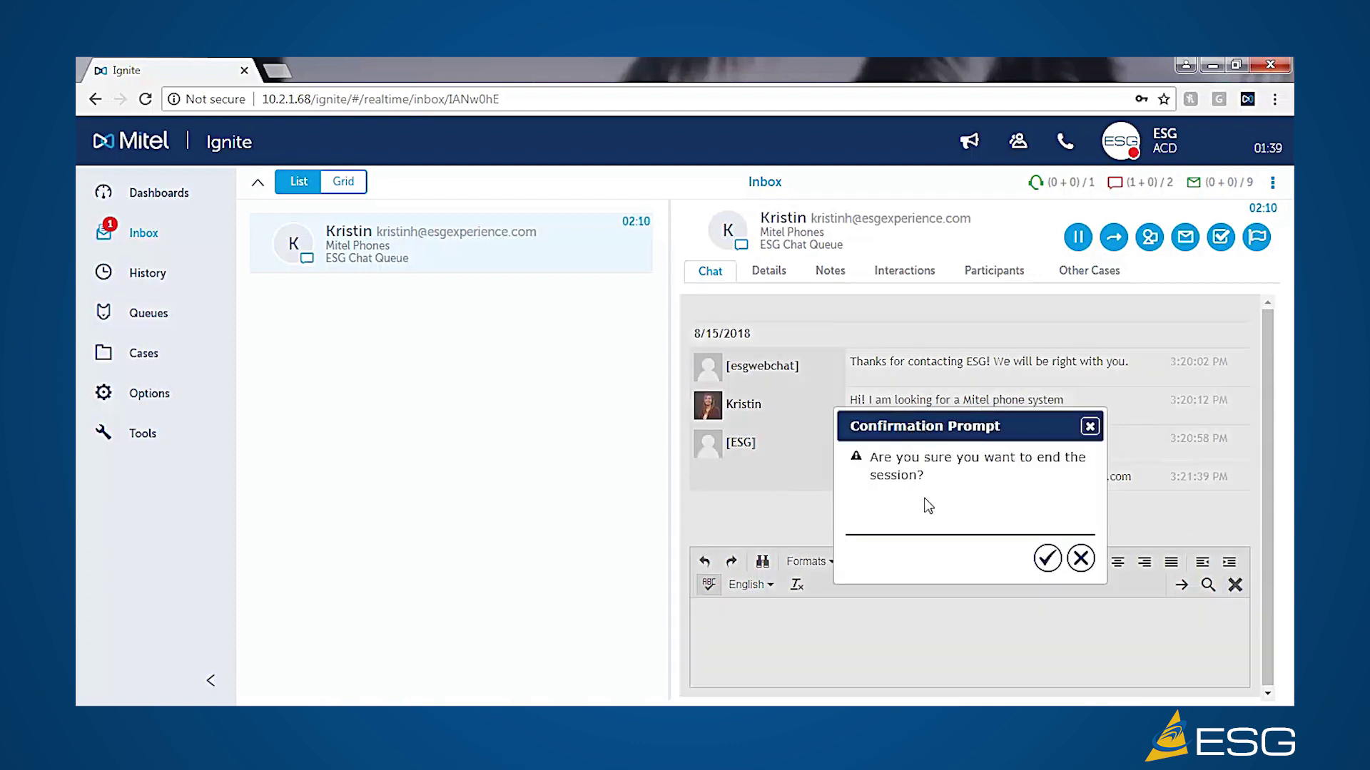
left_click(1048, 564)
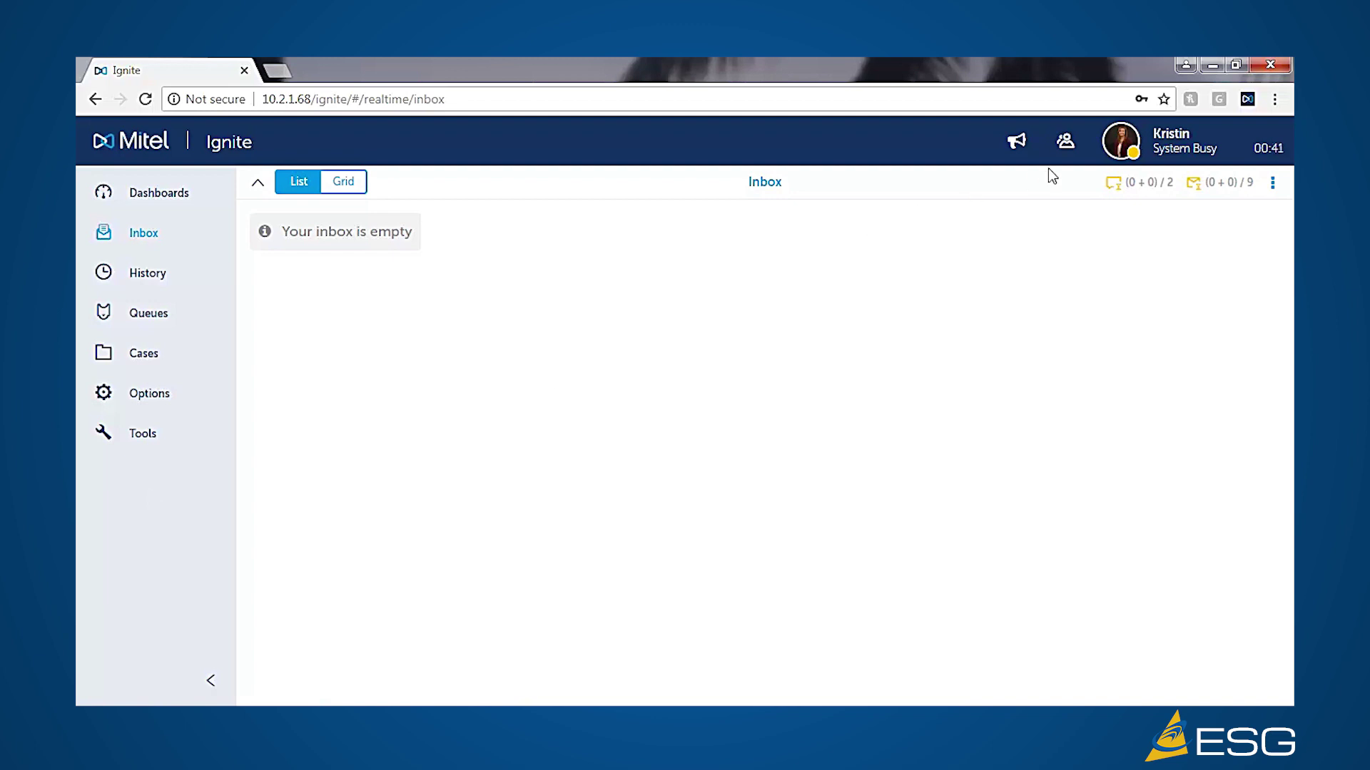
- Set the agent state to Available and accept the ESG Demo Email Queue email
left_click(1119, 143)
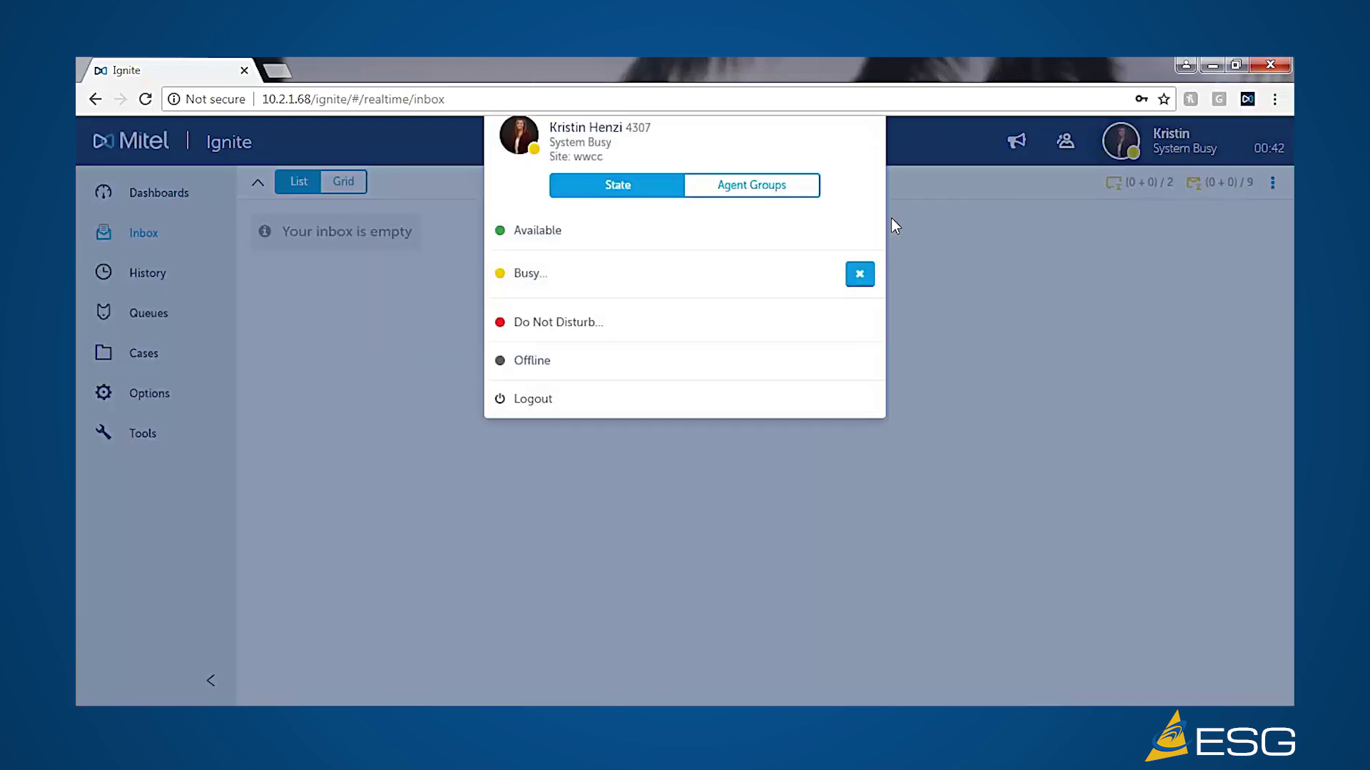
left_click(531, 250)
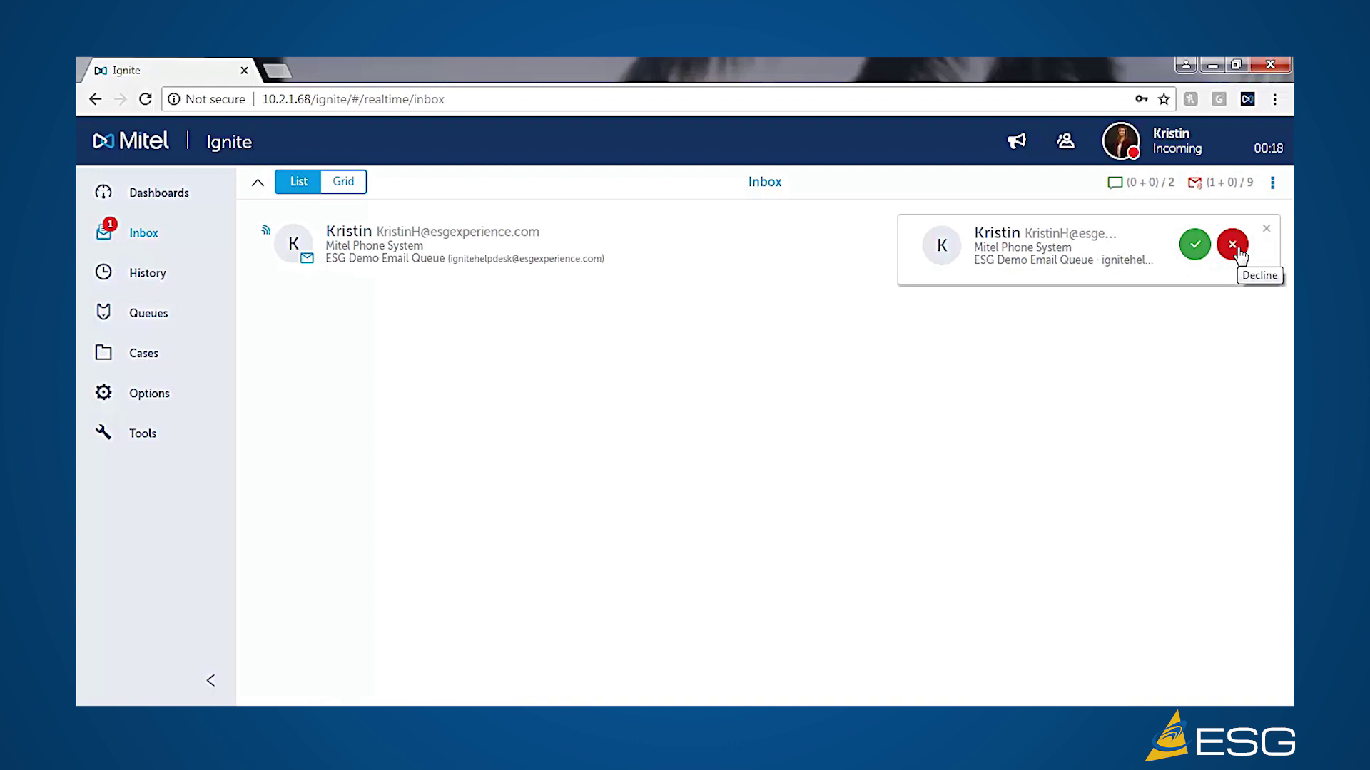
left_click(1195, 247)
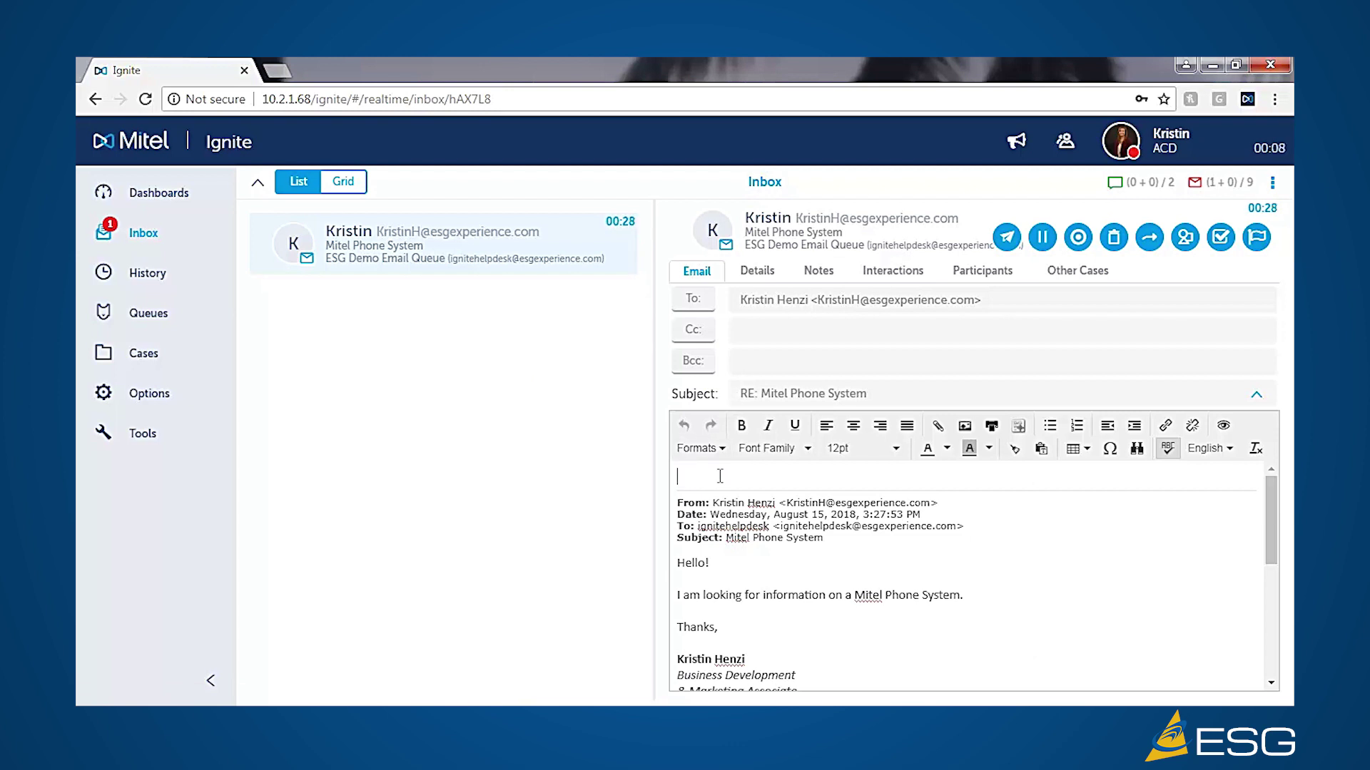
- Insert the Email > PersonalReplyTemplates 'Get Back to You.txt' template and start typing the agent's name below
left_click(720, 476)
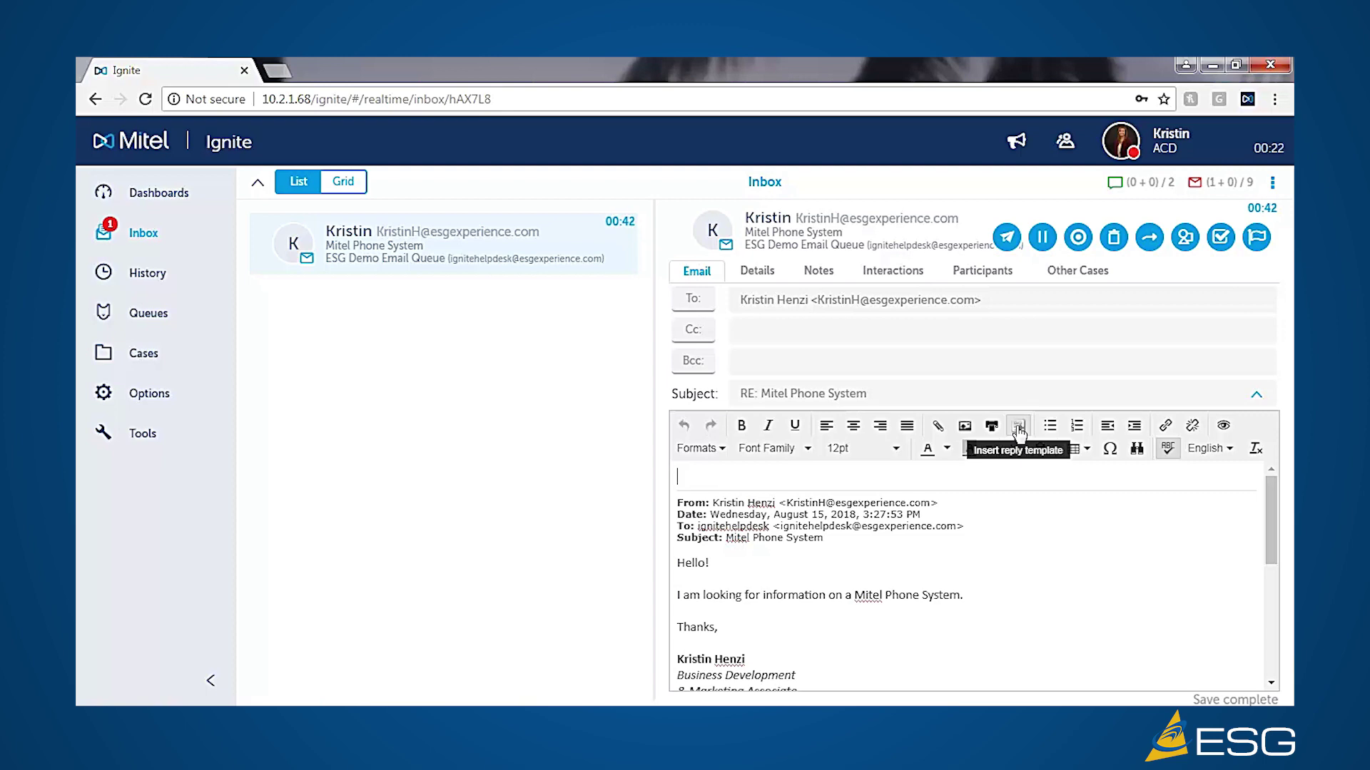
left_click(1019, 432)
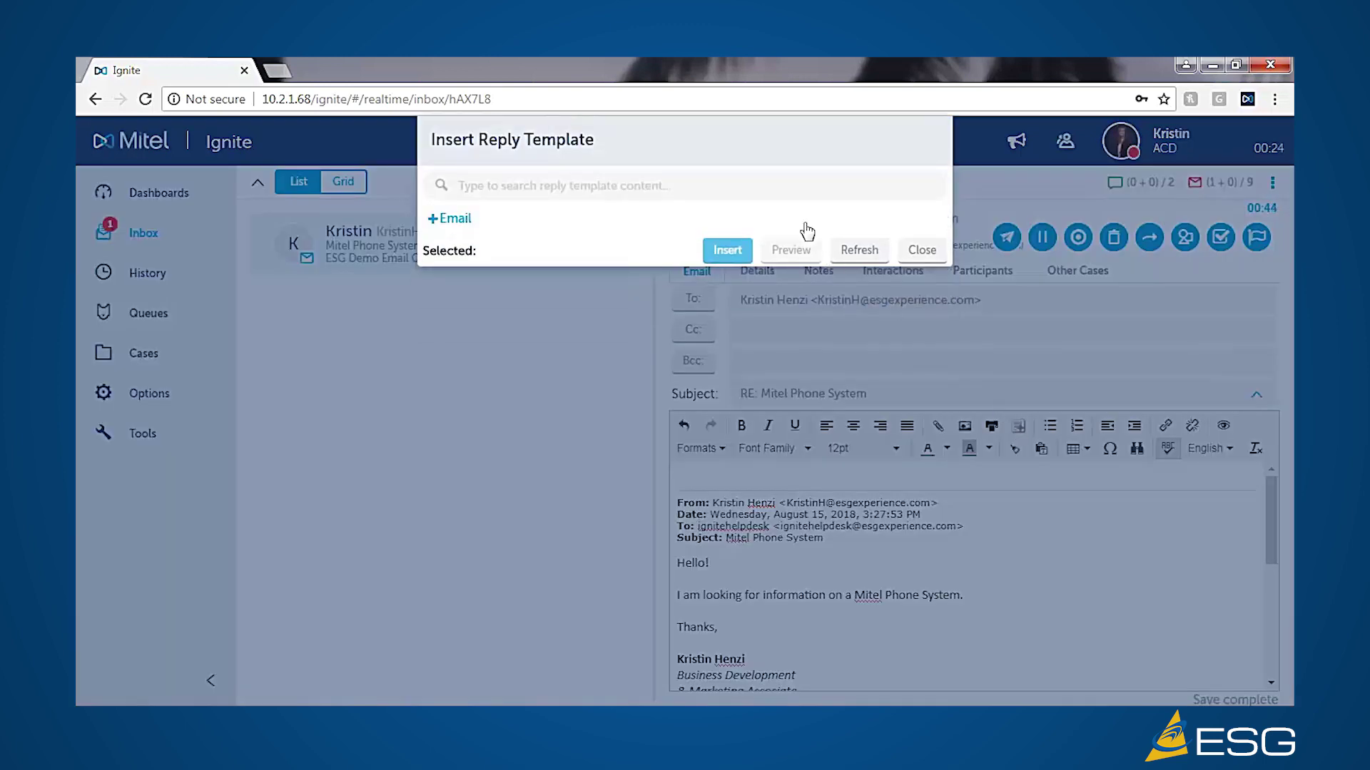
left_click(433, 219)
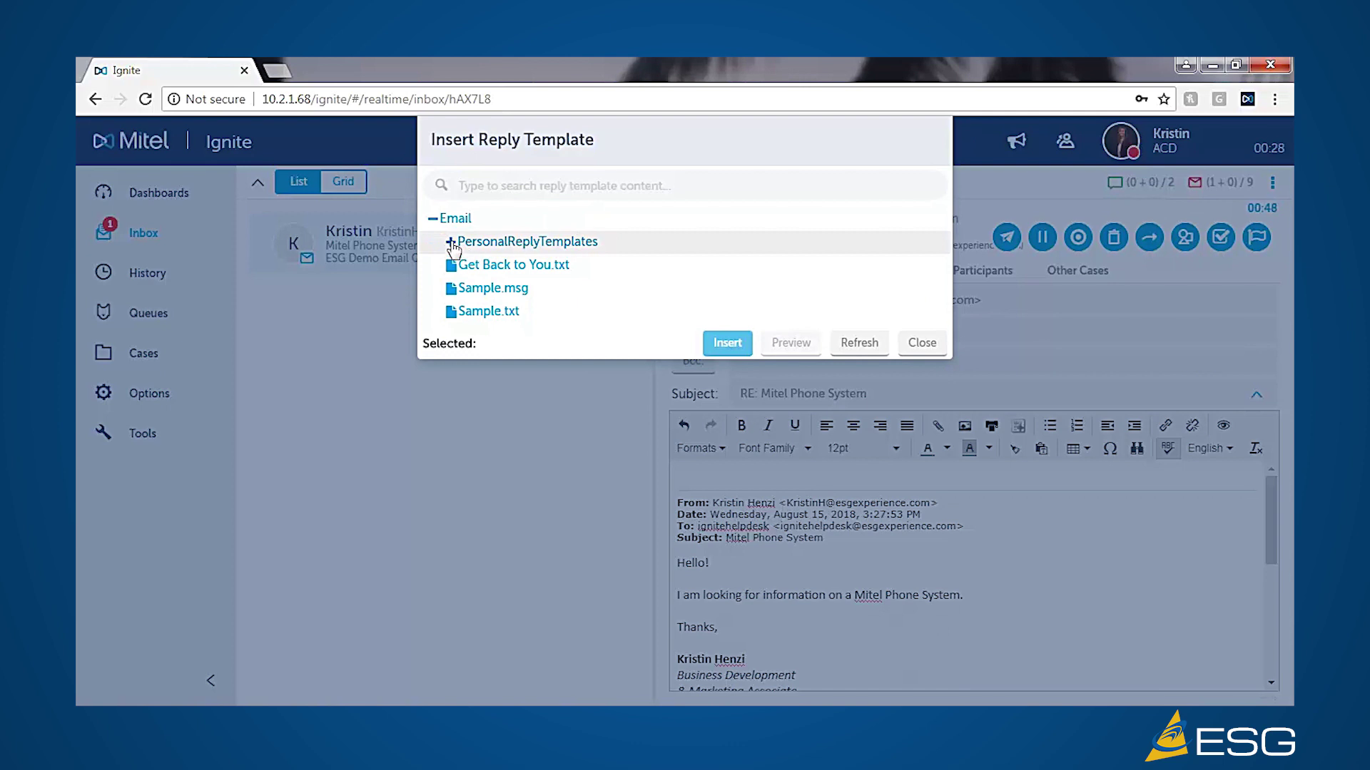
left_click(451, 243)
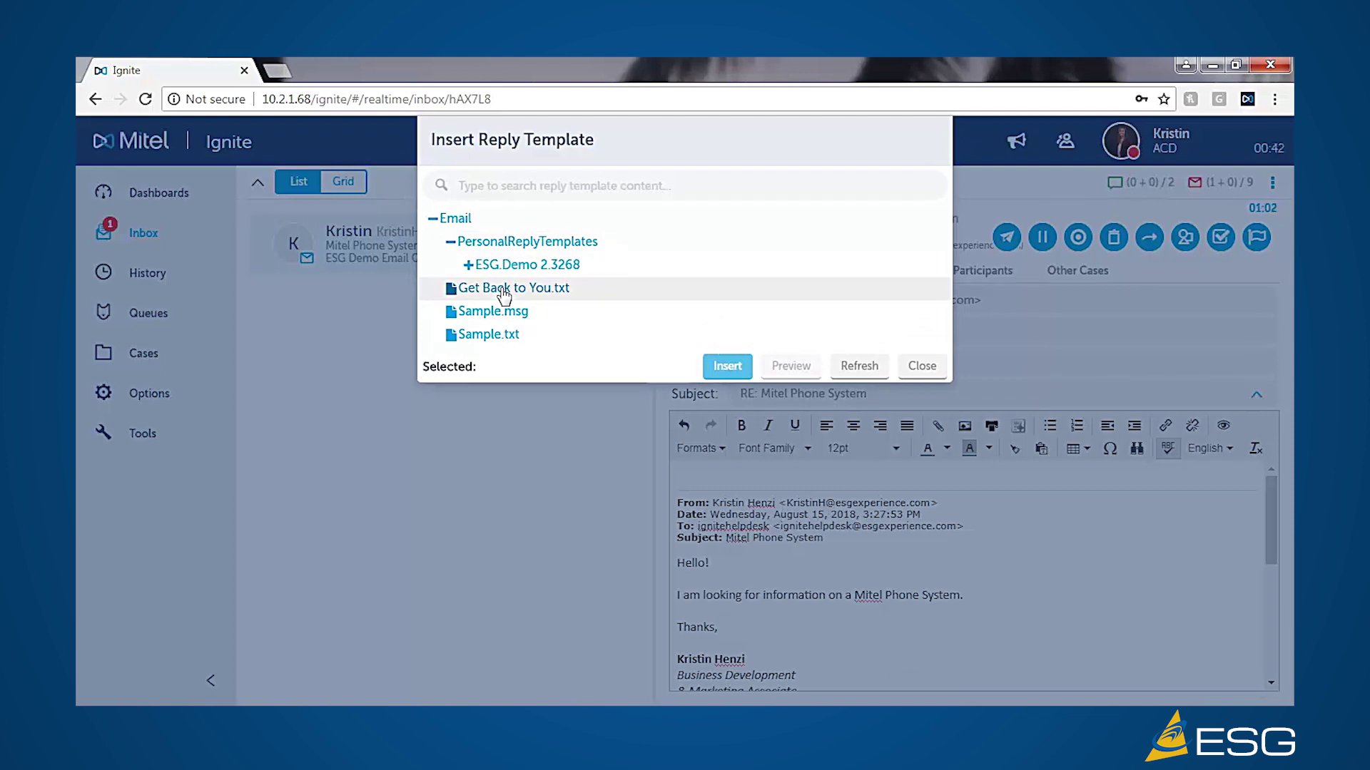
left_click(505, 293)
left_click(727, 365)
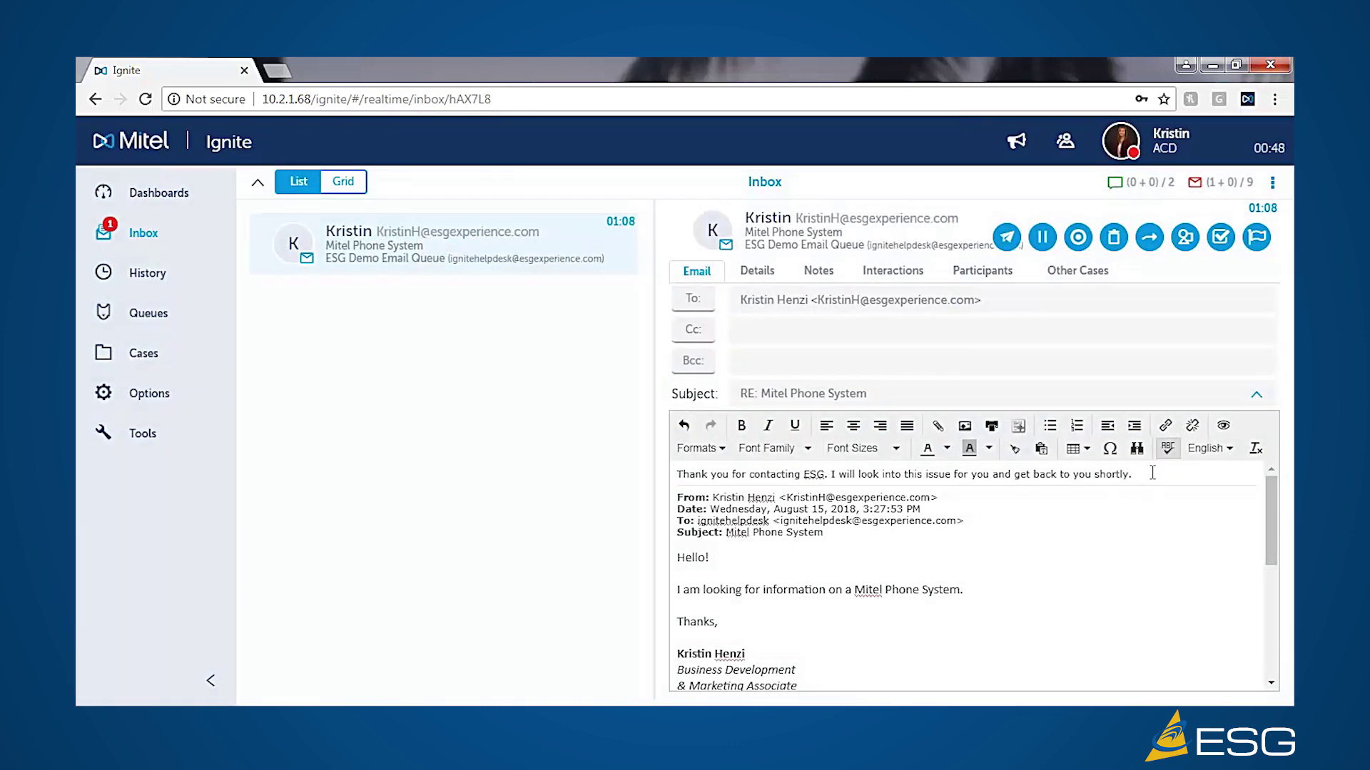
key("Return")
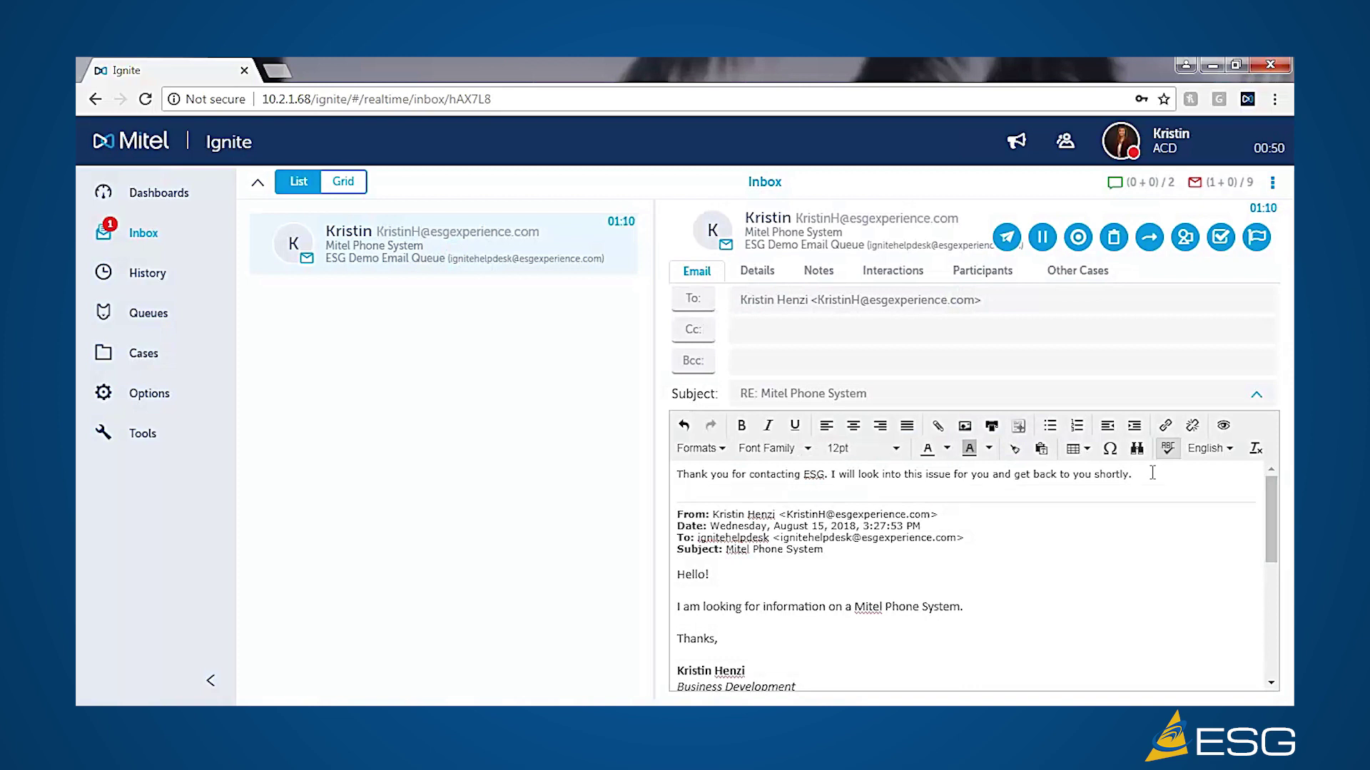
type("Megn")
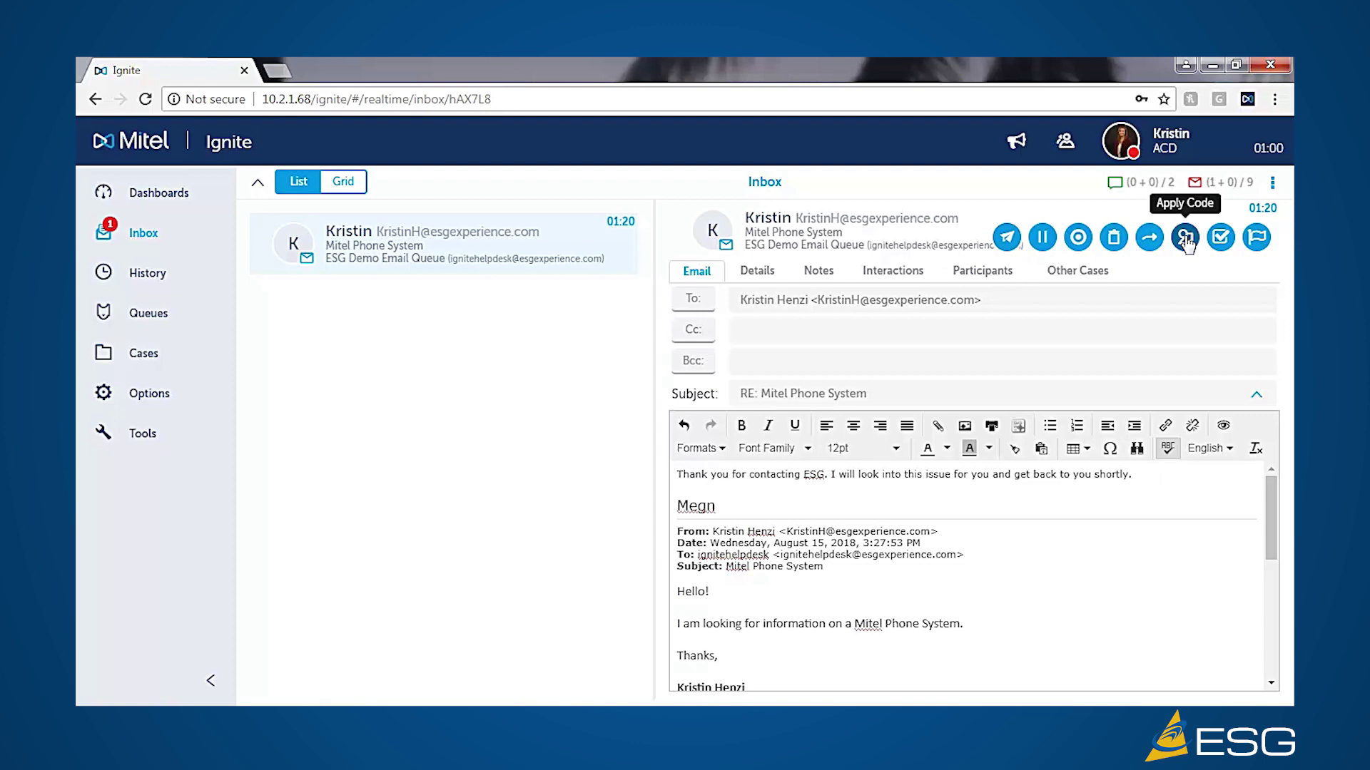
- Tag the 'RE: Mitel Phone System' email with Tech Support code 1005 New Customer and send the reply
left_click(1185, 238)
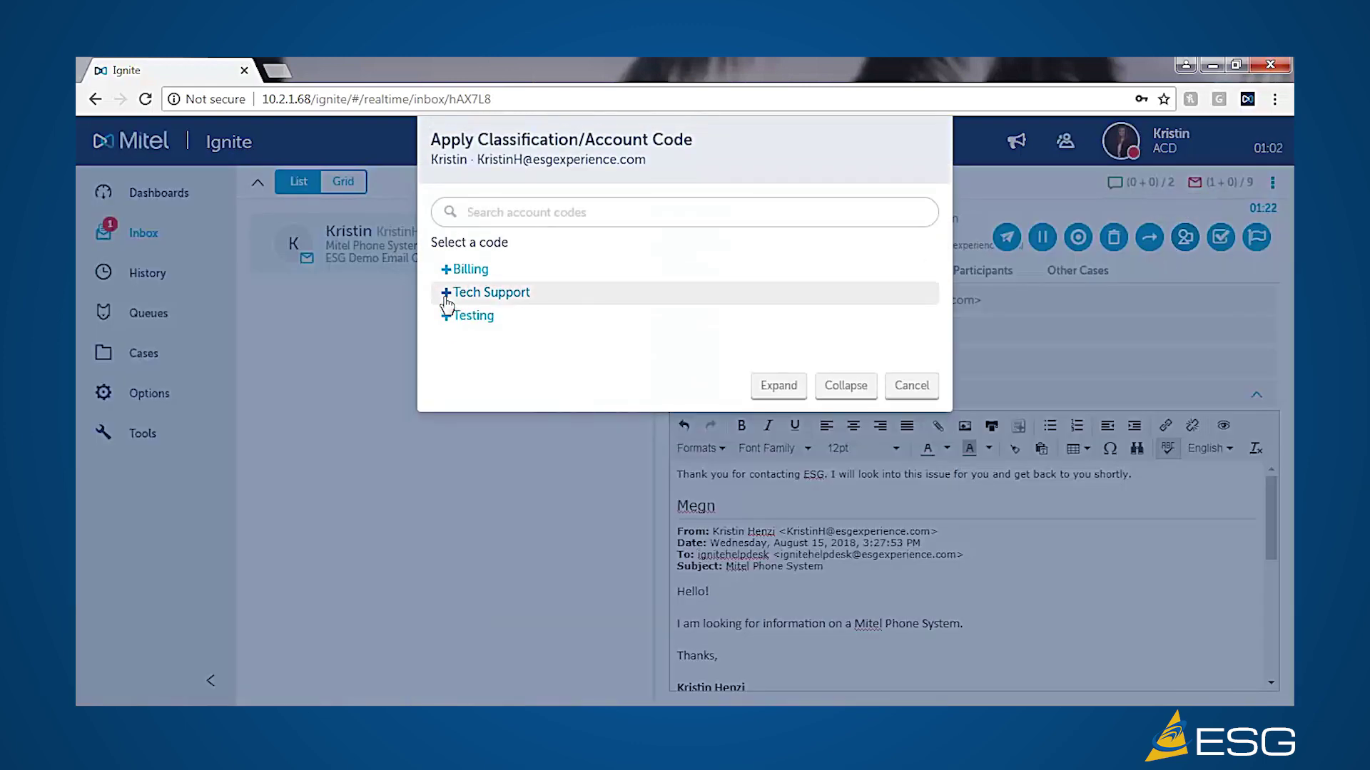
left_click(446, 295)
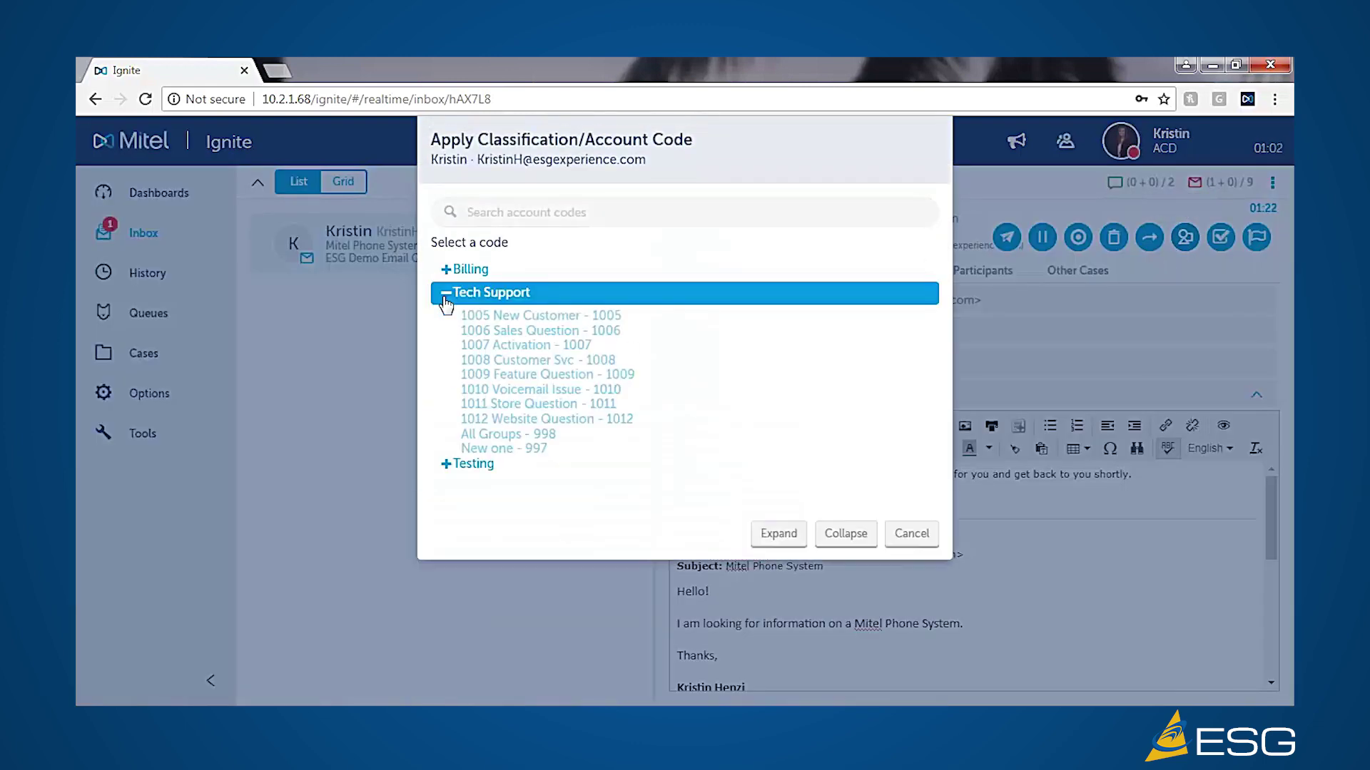
left_click(499, 316)
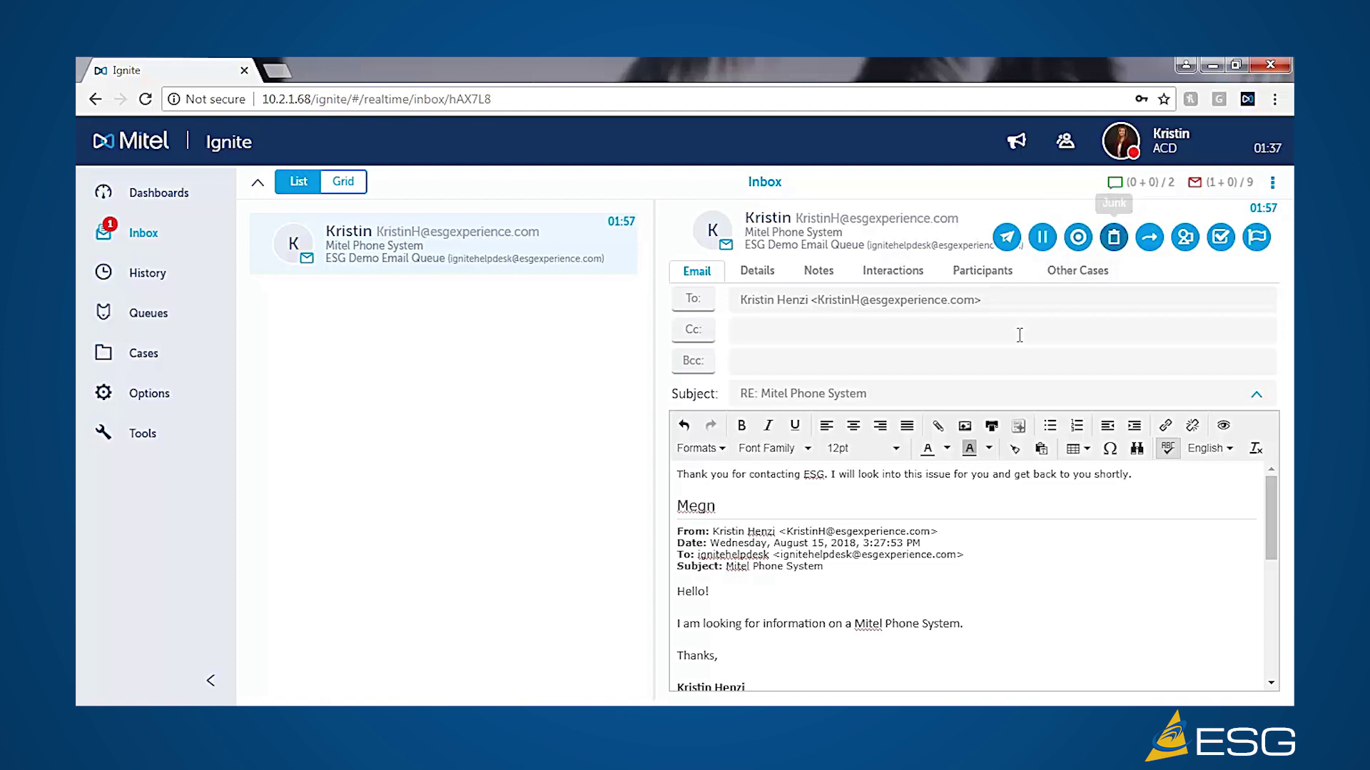
left_click(1006, 238)
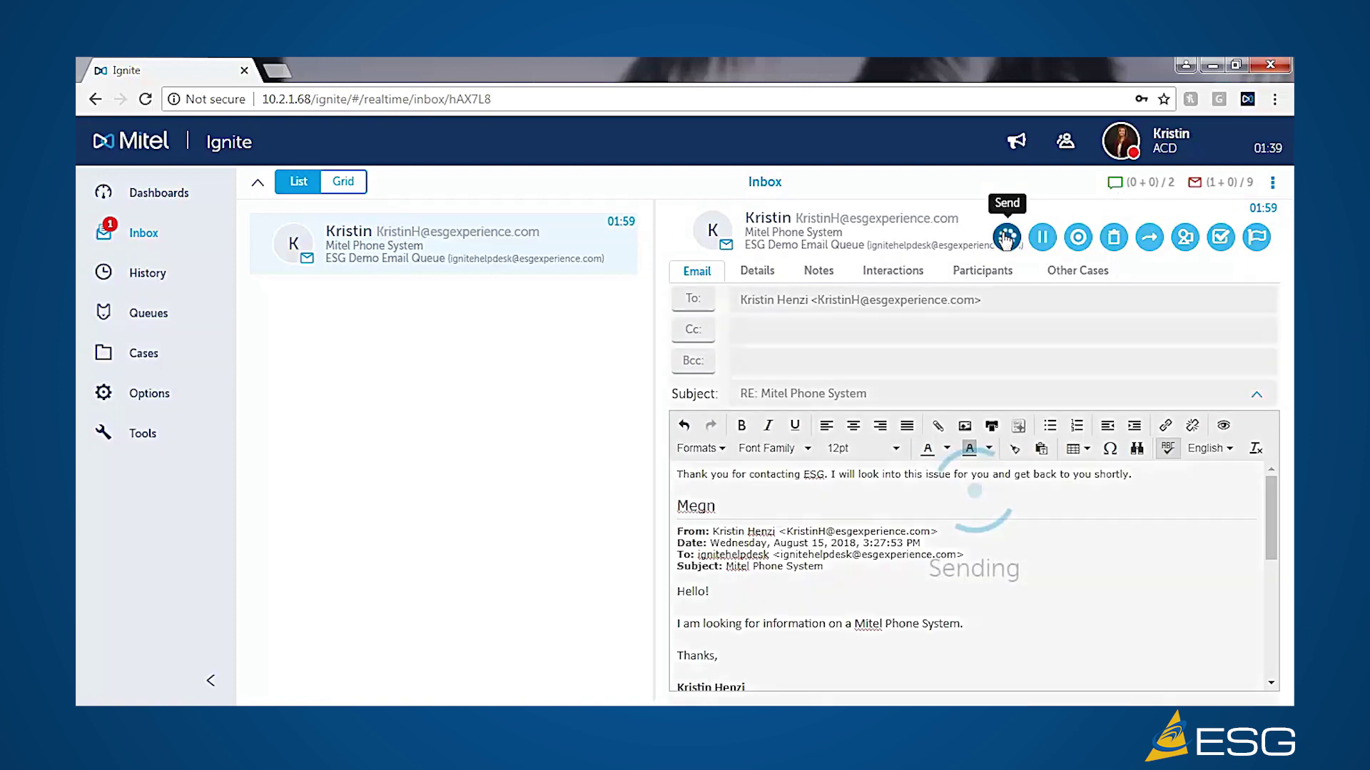